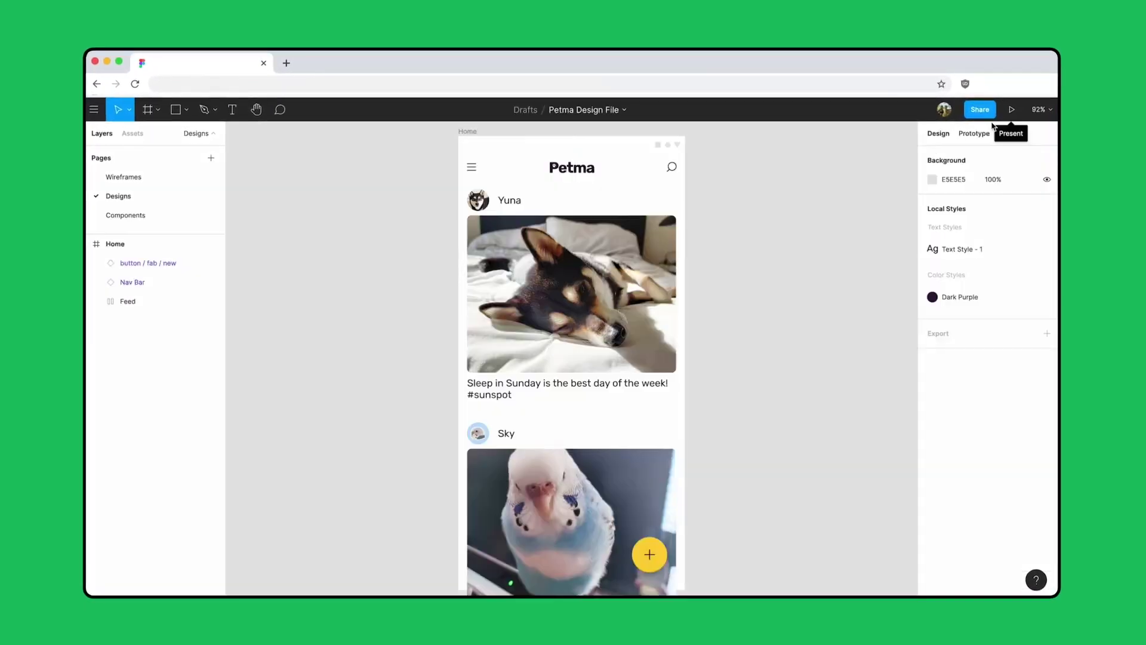
Preview the Petma home screen as a prototype and look through its feed of pet posts
left_click(1008, 113)
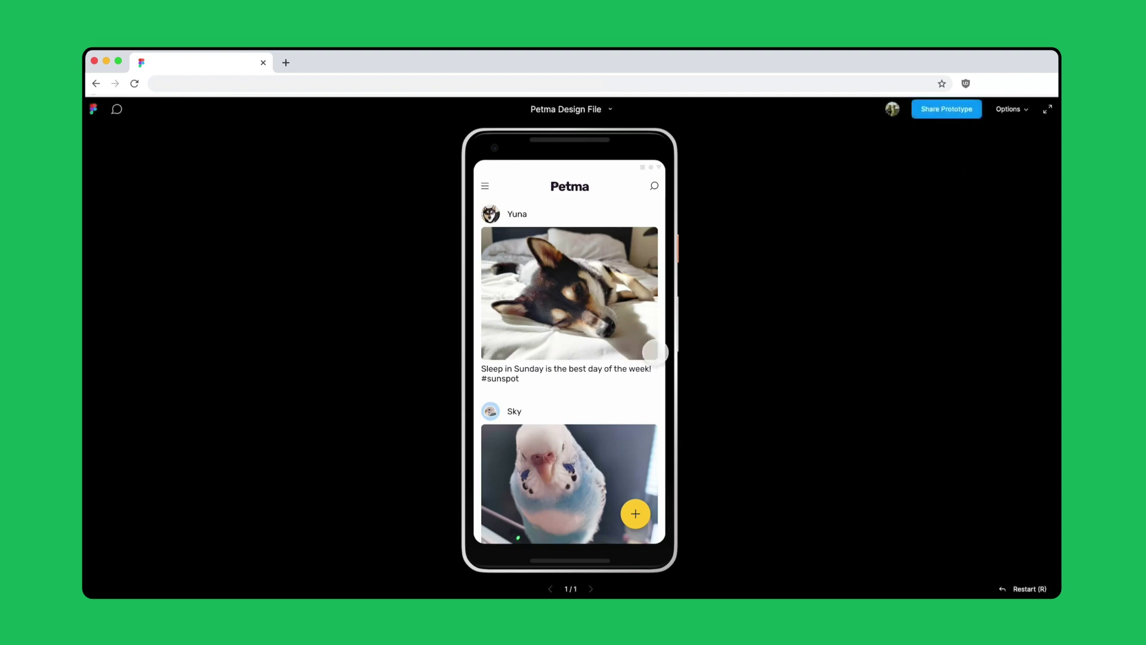
scroll(647, 352, "down", 4)
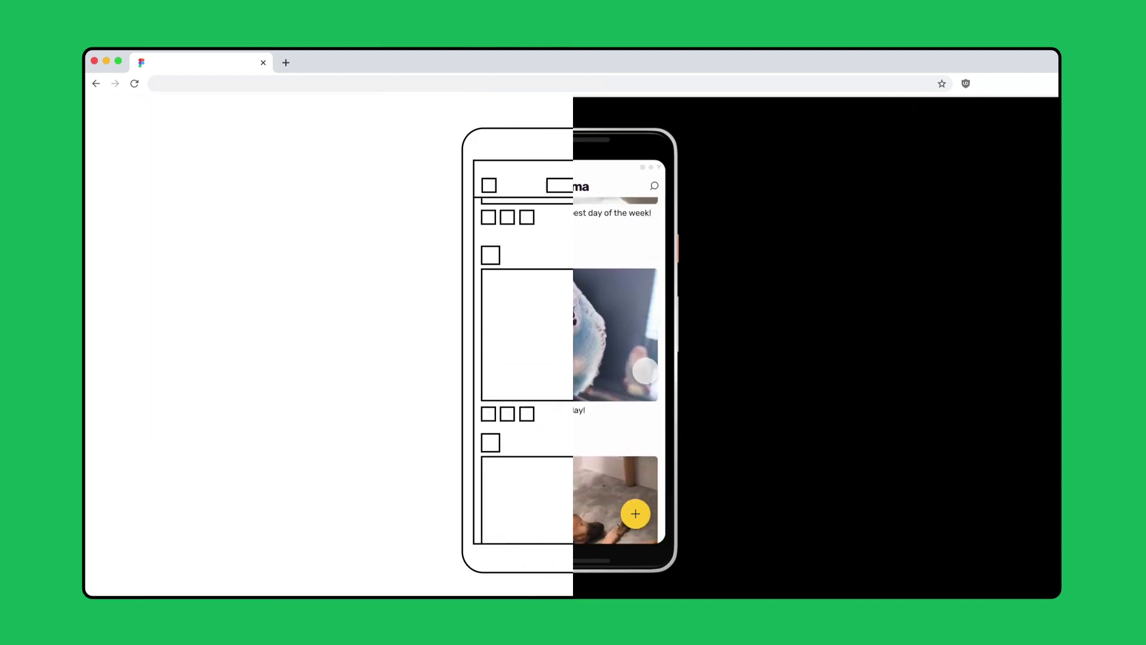
scroll(645, 308, "down", 4)
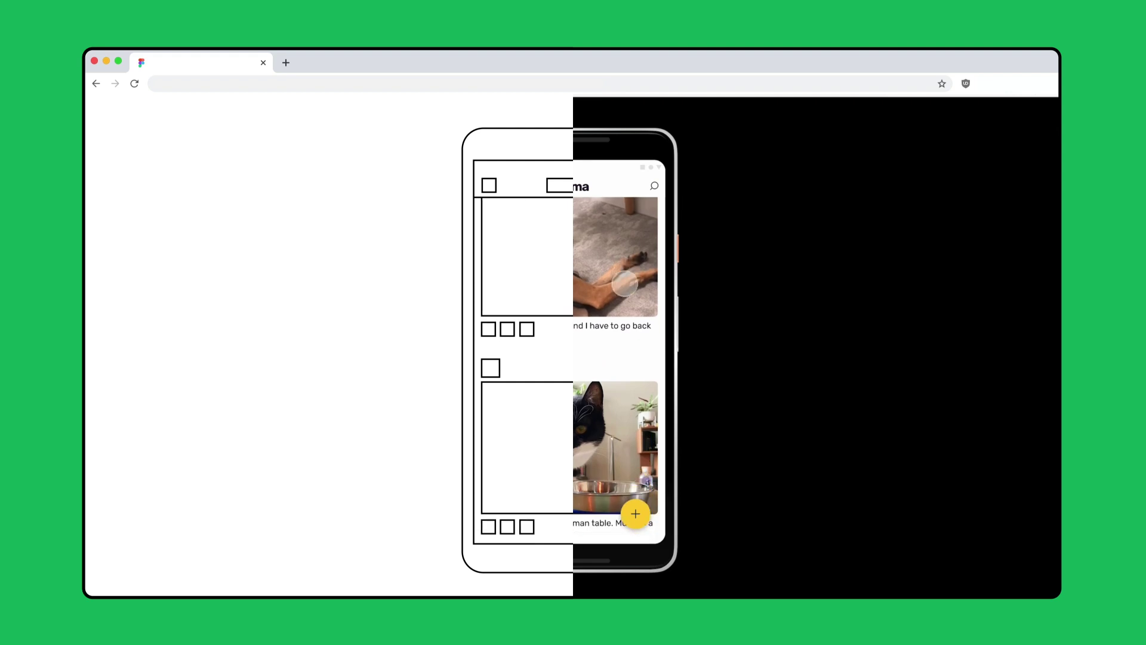
left_click_drag(622, 235, 614, 396)
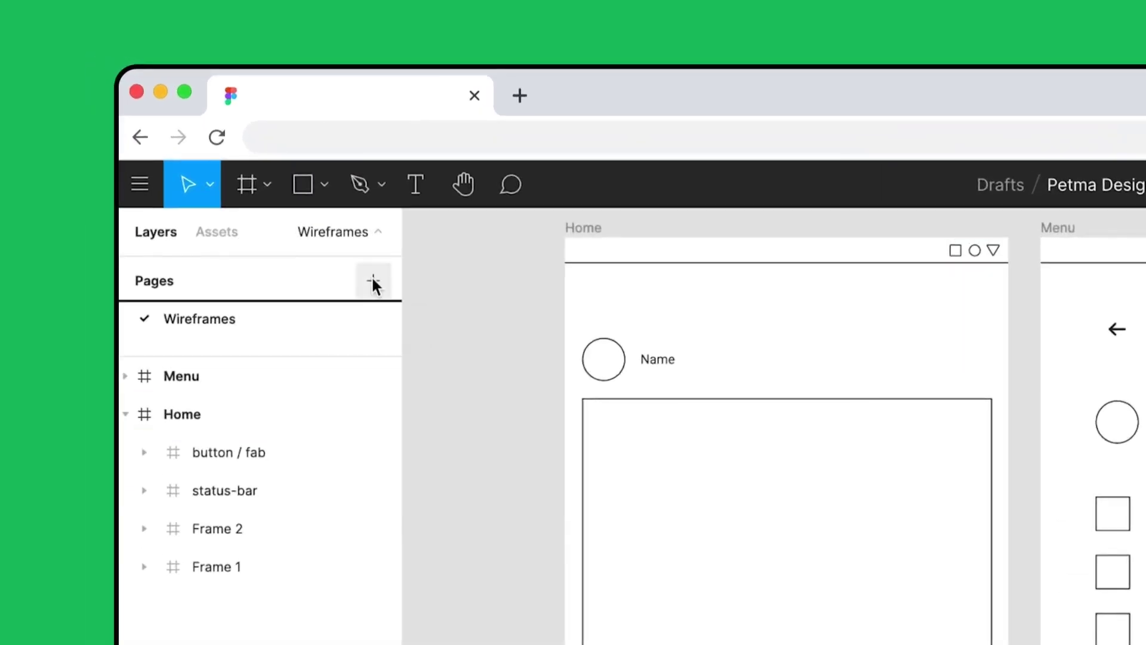
Add a new page named "Designs" below the Wireframes page
left_click(371, 280)
type("Designs")
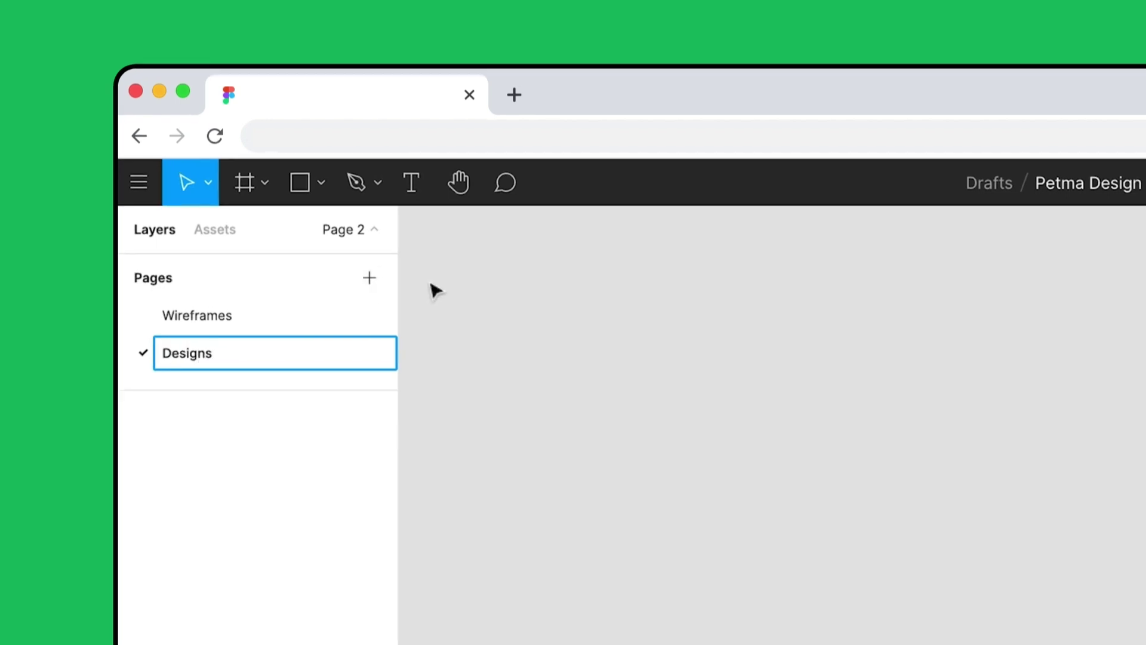
left_click(436, 290)
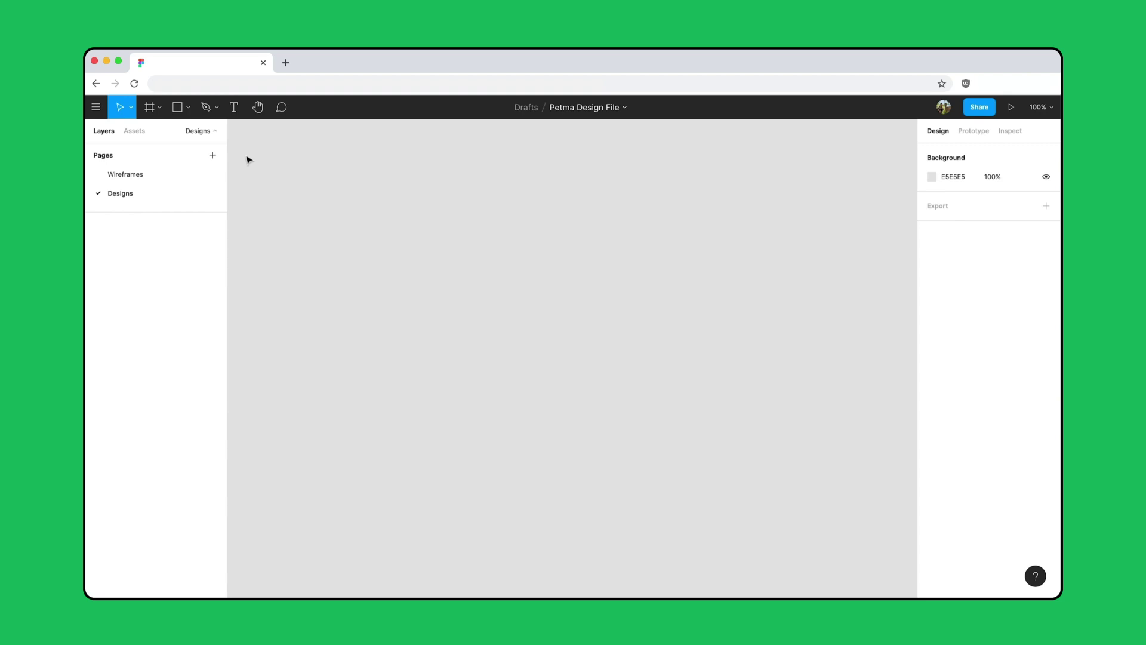
Create a Google Pixel 2 XL frame and draw a rectangle about 388 × 333 across its middle
key("f")
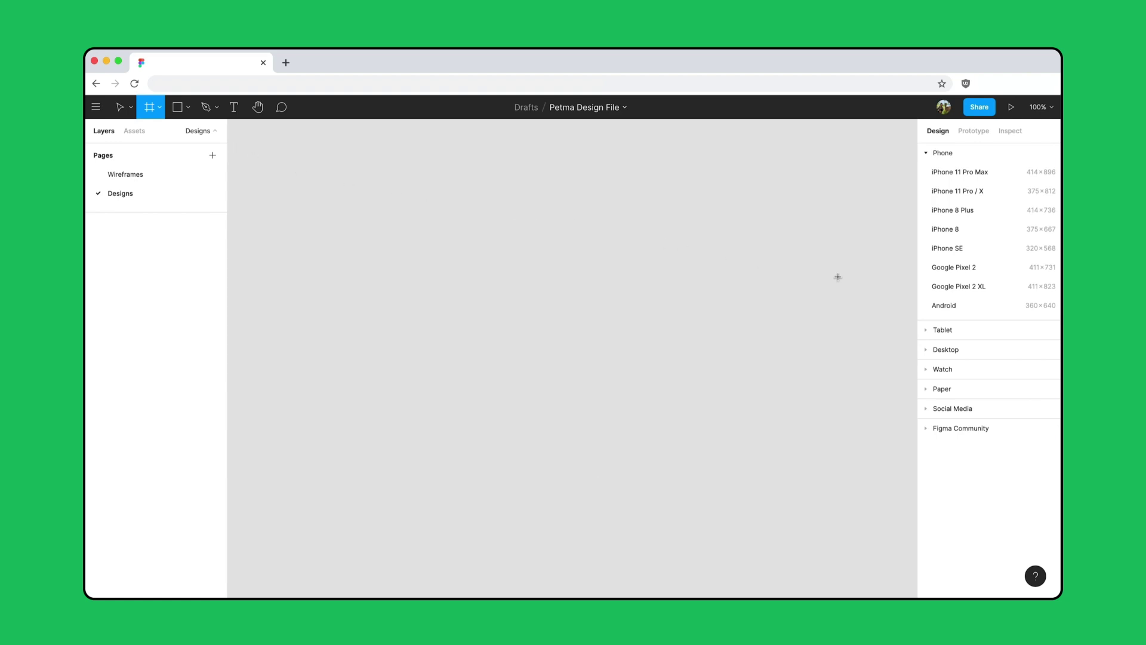
left_click(992, 291)
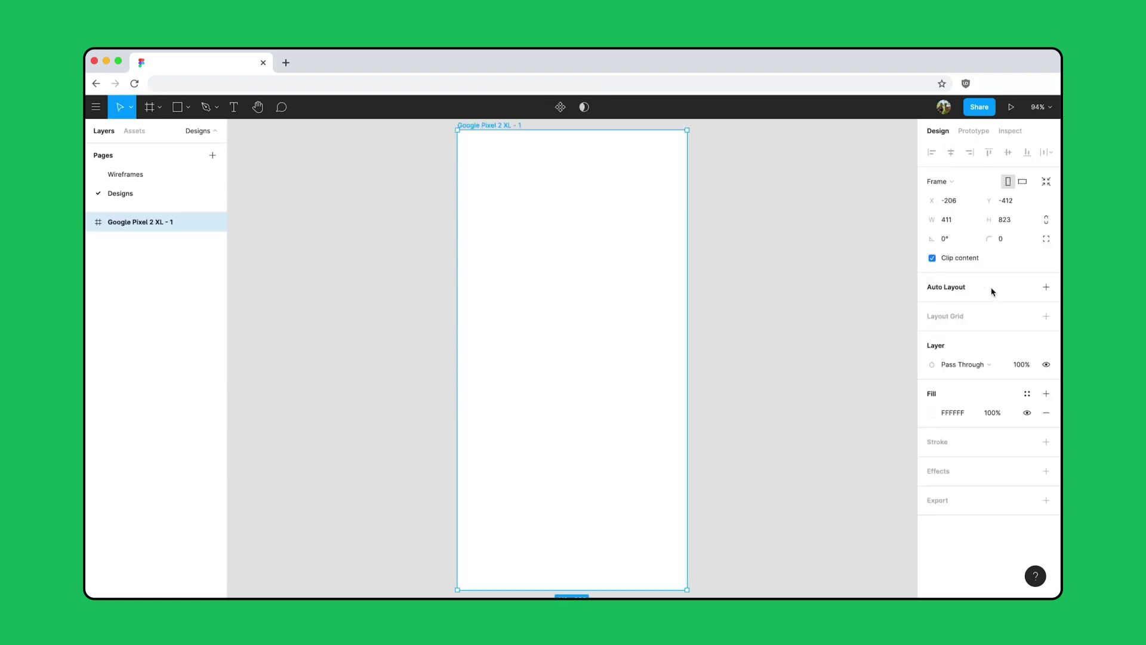
key("r")
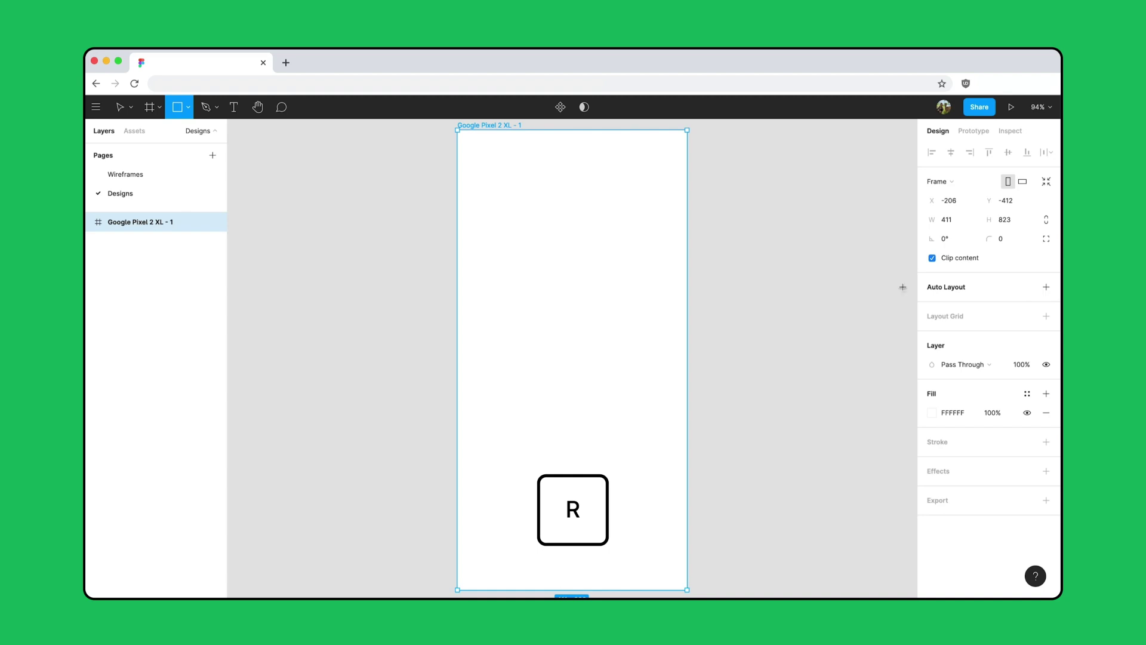
mouse_move(464, 221)
left_mouse_down()
mouse_move(544, 318)
mouse_move(681, 406)
left_mouse_up()
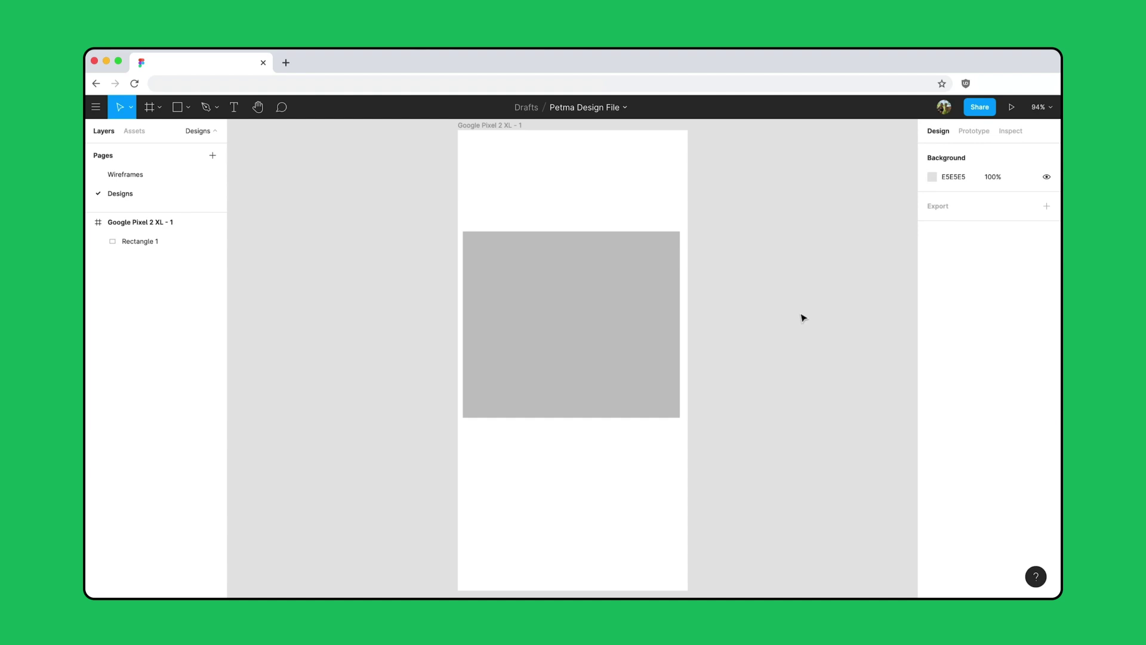
Set the rectangle's width to 379 and its height to 285
left_click(579, 327)
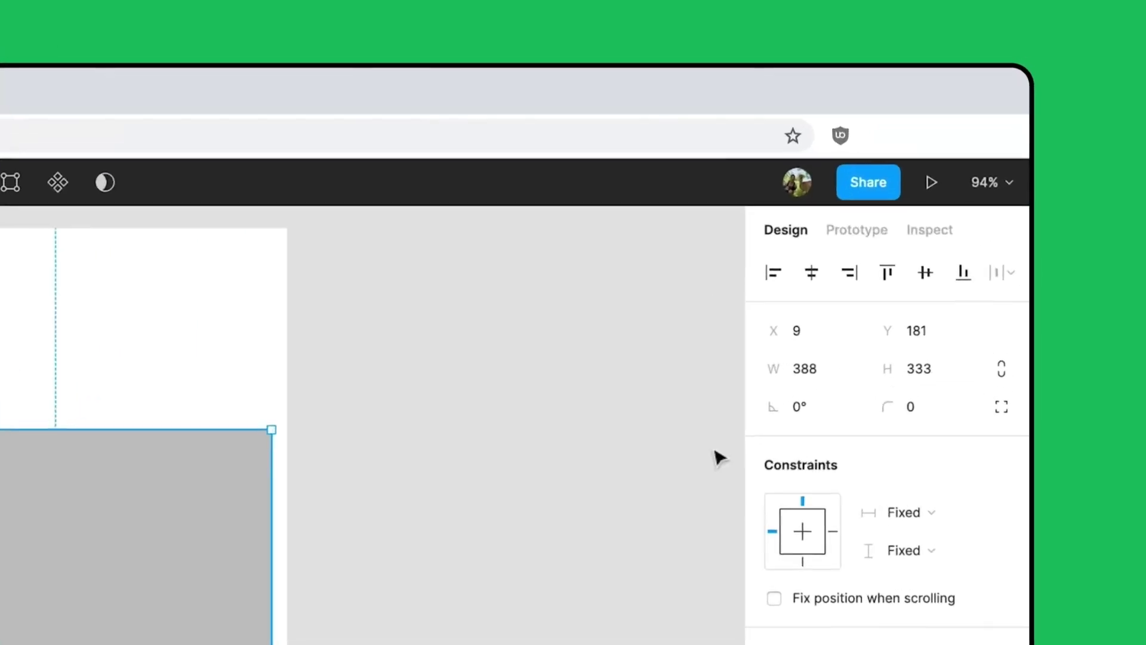
left_click(947, 200)
type("379")
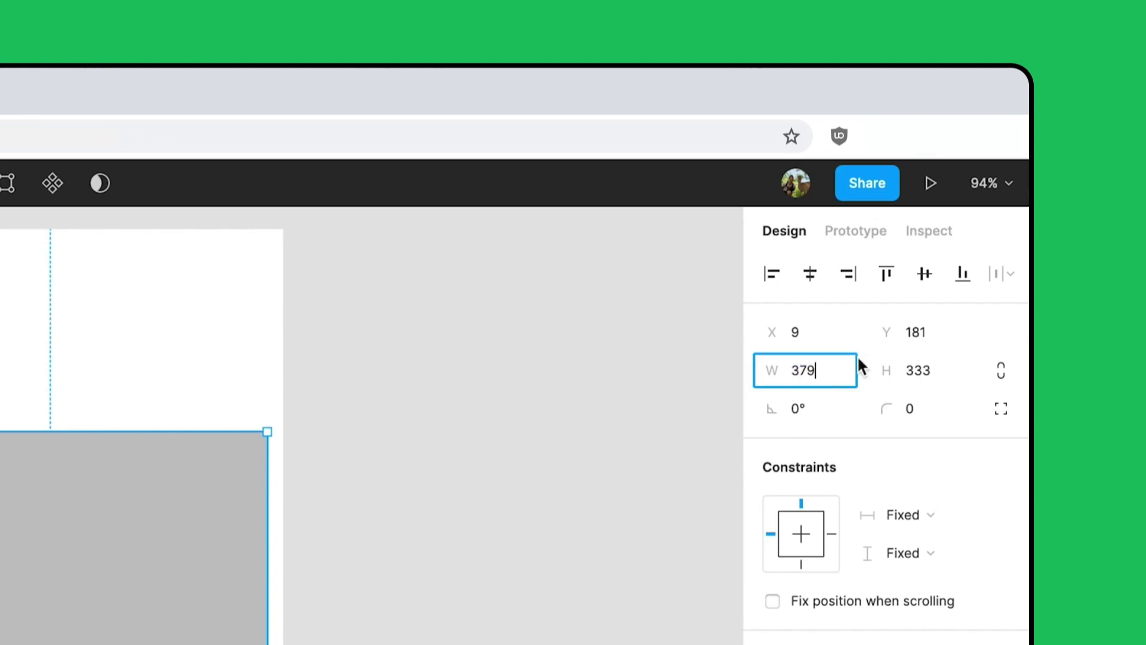
key("Tab")
type("285")
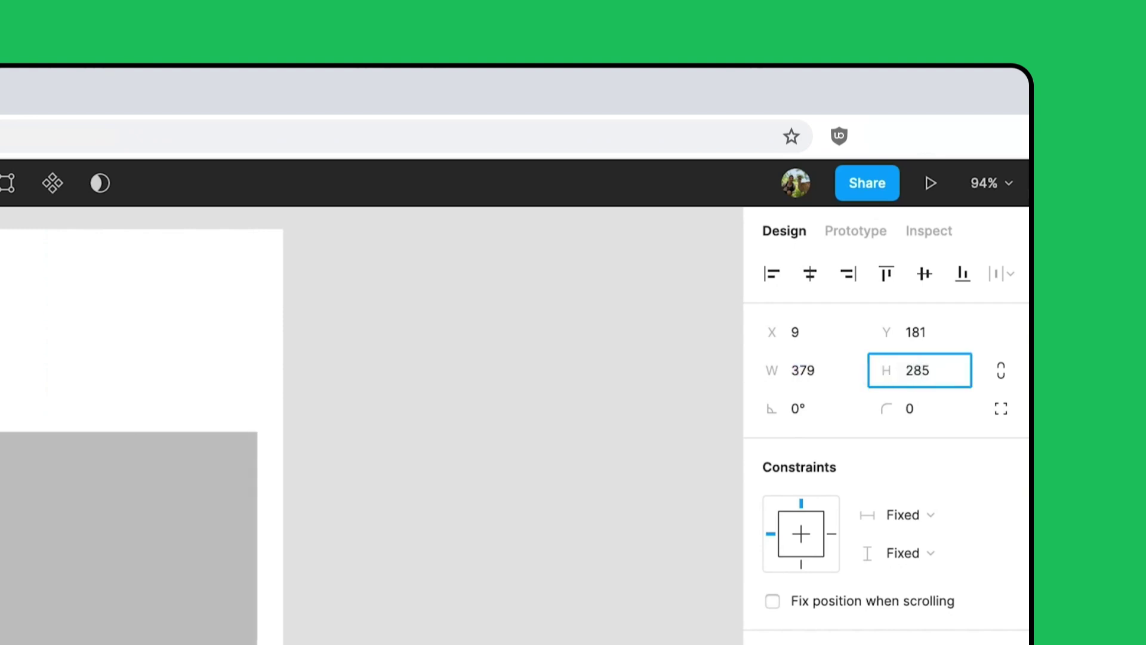
left_click(289, 484)
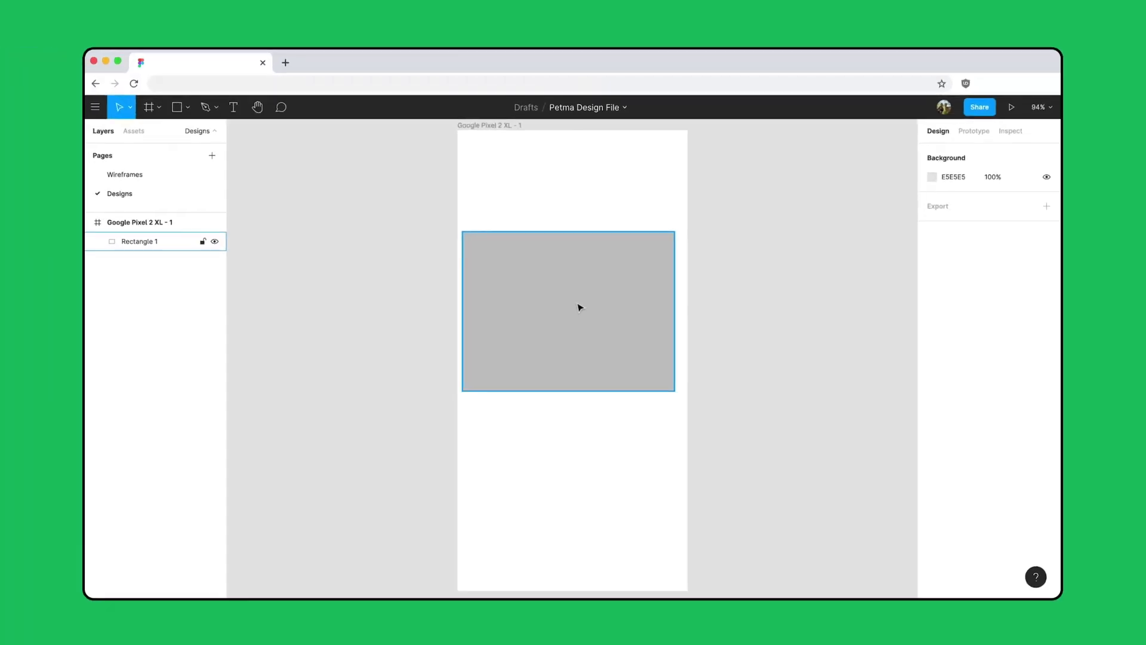
Centre the rectangle in the frame at X 16, Y 269 and measure its distances to the frame edges
left_click_drag(579, 308, 583, 355)
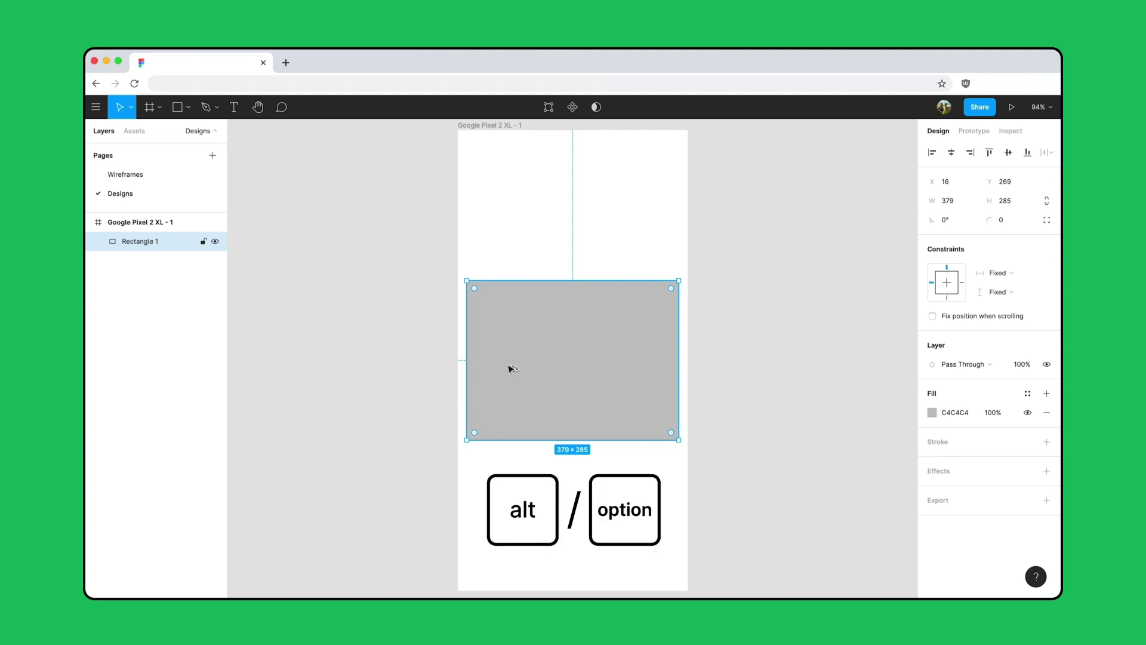
key("alt")
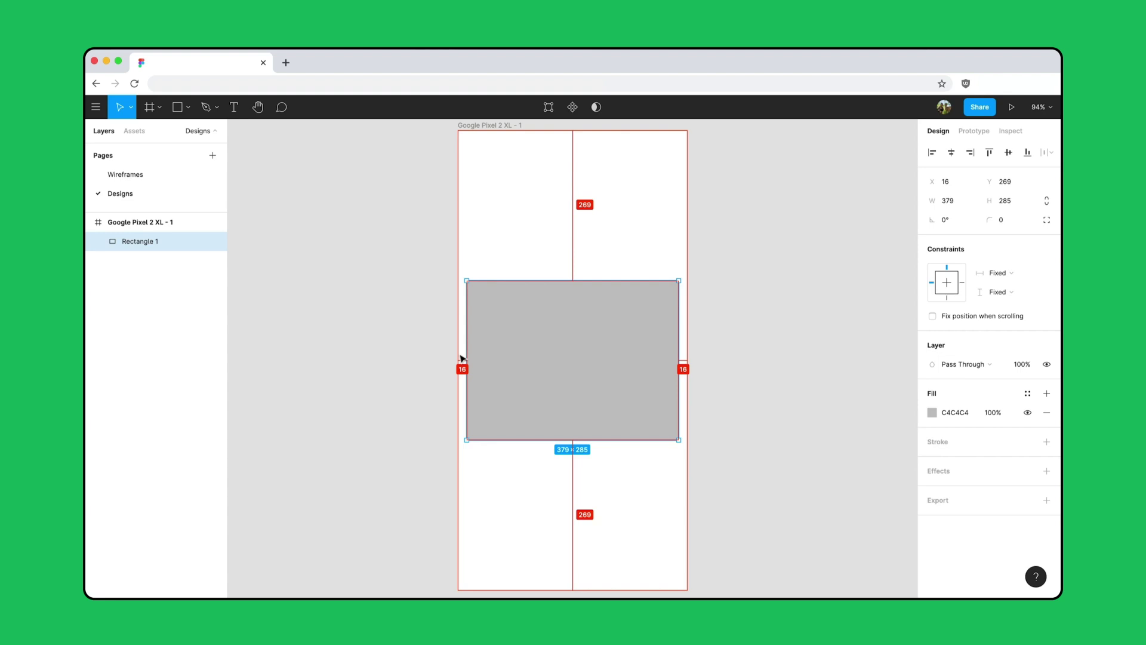
left_click(461, 358)
Add a layout grid with a size of 8 to the Google Pixel 2 XL frame
left_click(489, 126)
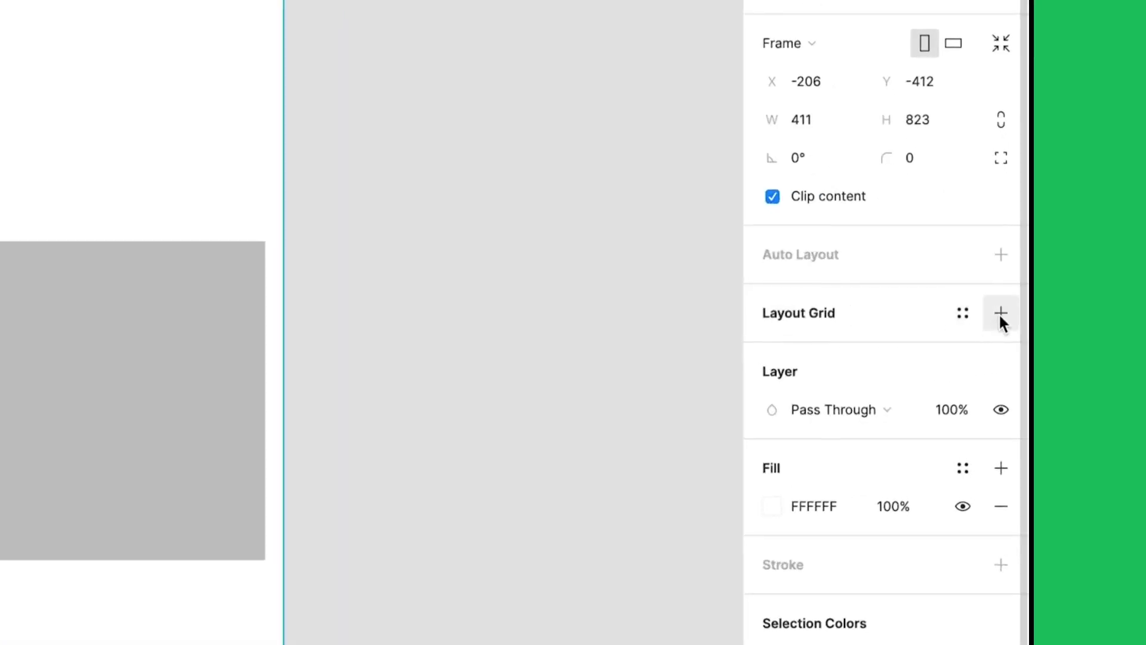
left_click(1001, 317)
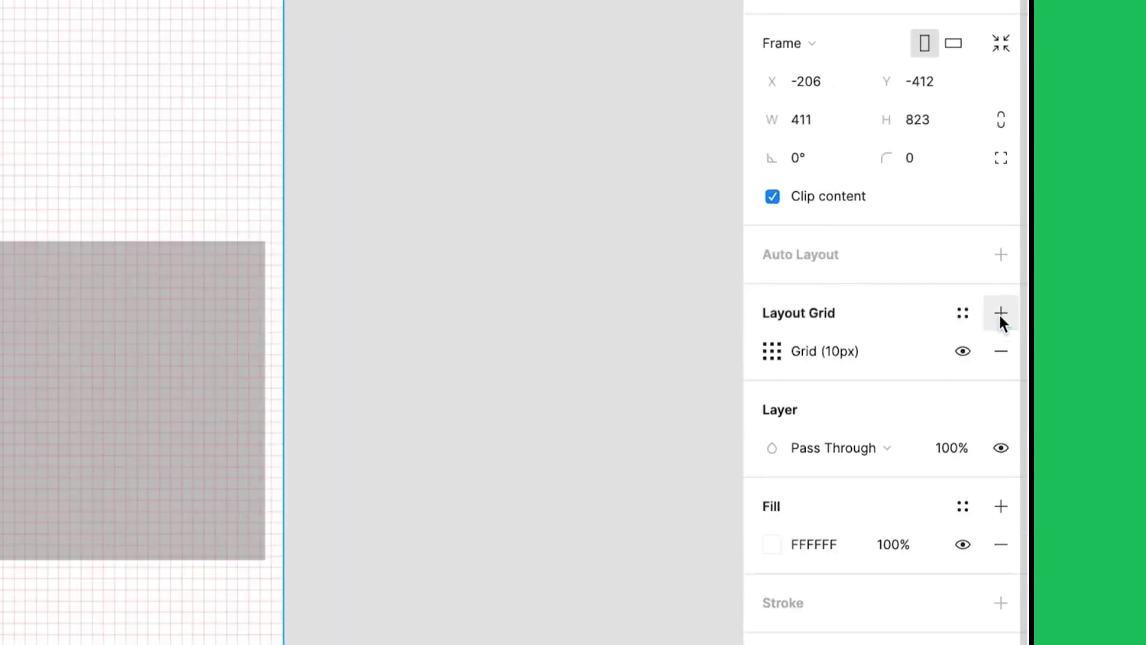
left_click(771, 353)
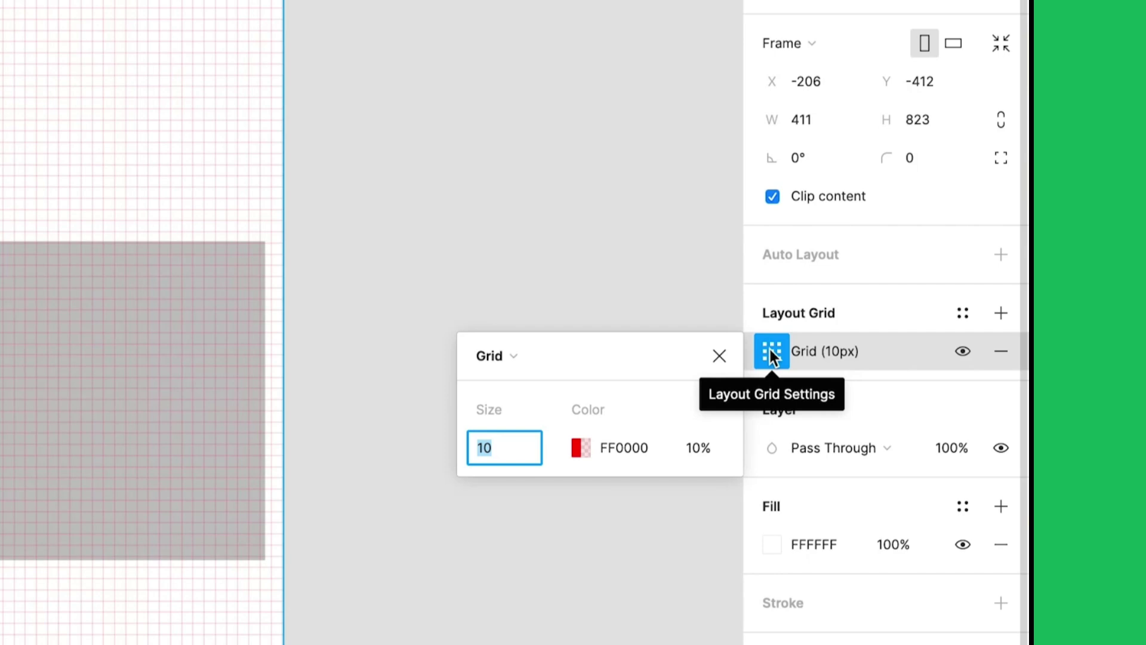
type("8")
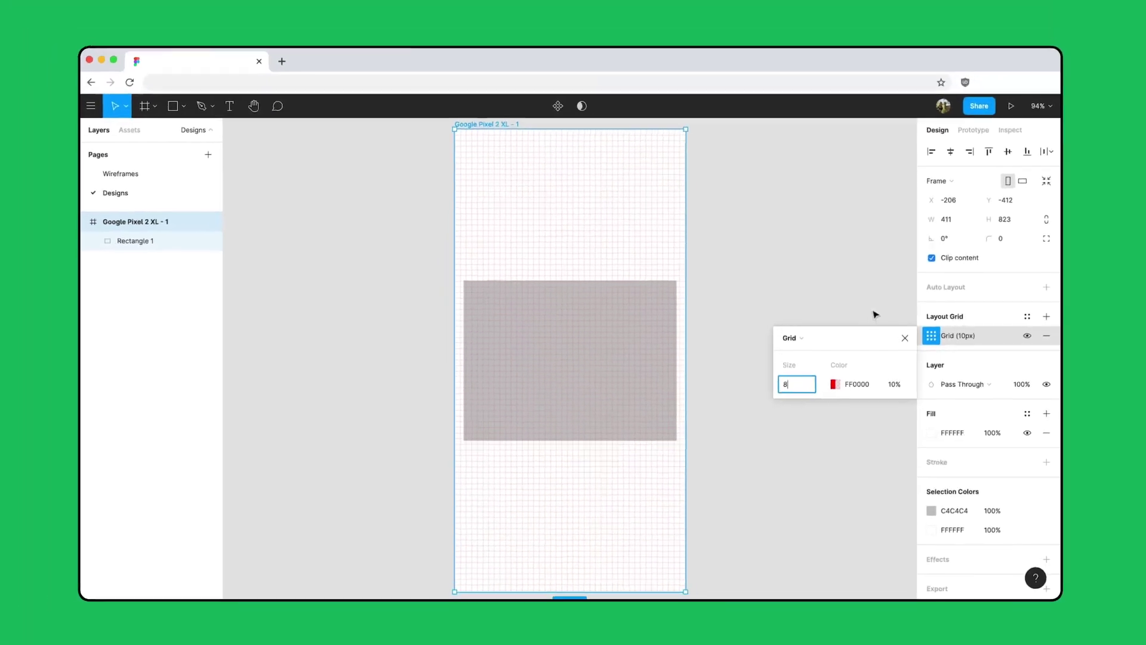
left_click(659, 318)
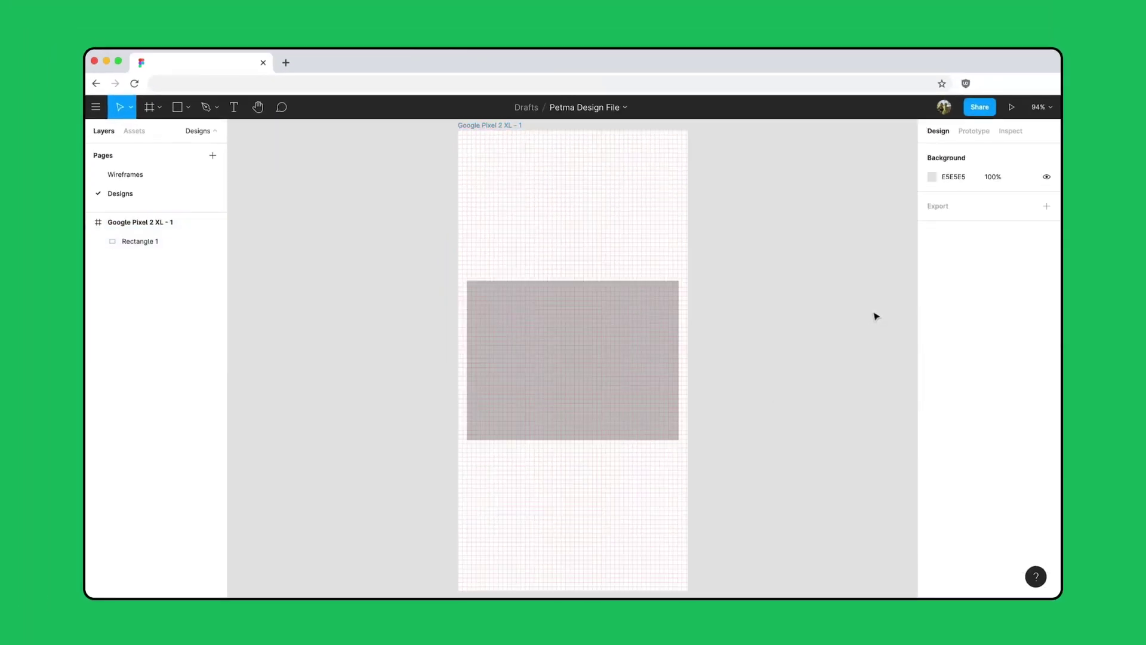
Hide the layout grids on the canvas
left_click(1052, 108)
key("ctrl+g")
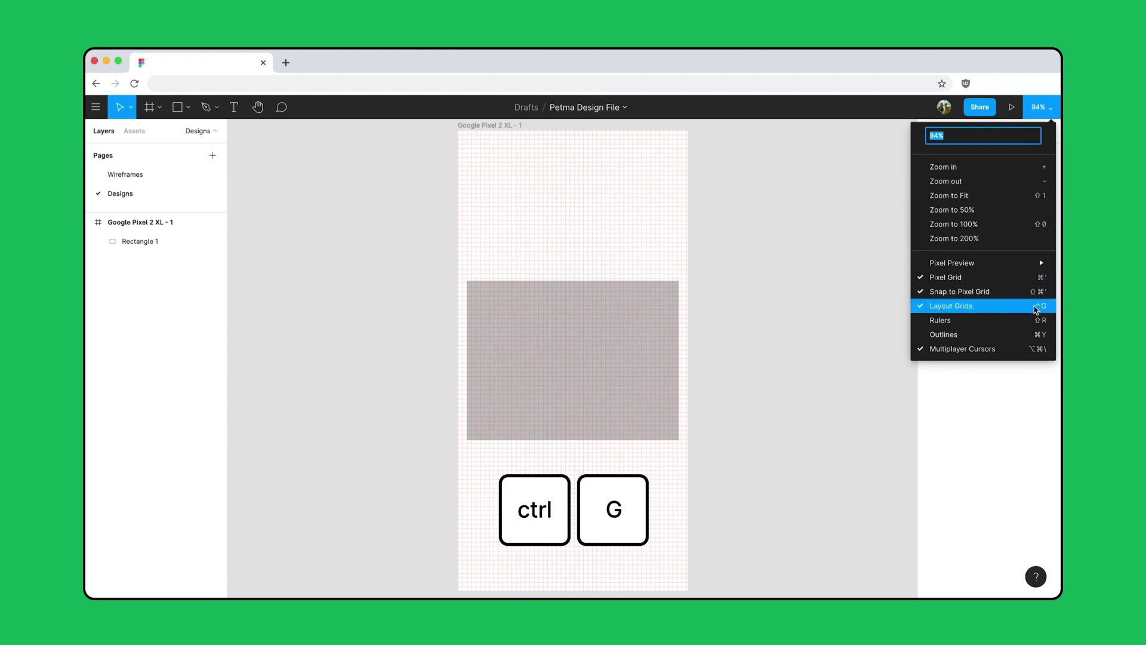
left_click(1036, 307)
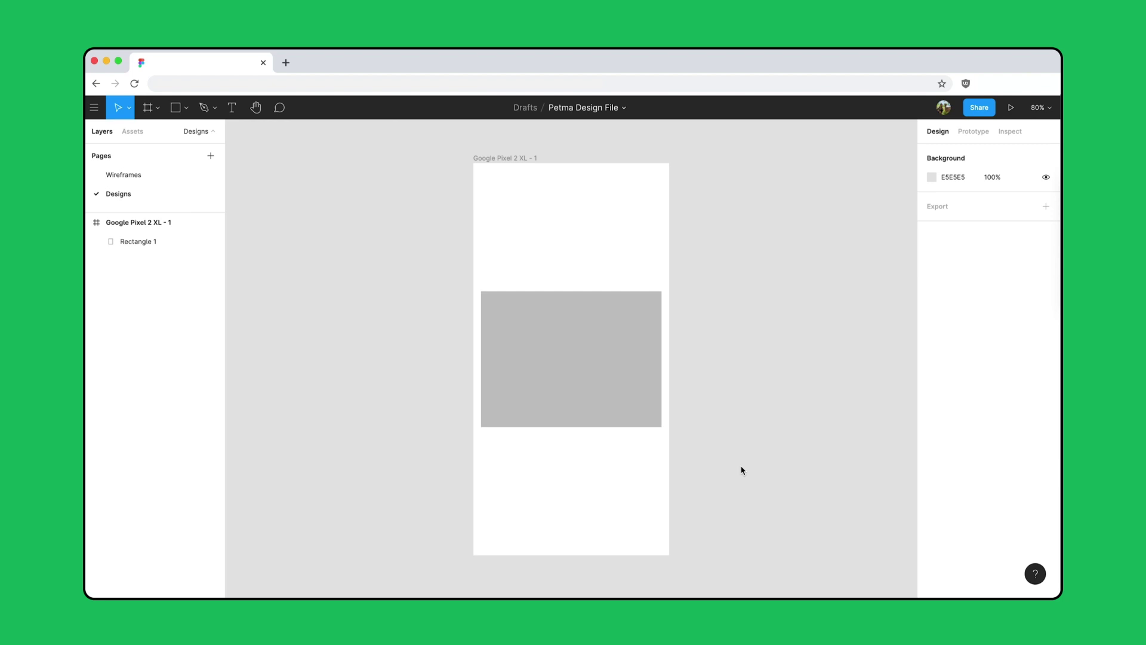
Set the rectangle's corner radius to 8
left_click(638, 383)
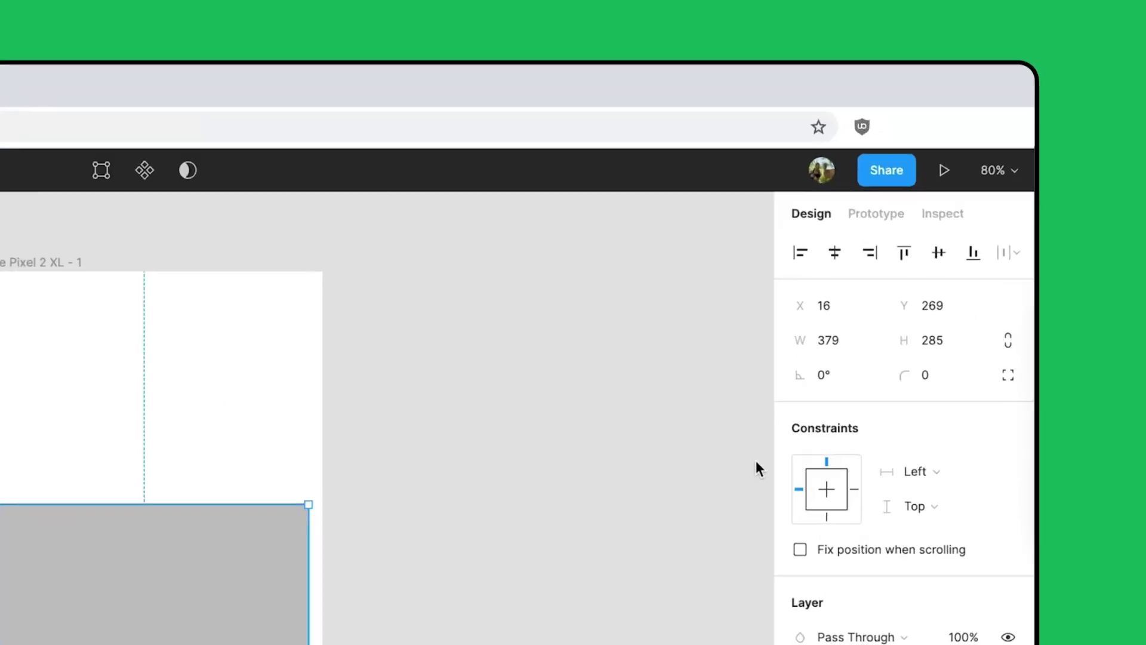
left_click(929, 375)
type("8")
key("Return")
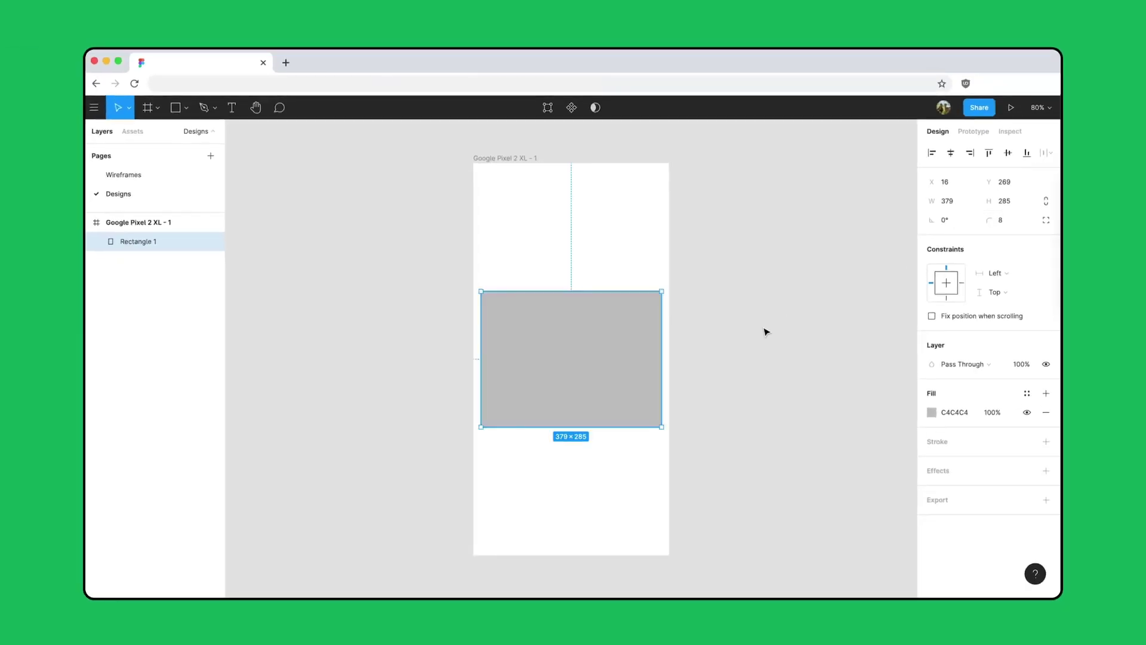
left_click(440, 632)
Draw a circle about 40 × 40 above the rectangle and align the left edges of both shapes
key("o")
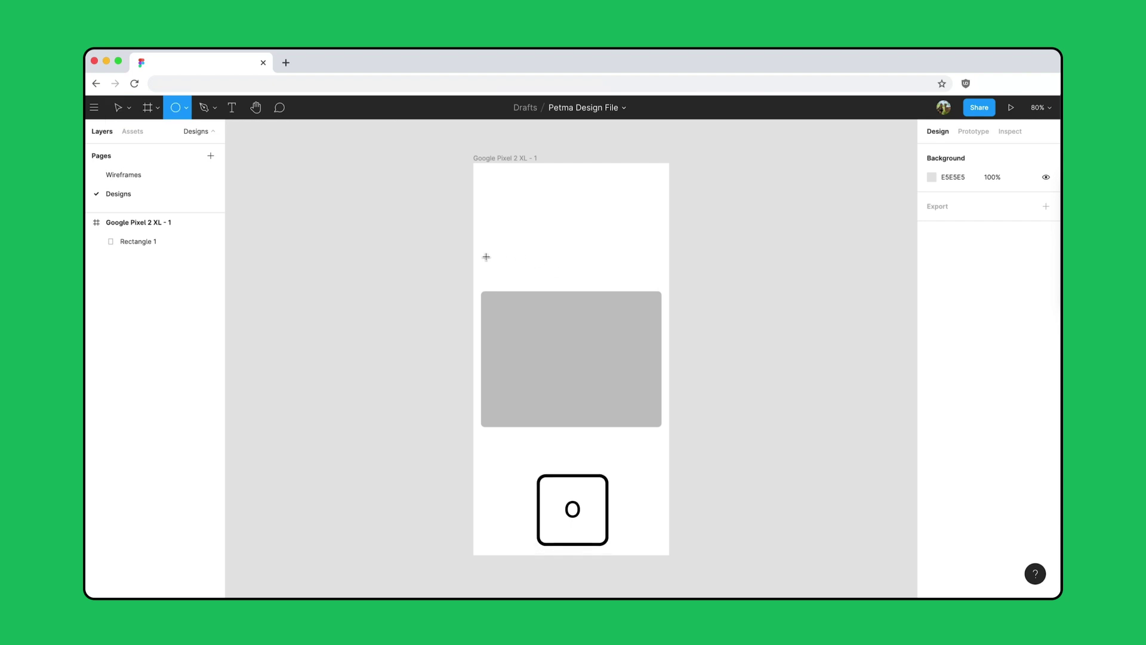
left_click_drag(484, 254, 587, 377)
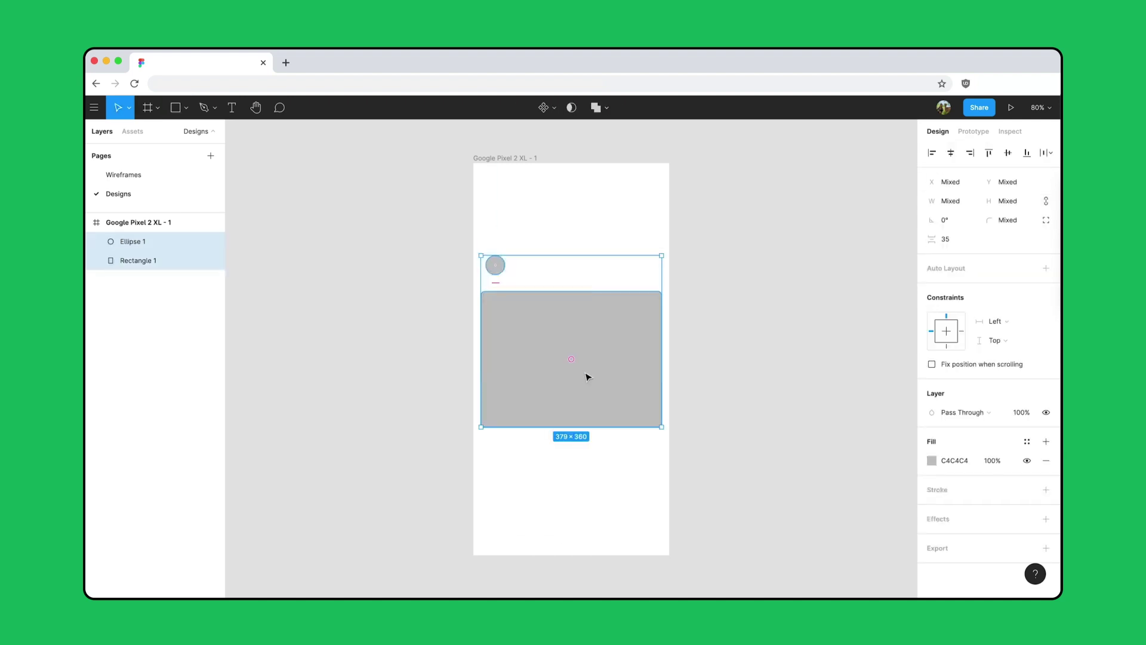
left_click(932, 153)
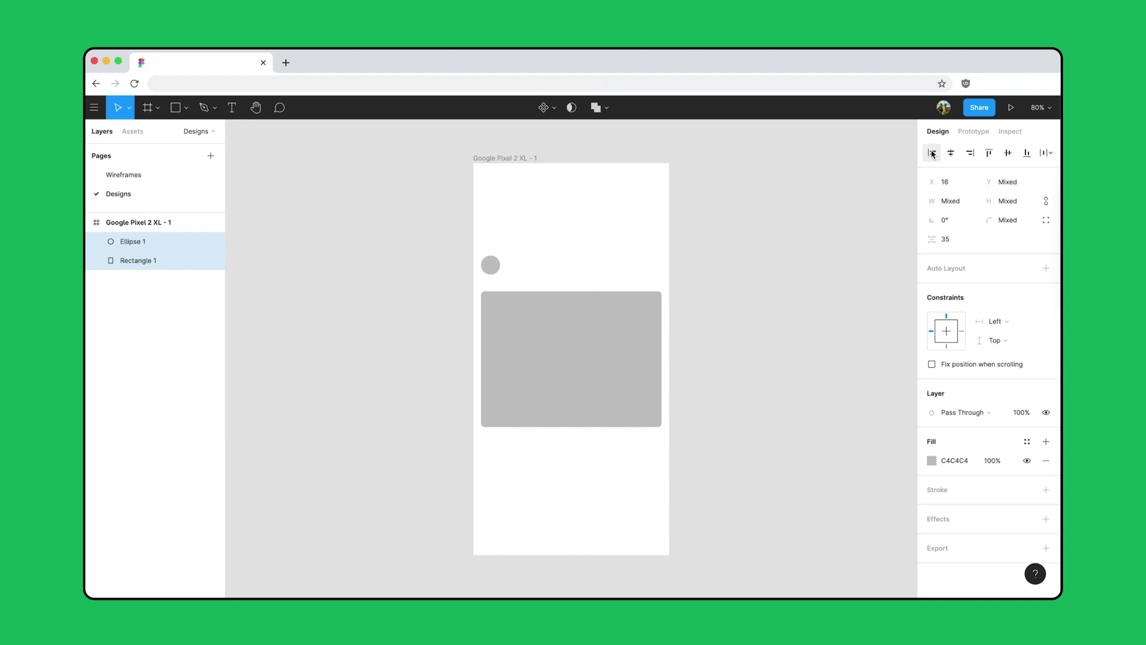
Move the circle down to Y 221, just above the rectangle
left_click(495, 265)
left_click_drag(495, 265, 499, 278)
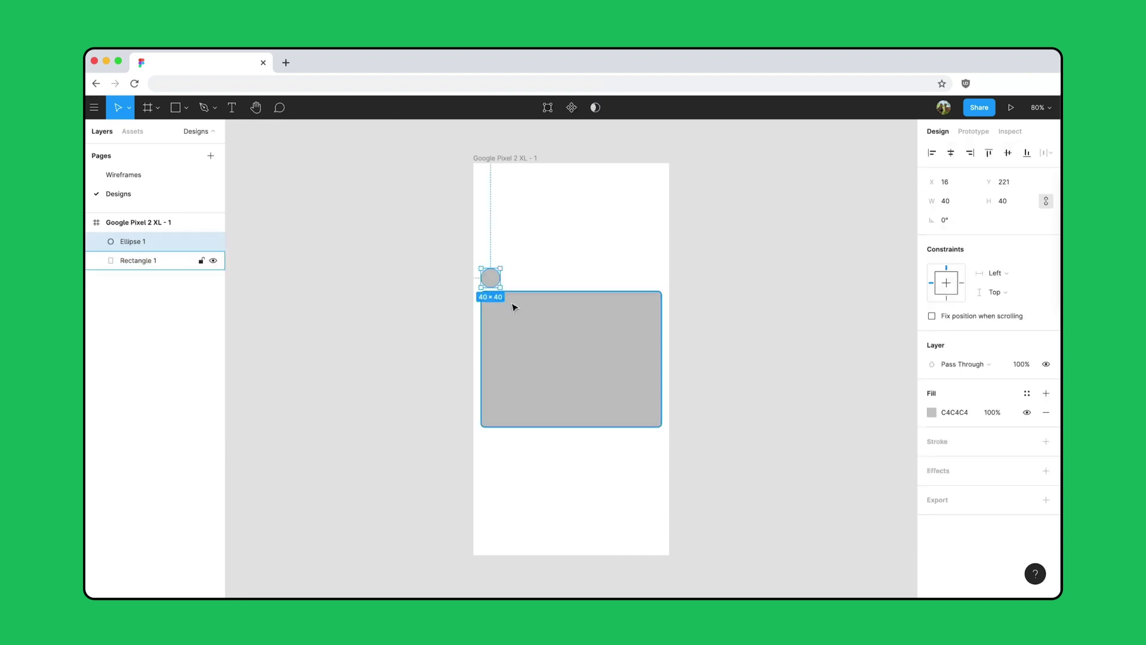
left_click(534, 278)
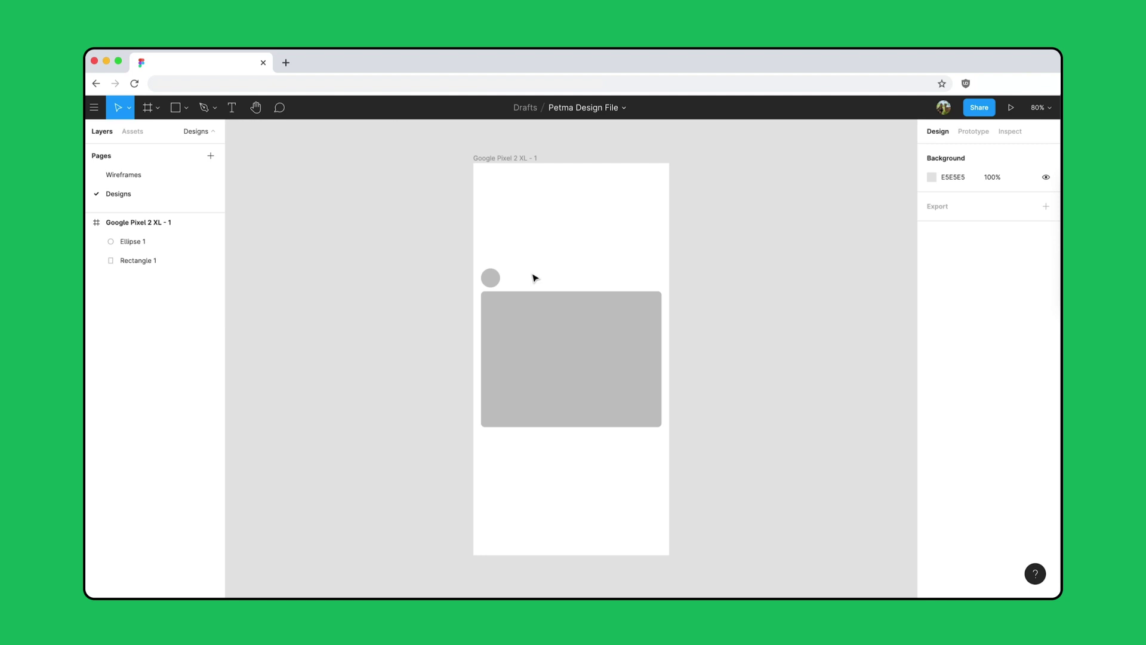
Place 2-Post-placeholder.png into the rectangle and 1-Avatar-placeholder.png into the circle as image fills
key("super+shift+k")
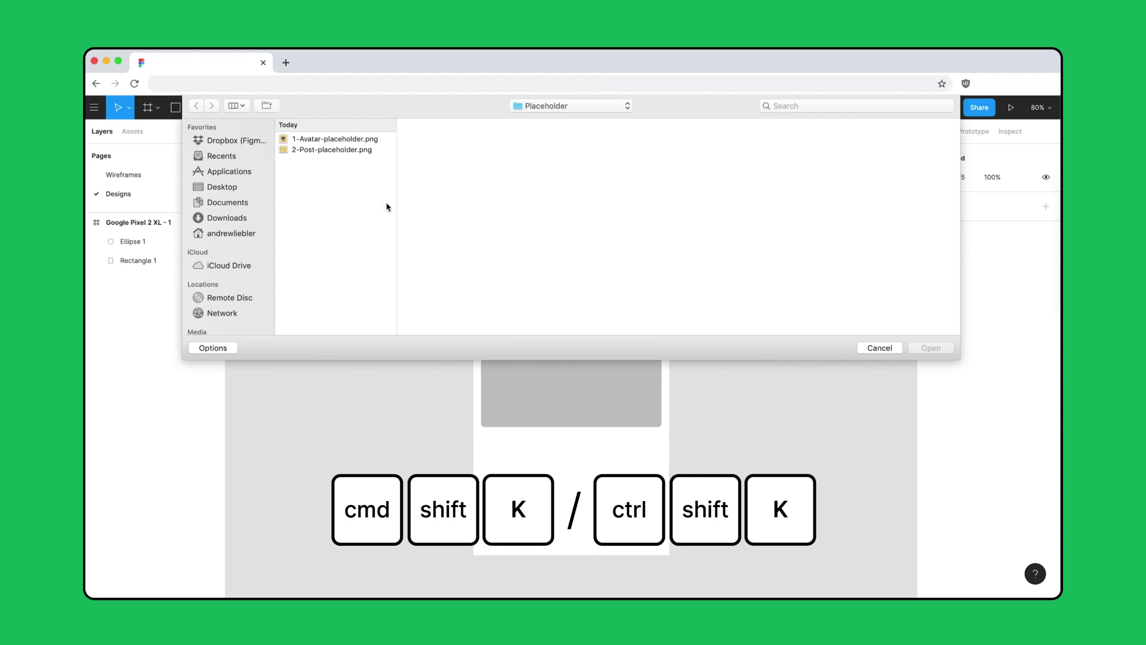
left_click(345, 150)
left_click(345, 139, "shift")
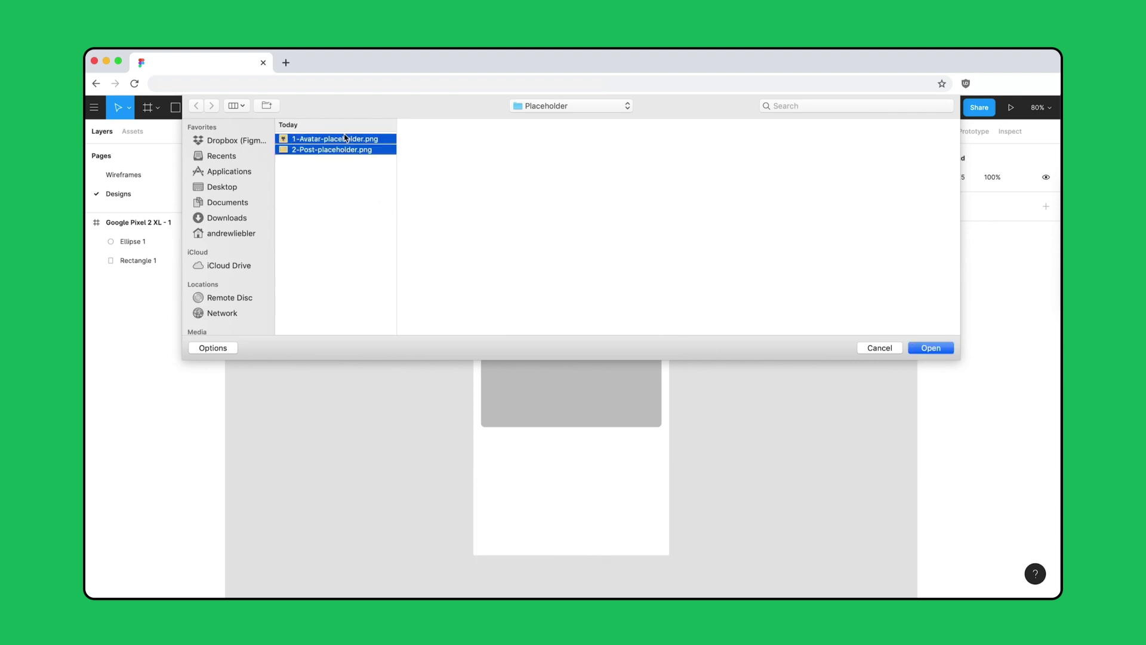
left_click(915, 352)
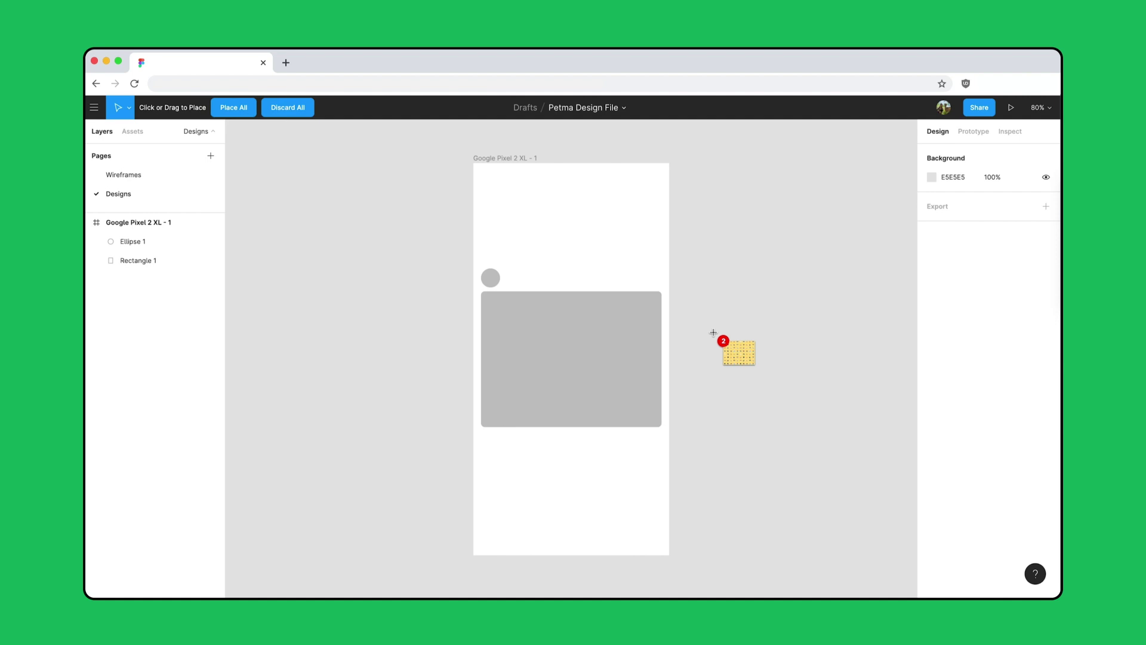
left_click(617, 351)
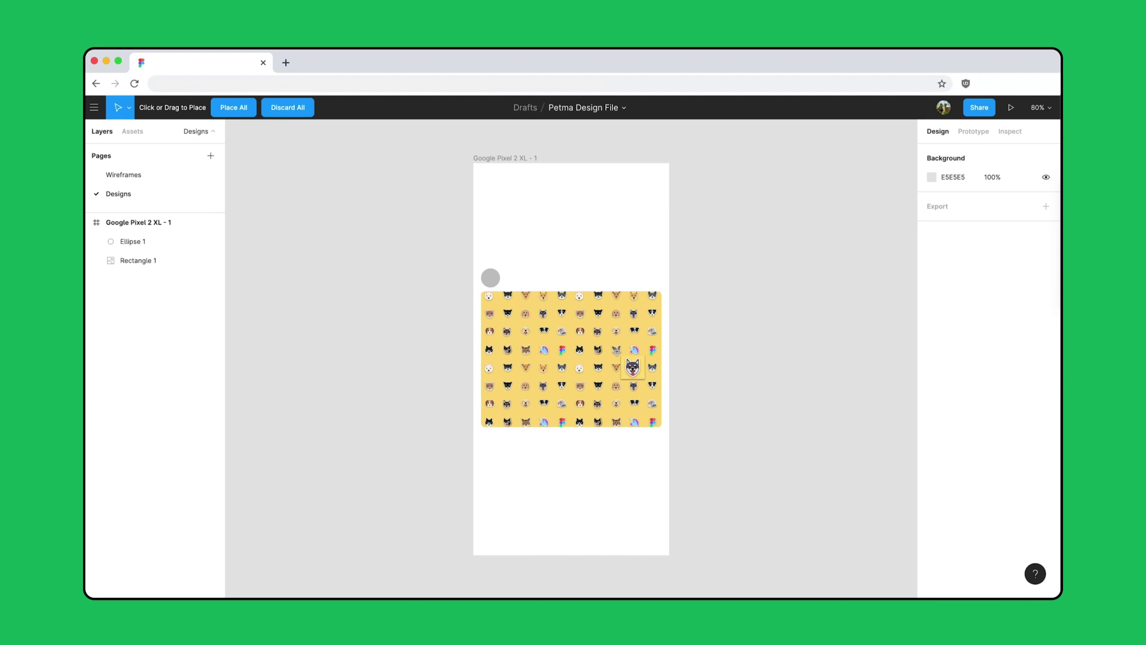
left_click(493, 274)
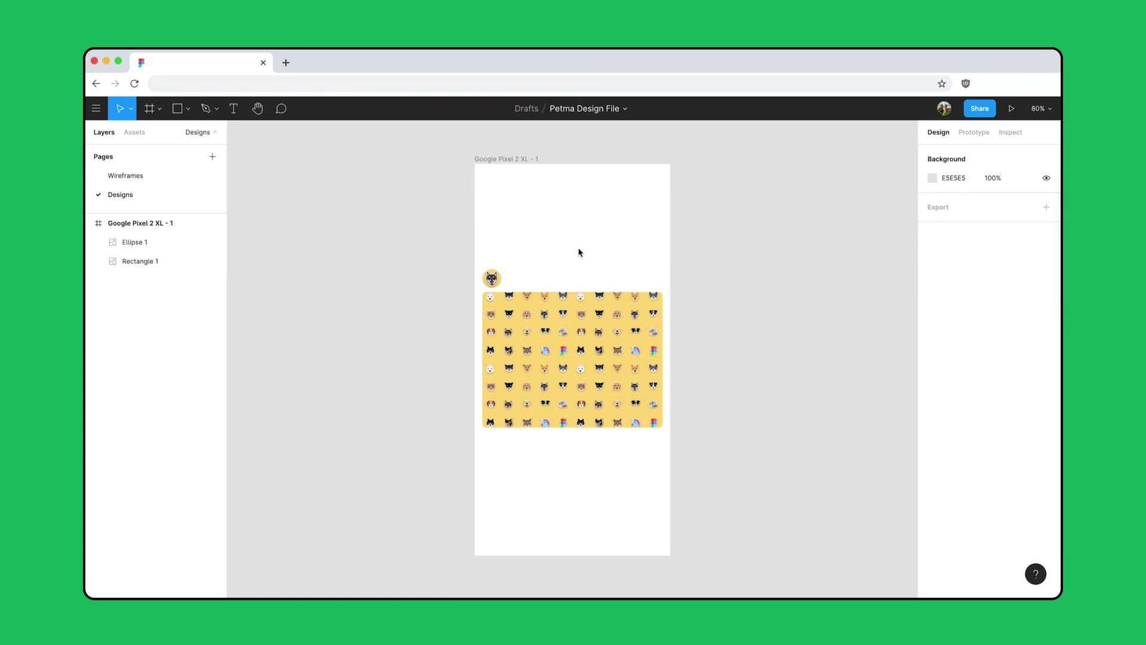
Add the text "Name" beside the avatar circle, above the post image
key("t")
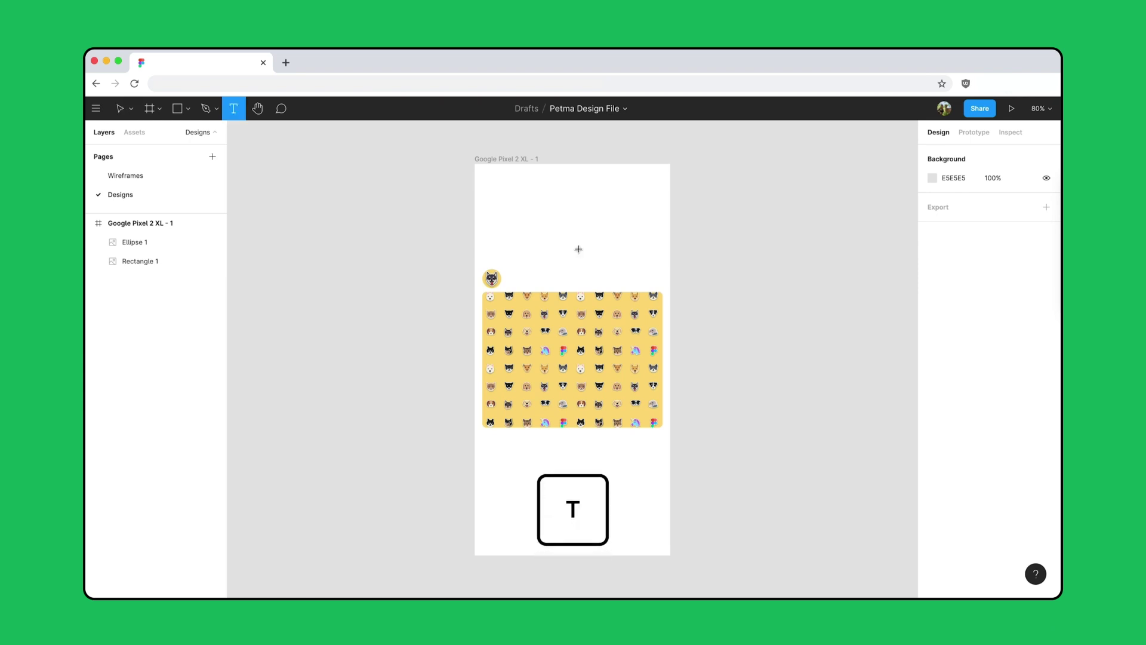
left_click(511, 276)
type("Name")
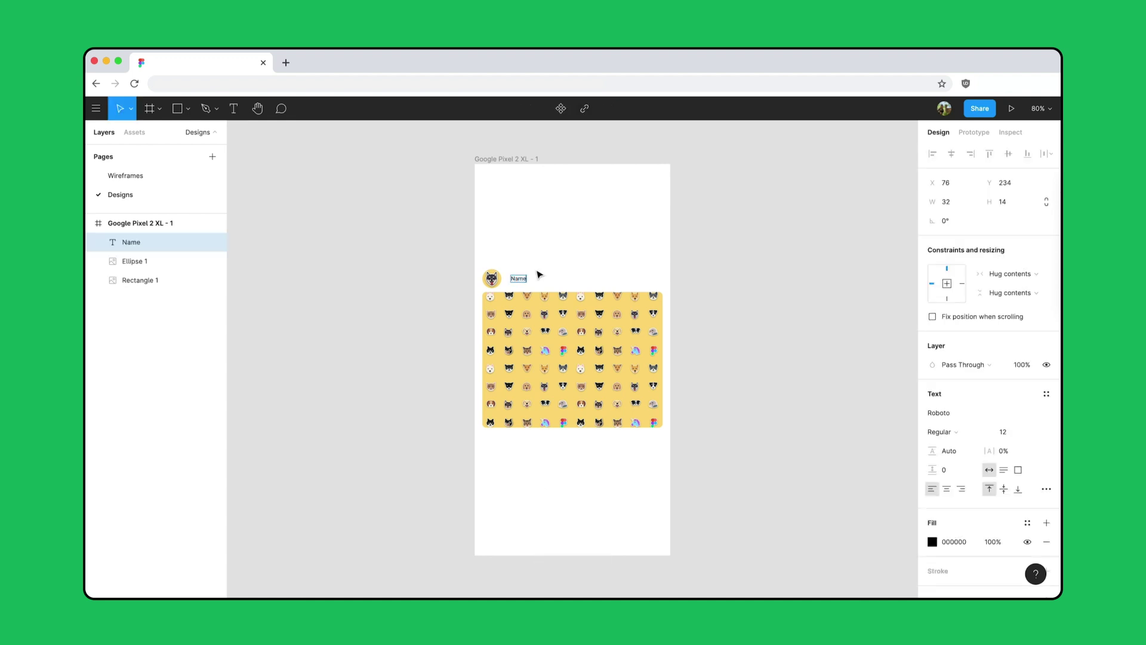
key("Escape")
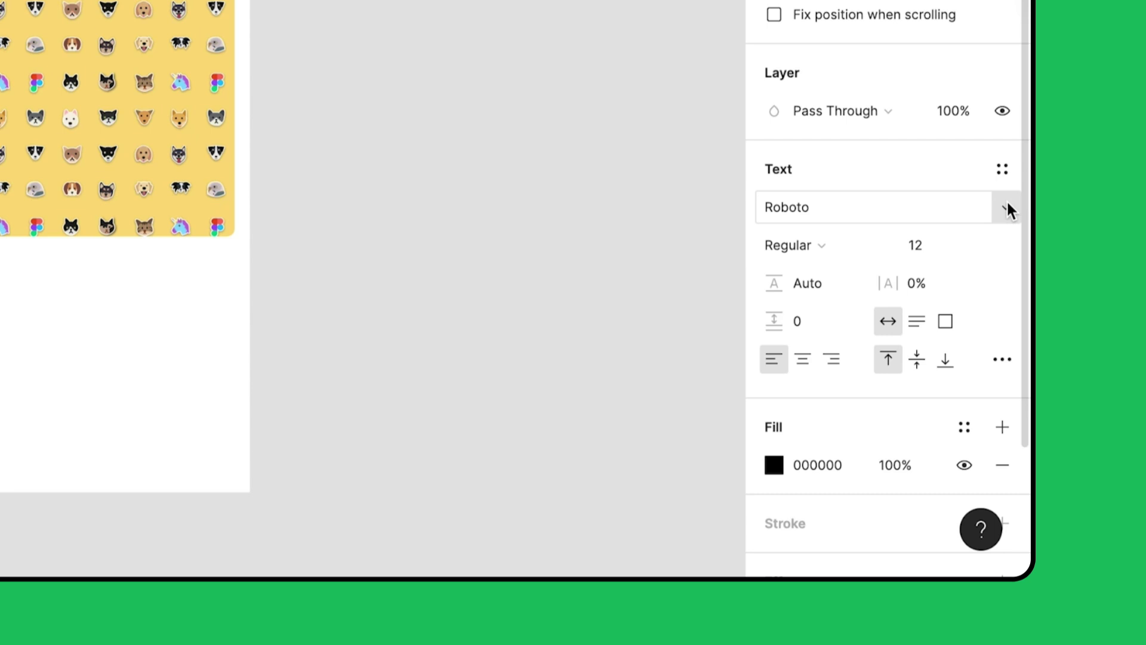
Set the Name text's font to Rubik and its size to 16
left_click(1006, 206)
scroll(1006, 206, "down", 5)
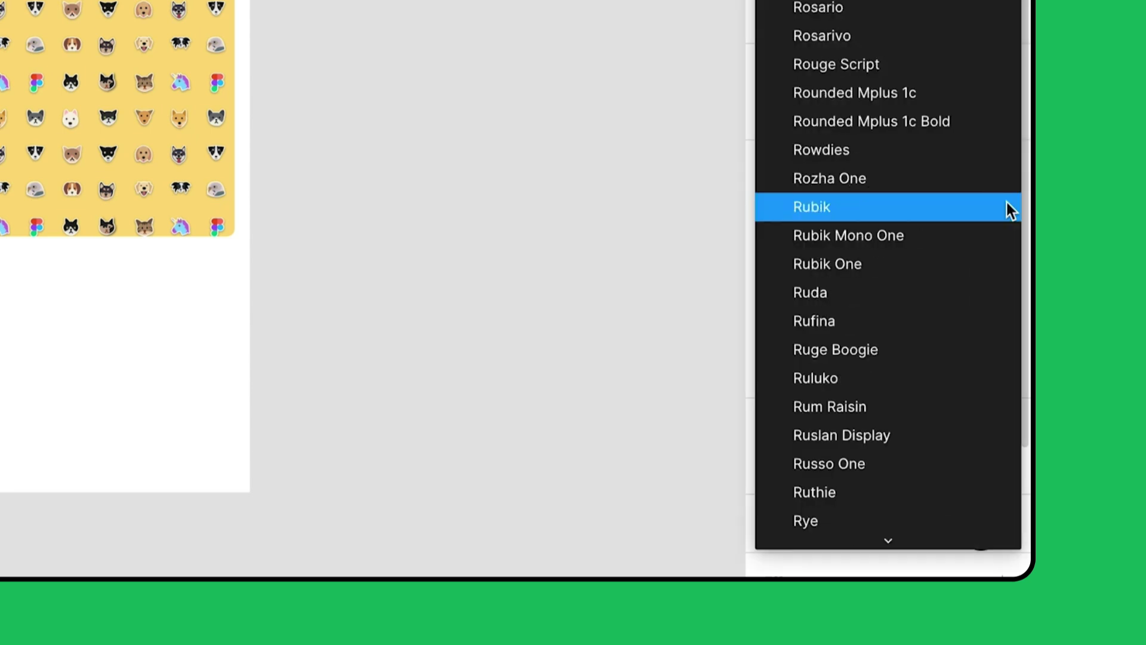
left_click(1006, 208)
left_click(959, 245)
type("16")
key("Return")
Align the vertical centres of the avatar circle and the Name text, and move the text closer to the avatar at X 72
left_click(487, 260)
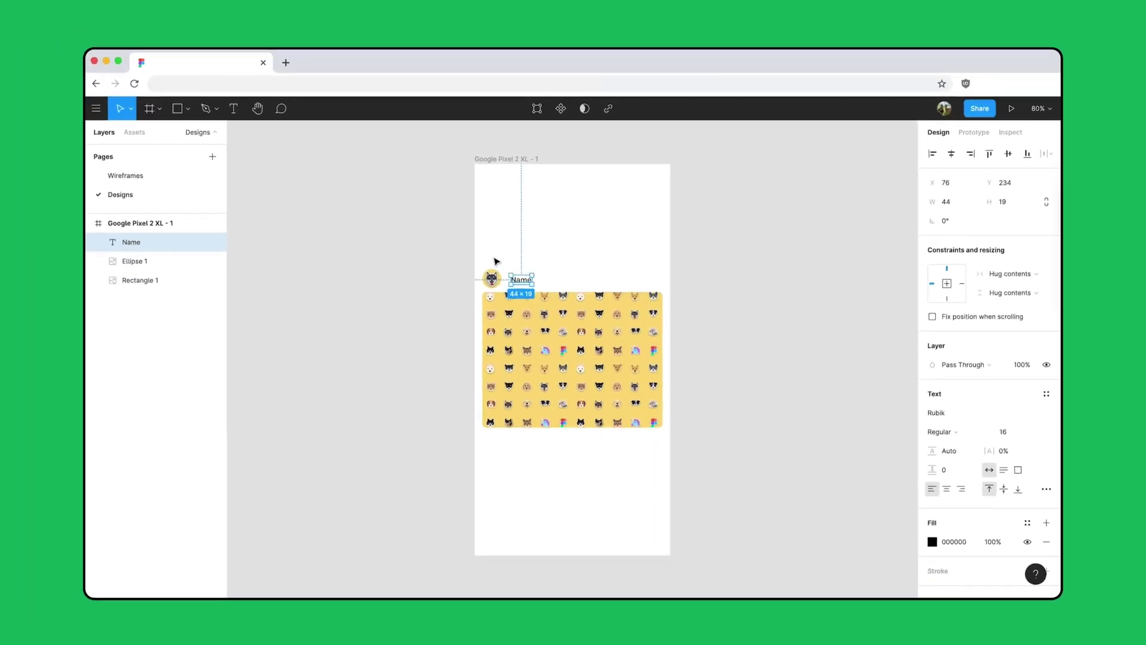
left_click_drag(487, 260, 532, 289)
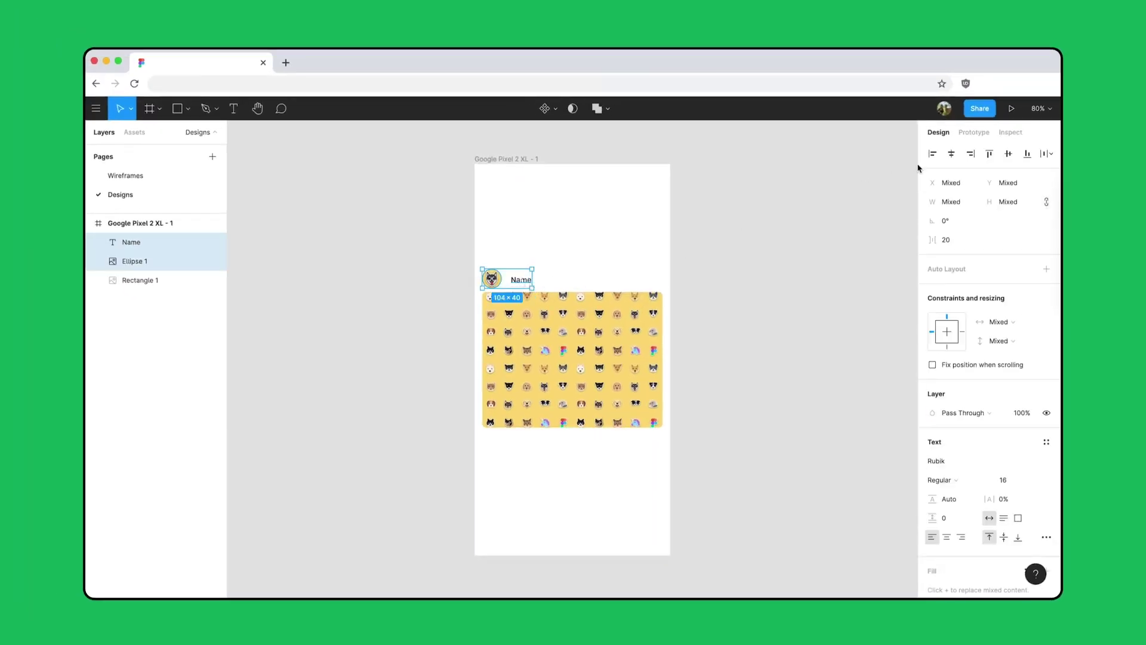
left_click(1009, 154)
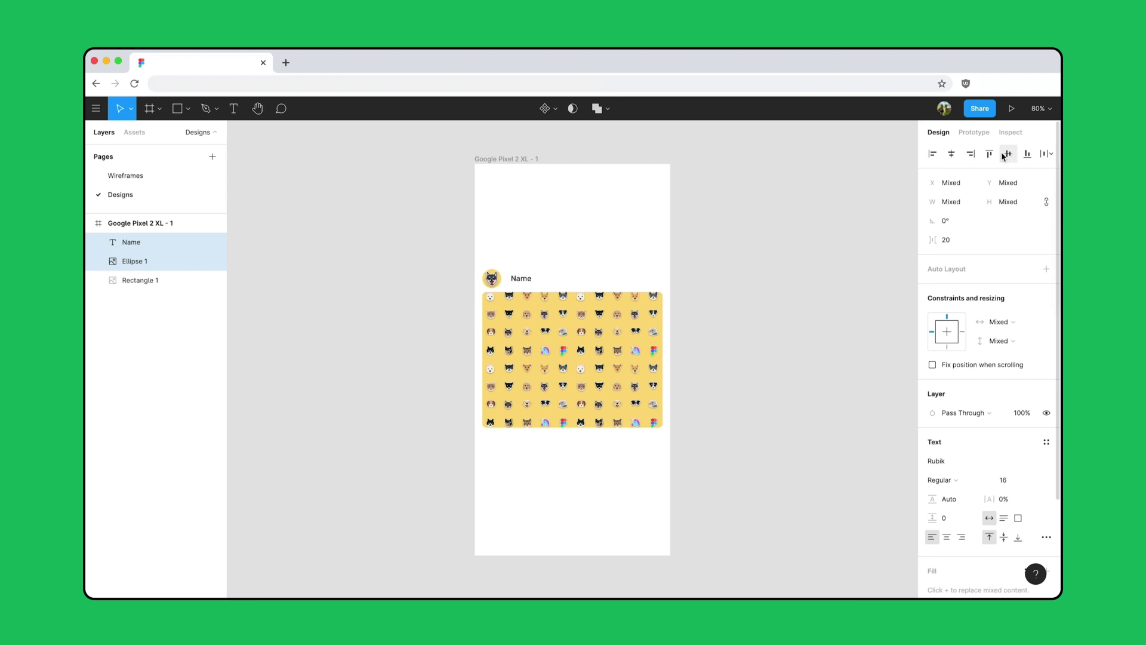
left_click(552, 268)
left_click(513, 279)
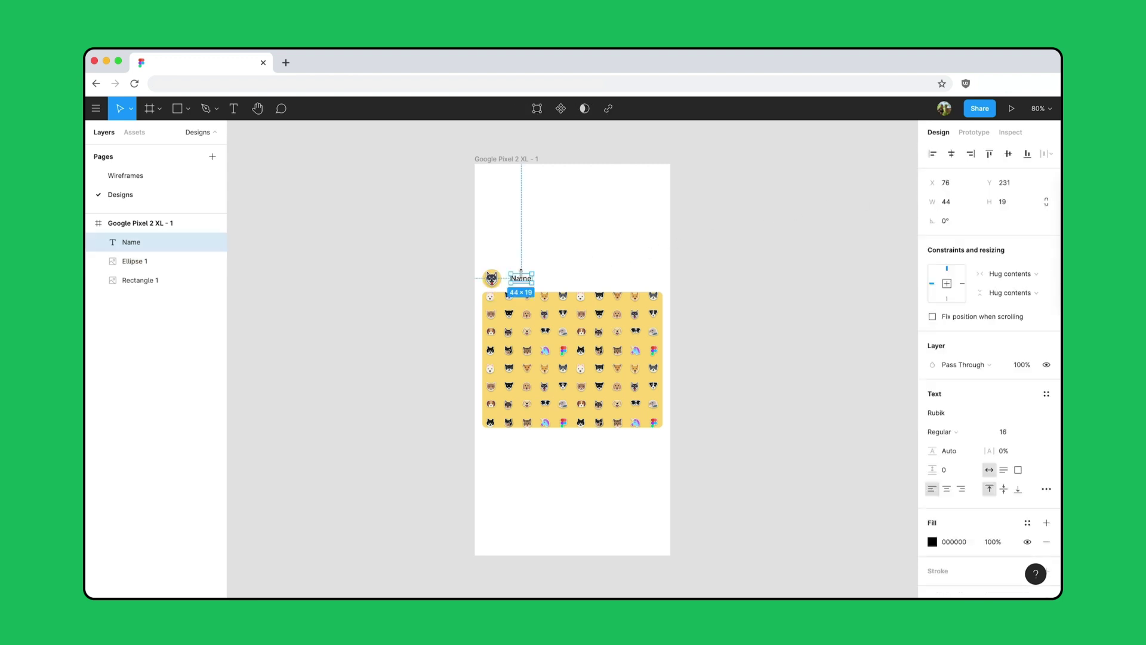
left_click(550, 265)
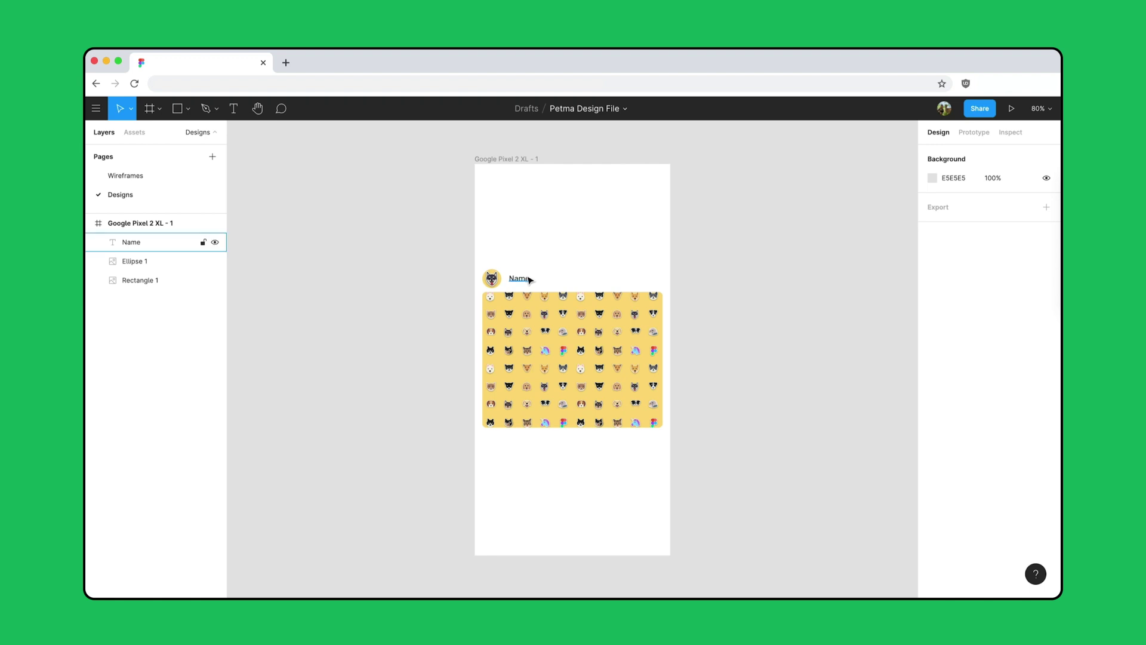
Duplicate the Name text below the image, reading "By setting the text to a fixed width, it can only grow vertically from the auto height resizing."
left_click_drag(530, 279, 504, 441)
double_click(503, 441)
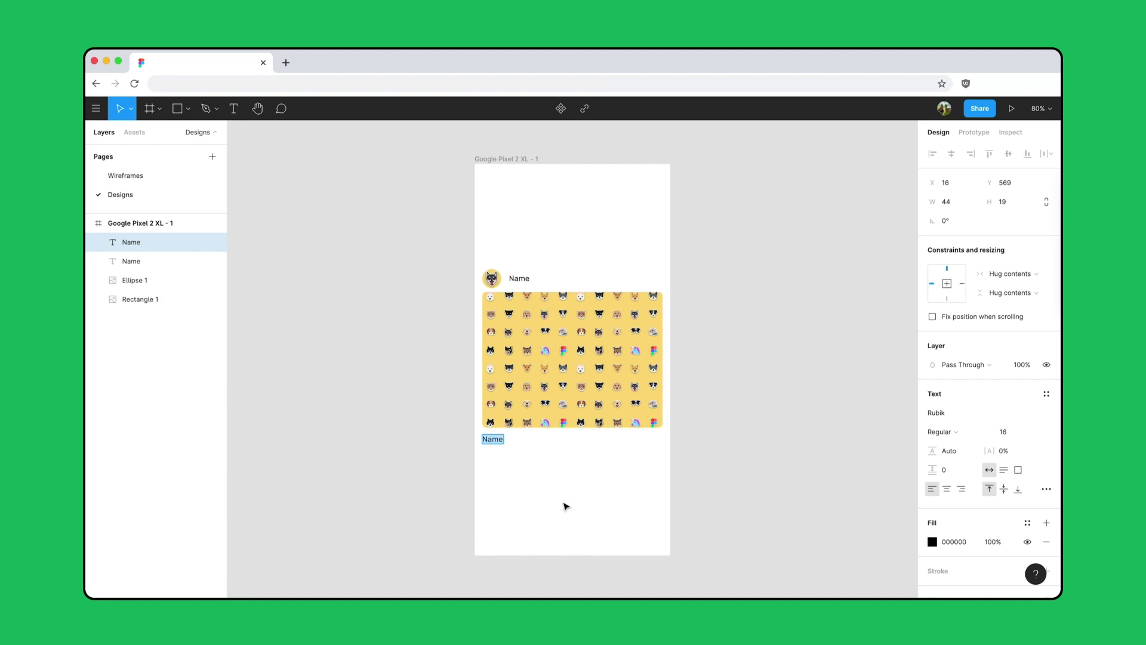
key("super+v")
Set the caption text's width to 379 so it wraps to the image's width
left_click(968, 205)
type("379")
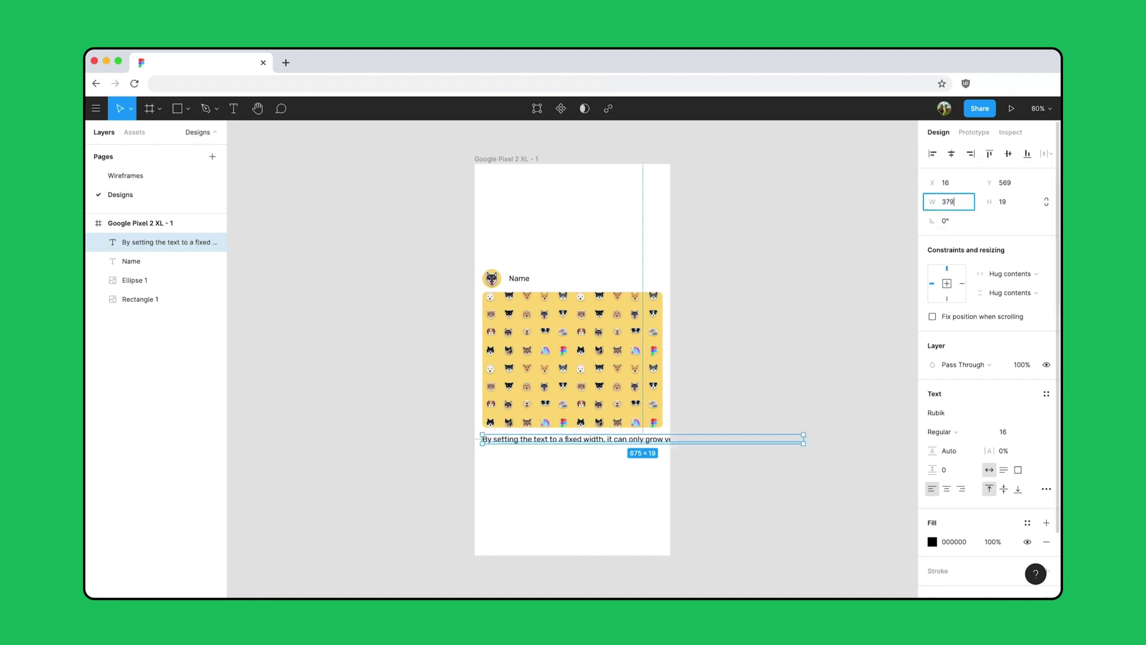
key("Return")
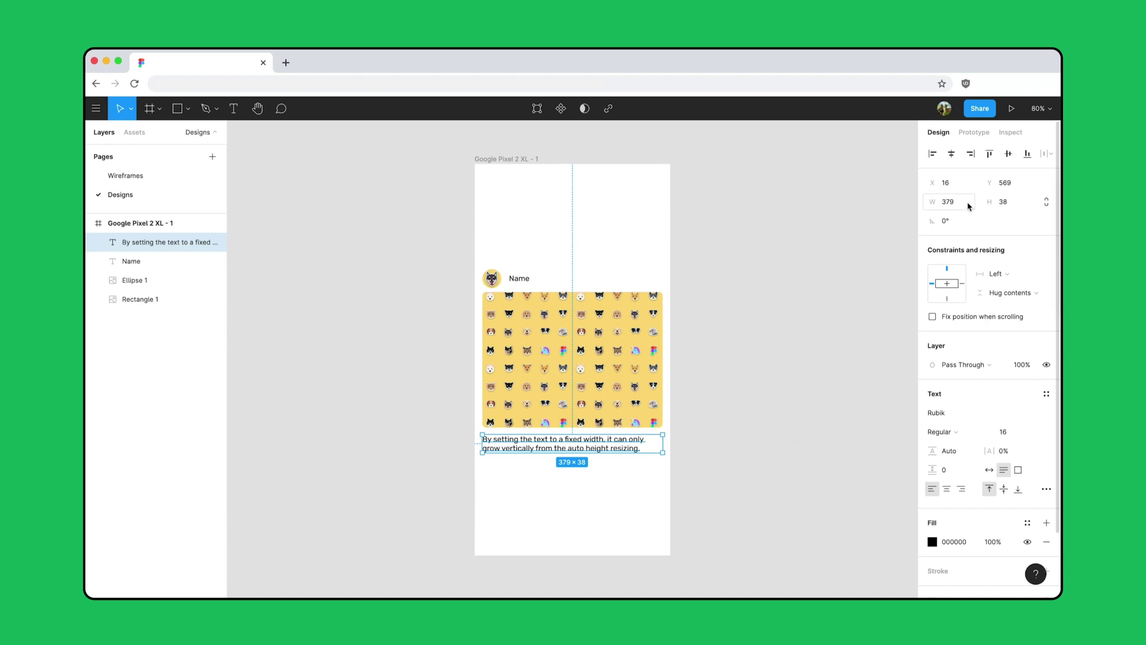
left_click(591, 281)
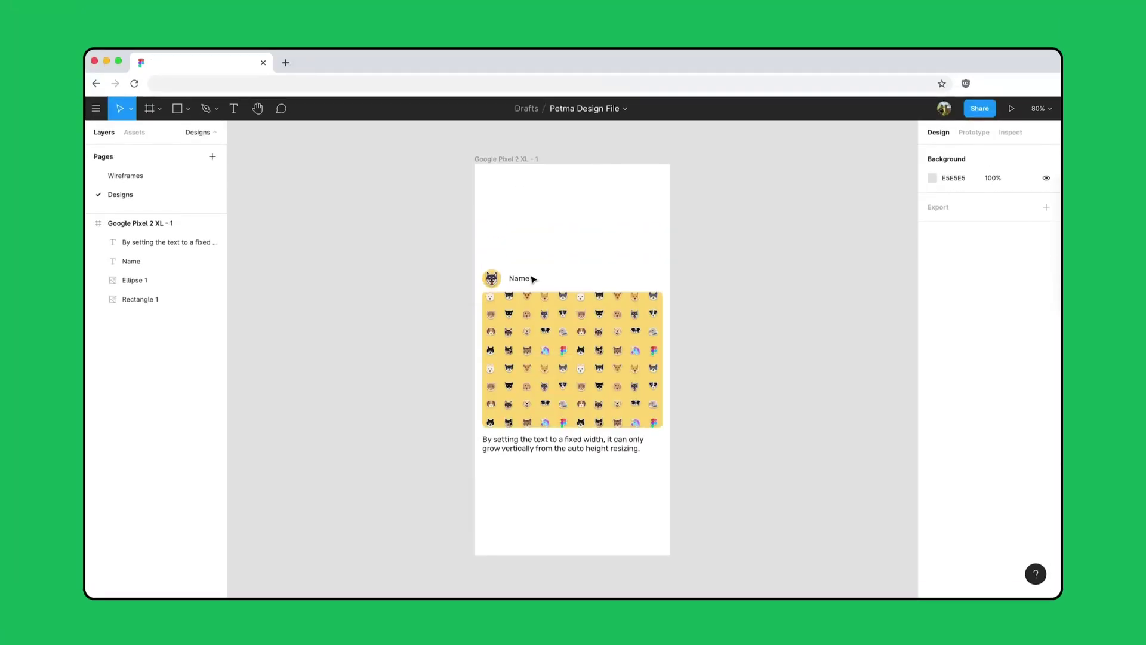
Create a text style called "Body text" from the Name text
left_click(523, 279)
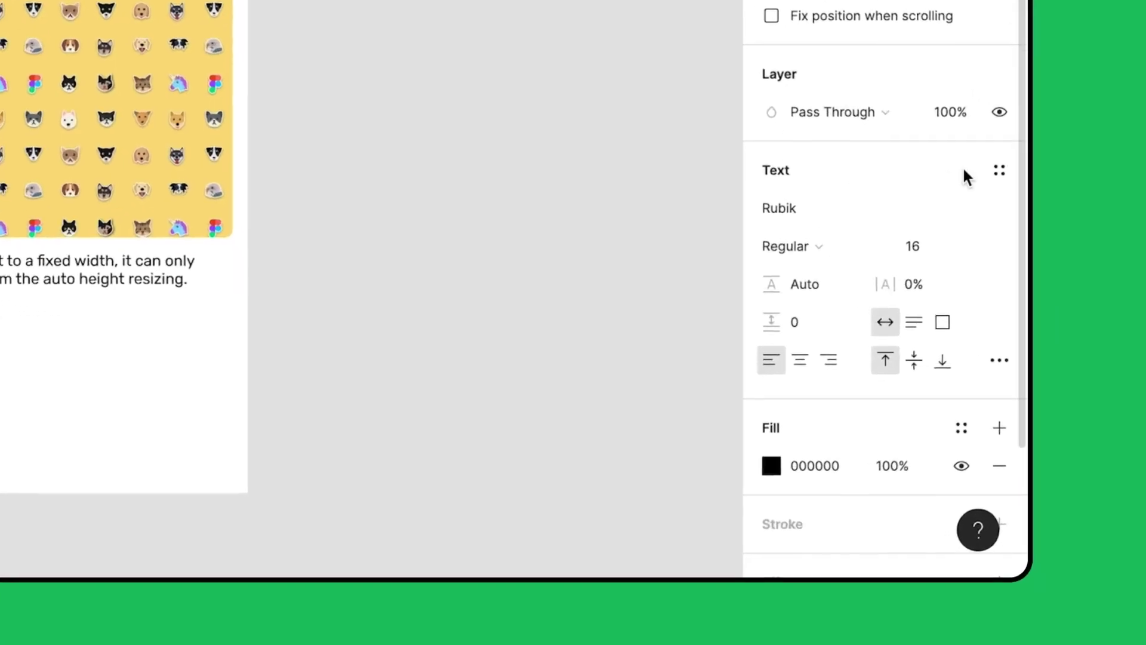
left_click(999, 171)
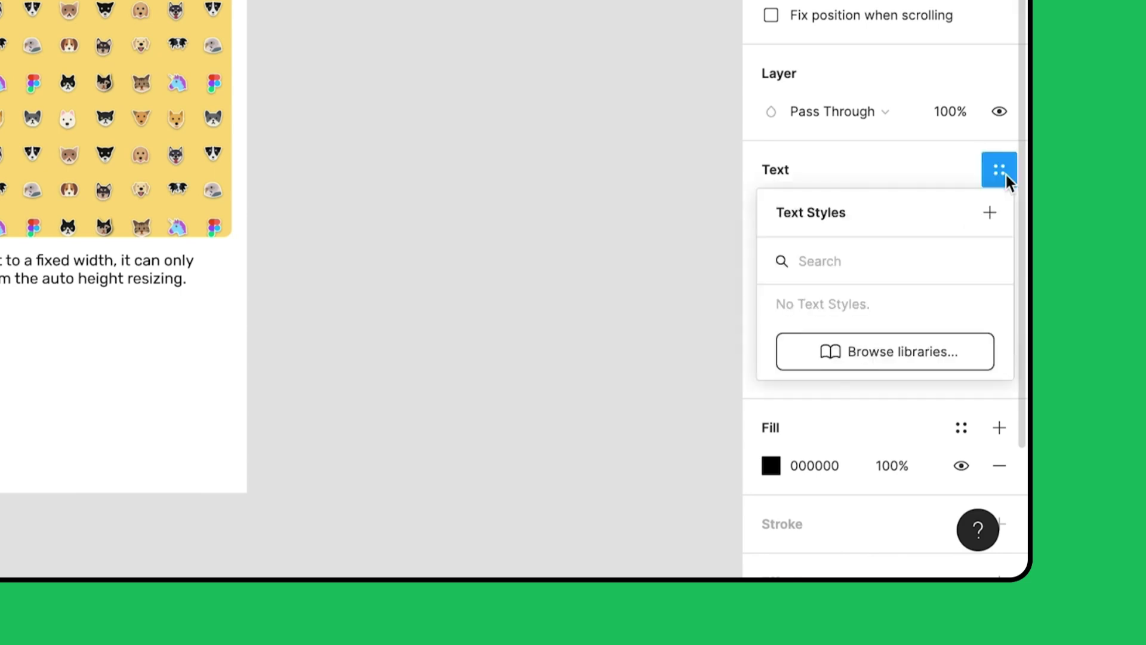
left_click(996, 215)
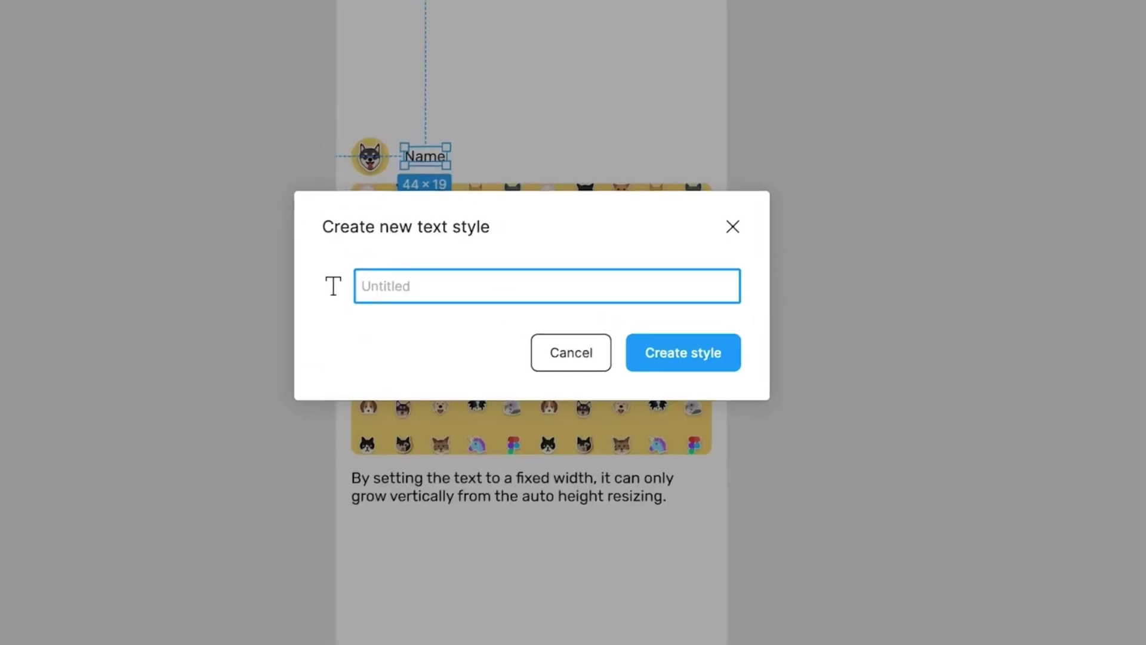
type("Body text")
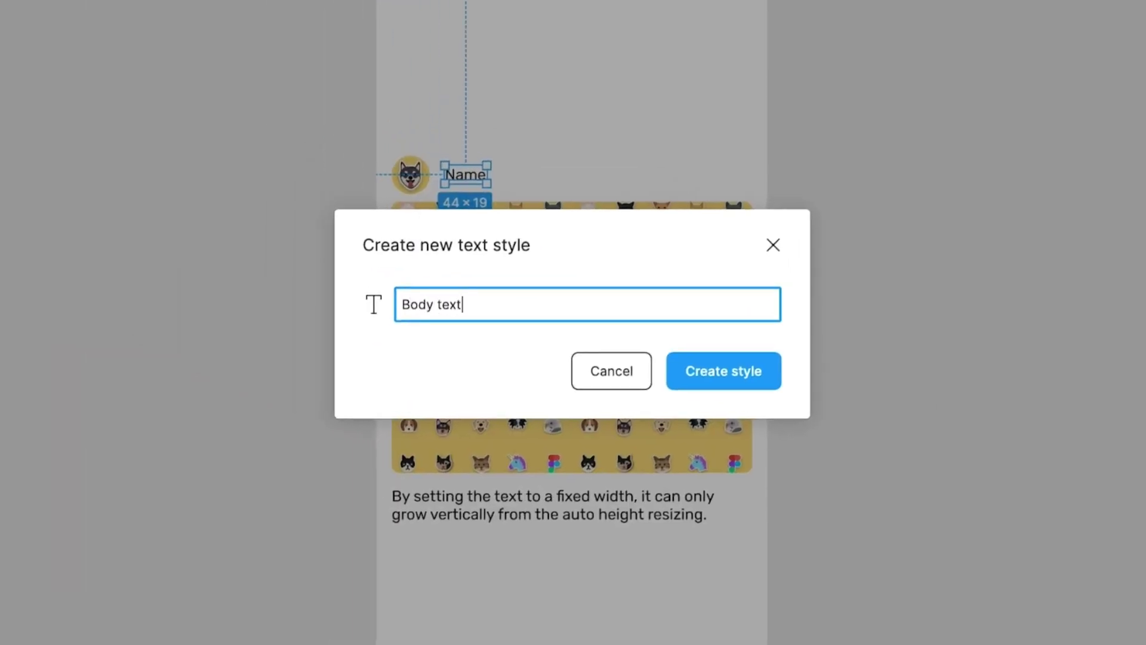
left_click(769, 375)
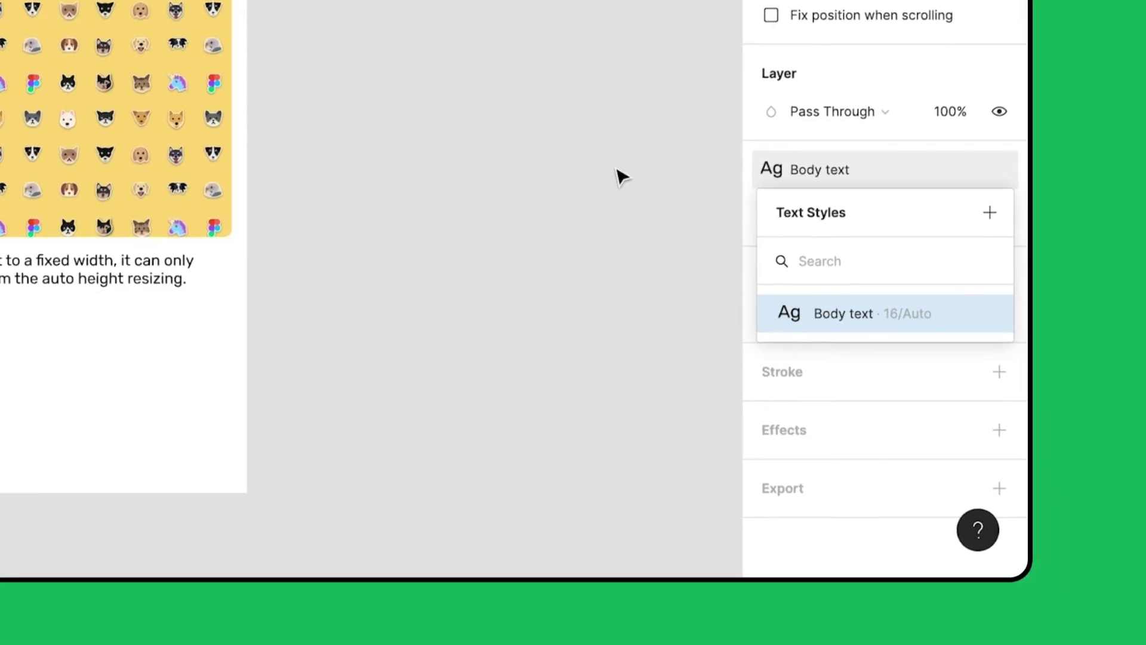
left_click(762, 169)
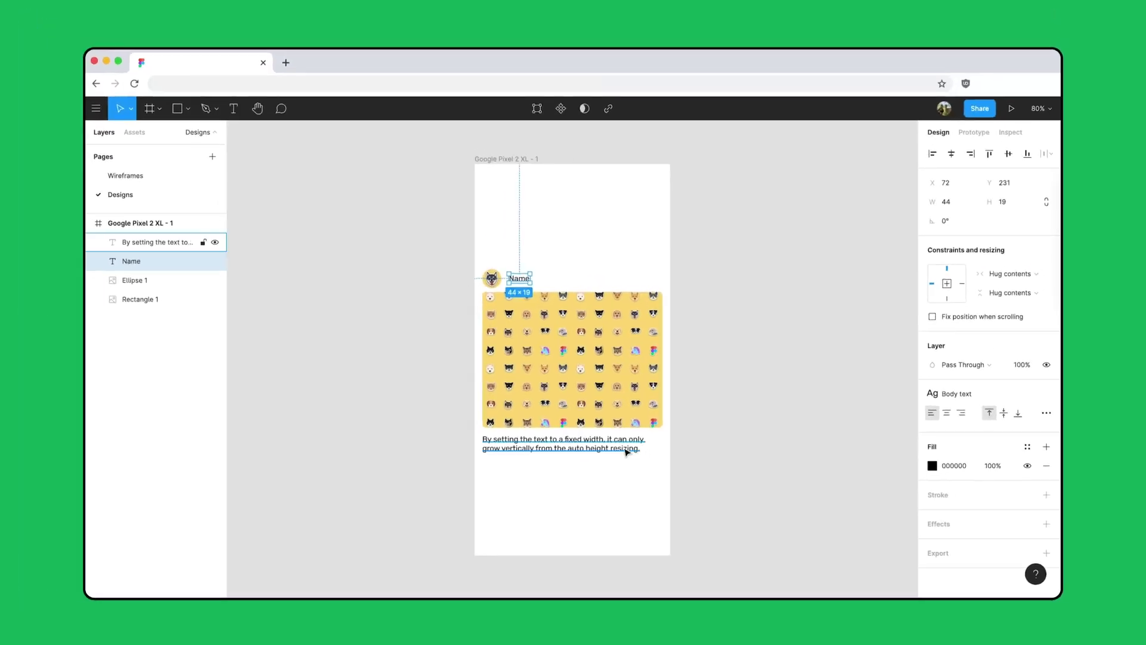
Apply the Body text style to the caption below the post image
left_click(625, 452)
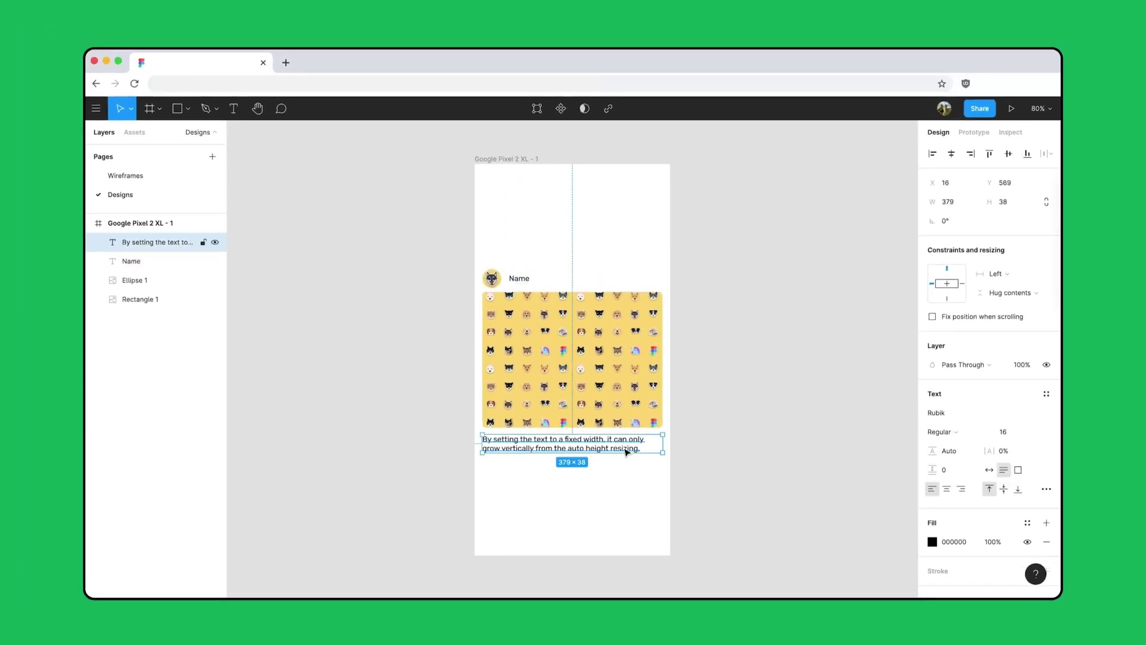
left_click(1046, 395)
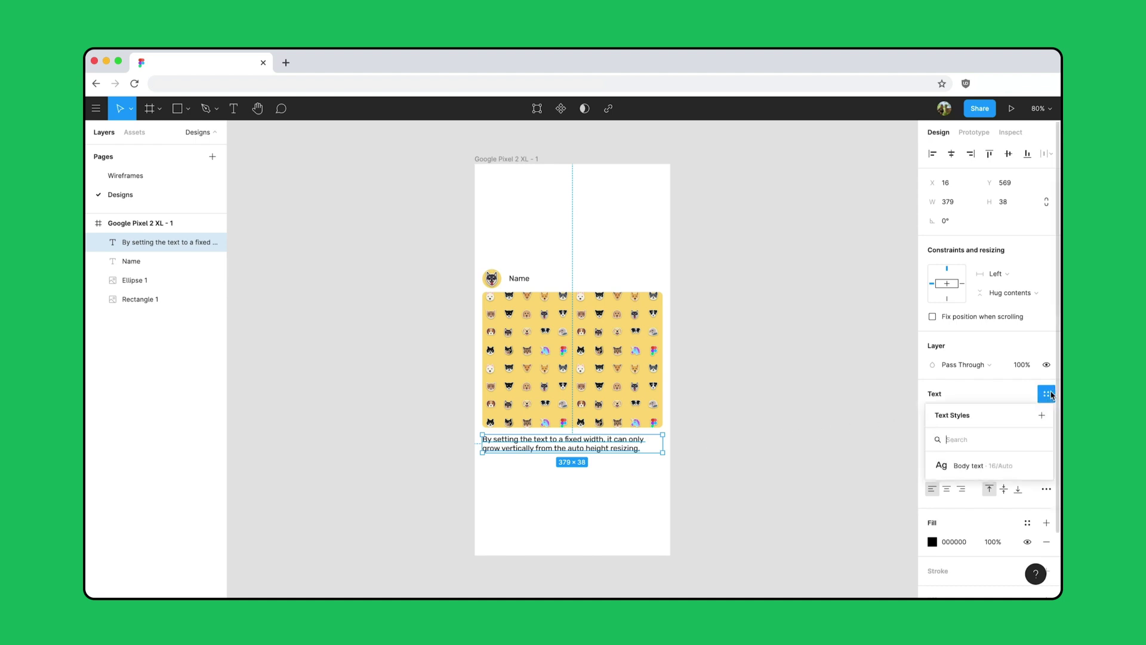
left_click(1018, 466)
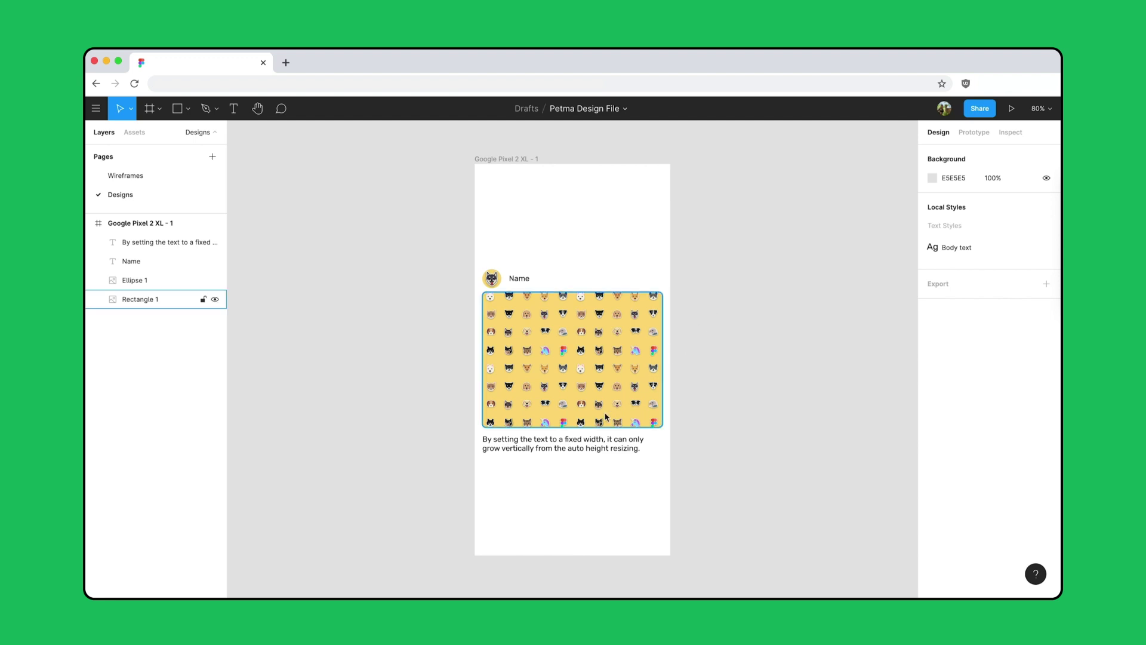
Set the fill of both the caption and the Name text to A8A8A8
left_click(576, 449)
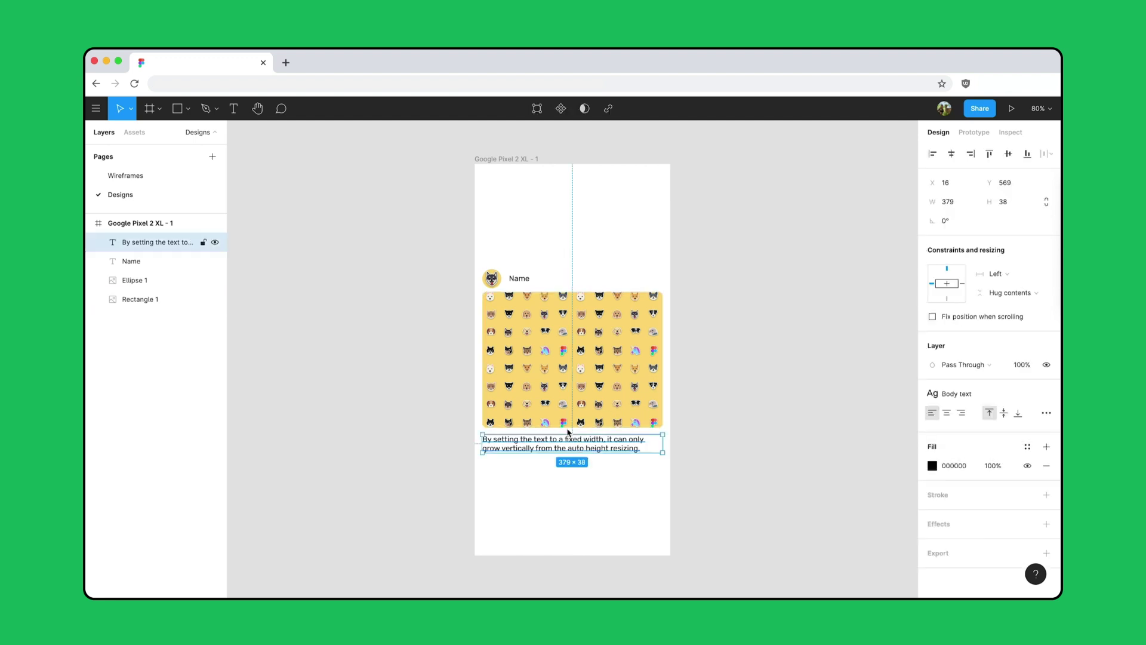
left_click(521, 281, "shift")
left_click(972, 520)
type("A8")
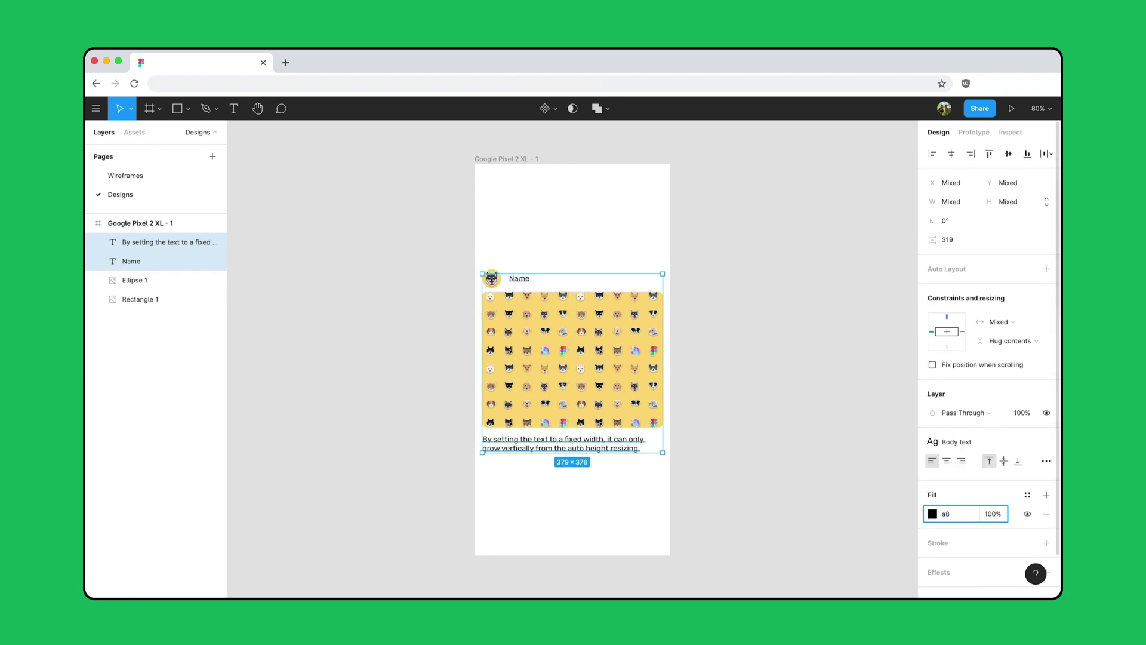
key("Return")
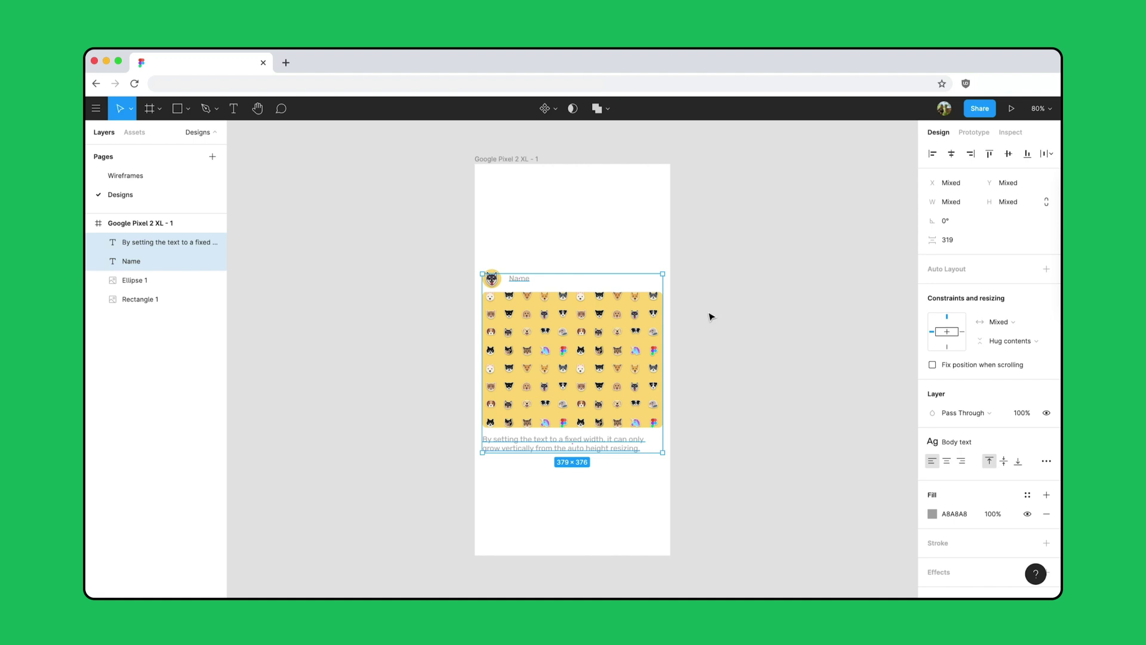
left_click(563, 261)
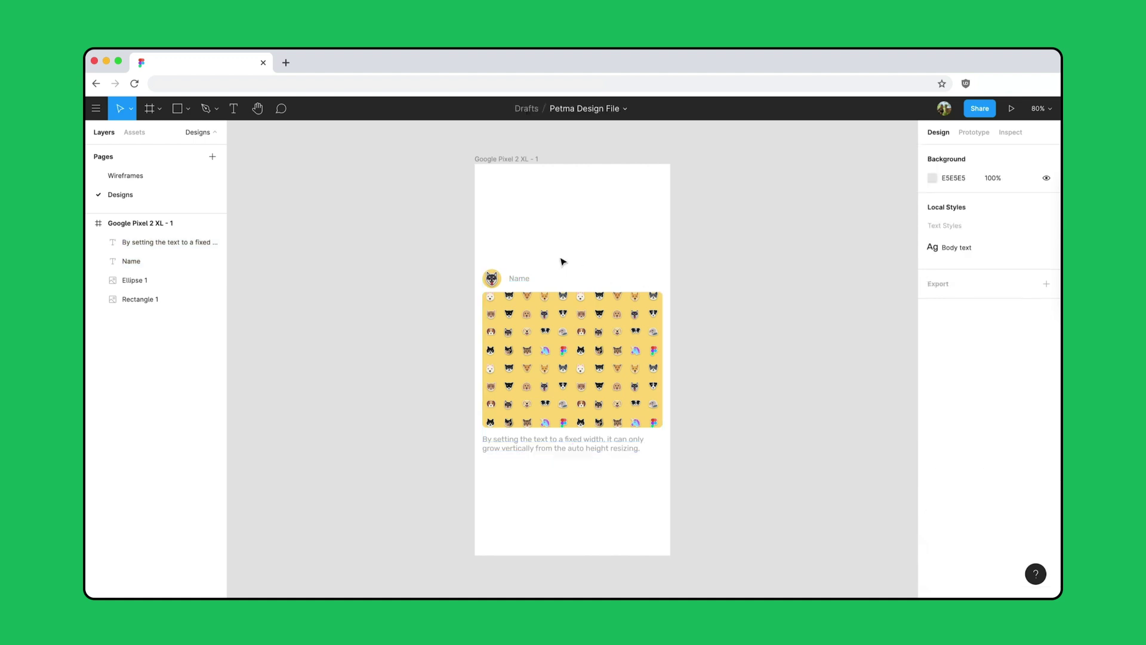
Check the Name text's colour contrast with the Stark plugin, and close the contrast checker
left_click(517, 278)
right_click(520, 280)
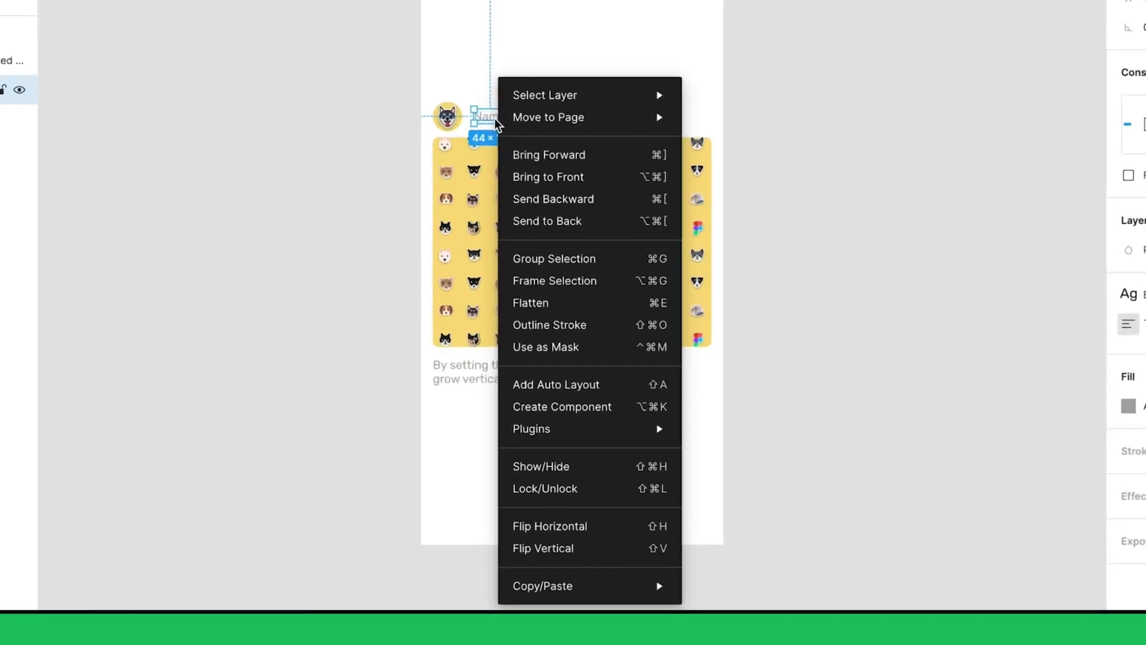
mouse_move(625, 432)
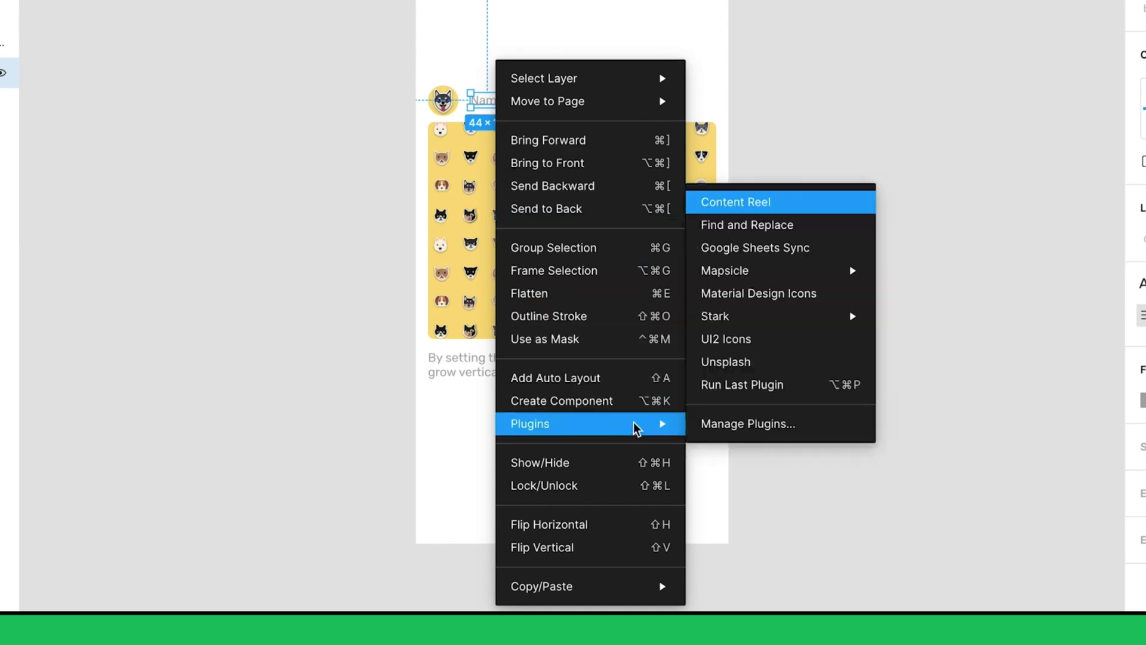
mouse_move(838, 323)
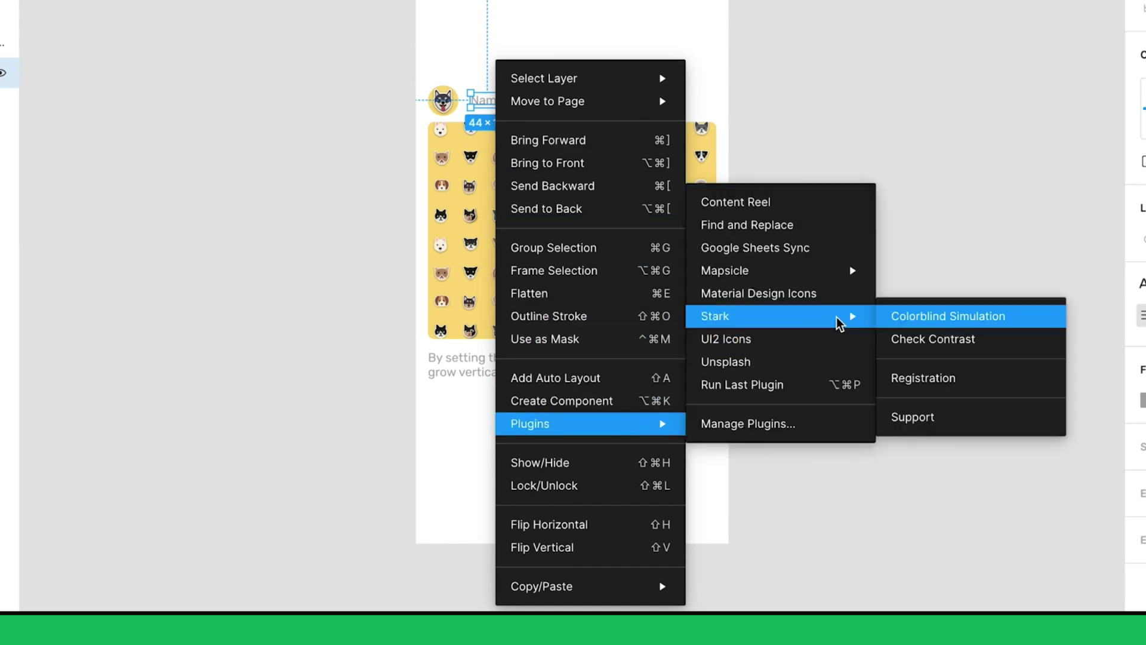
left_click(1013, 351)
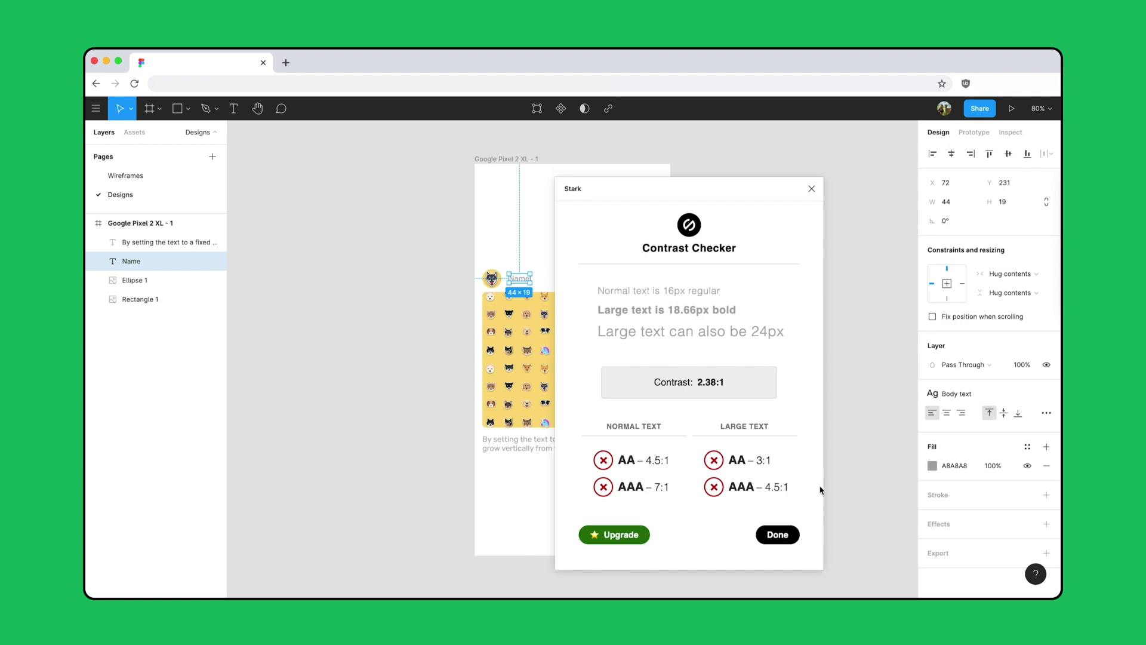
left_click(783, 540)
Set the fill of both the Name text and the caption to 1F132A
left_click(626, 450, "shift")
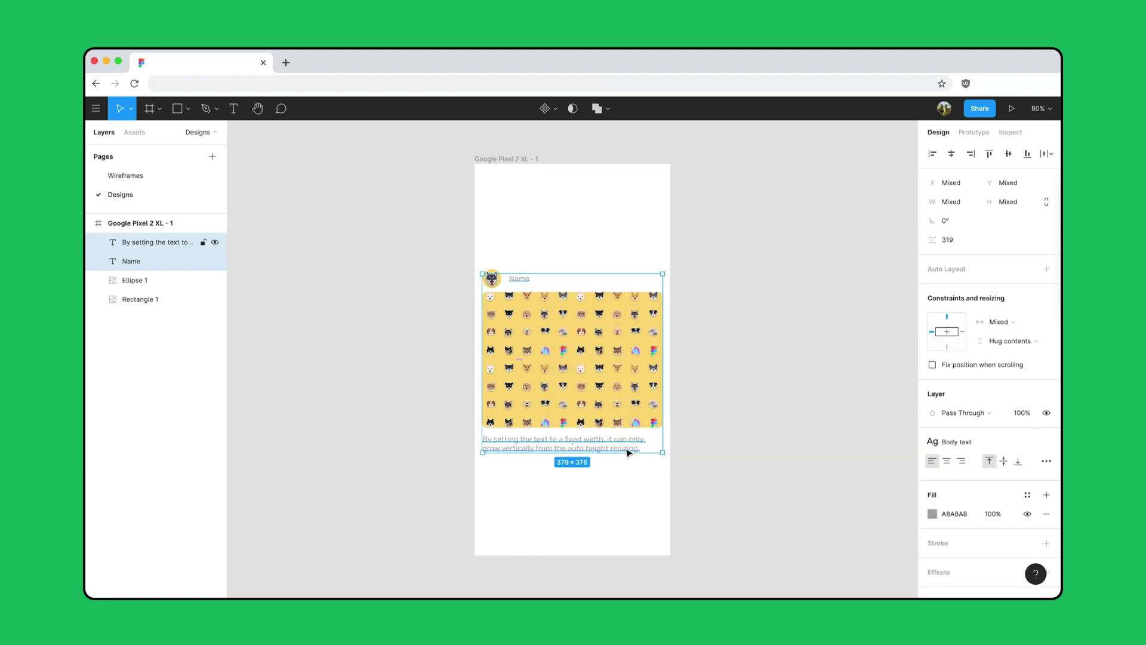
left_click(953, 515)
type("1F132A")
key("Return")
left_click(700, 294)
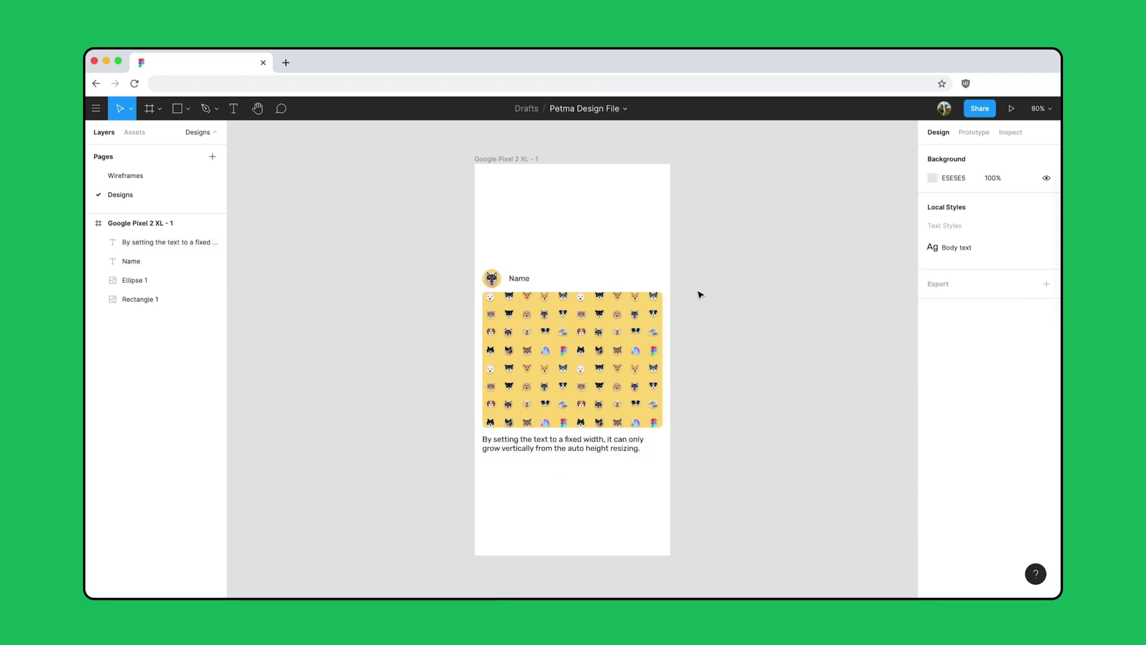
Rerun the Stark contrast check on the recoloured Name text and close the checker
left_click(530, 280)
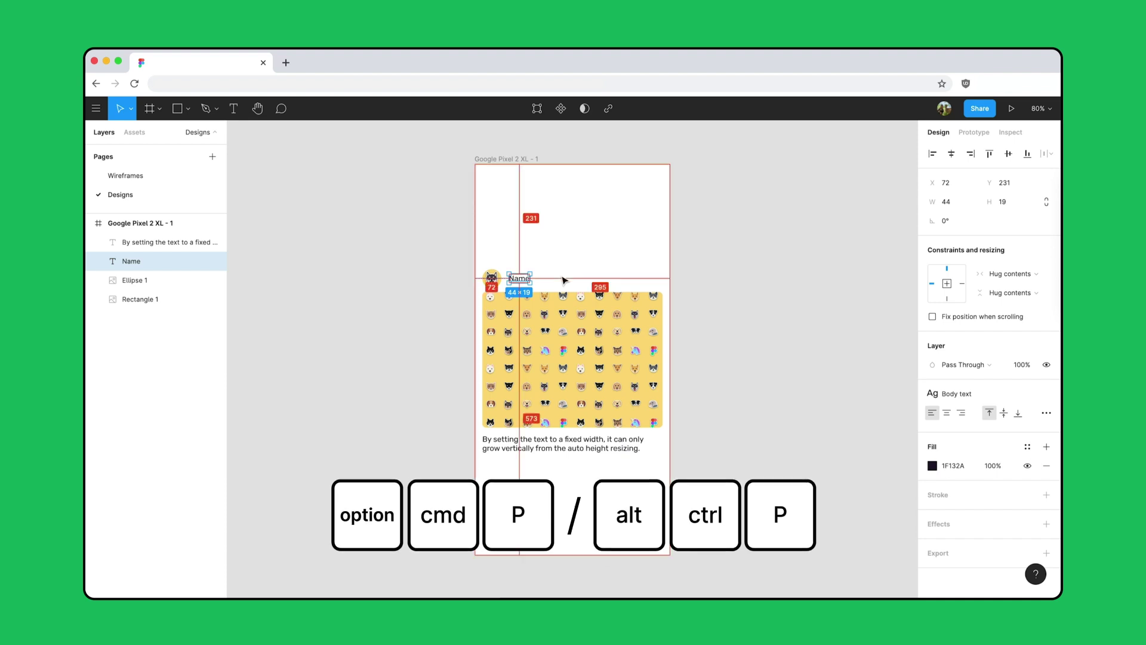
key("alt+super+p")
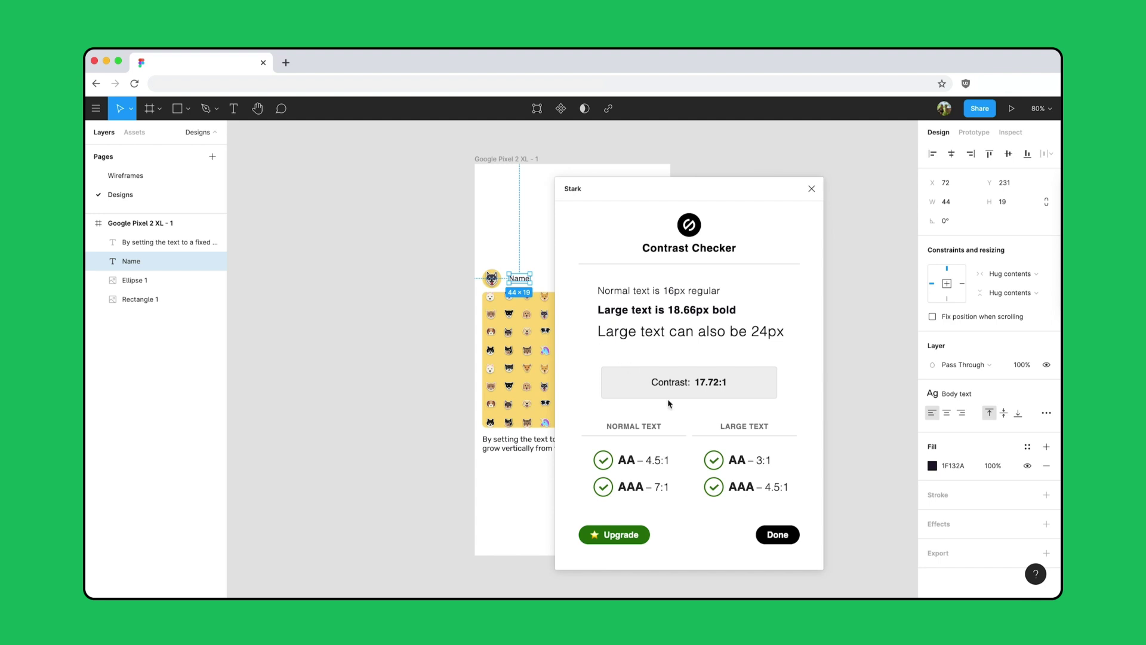
left_click(777, 535)
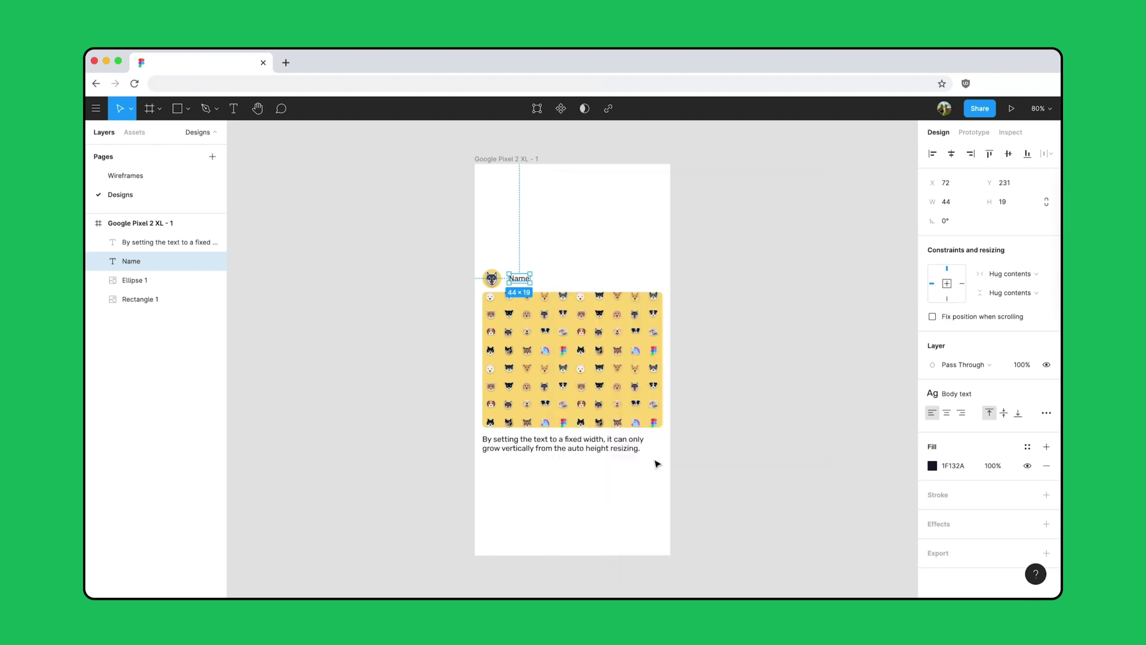
Save the shared fill of the Name text and the caption as a color style named "Dark Purple"
left_click(636, 446, "shift")
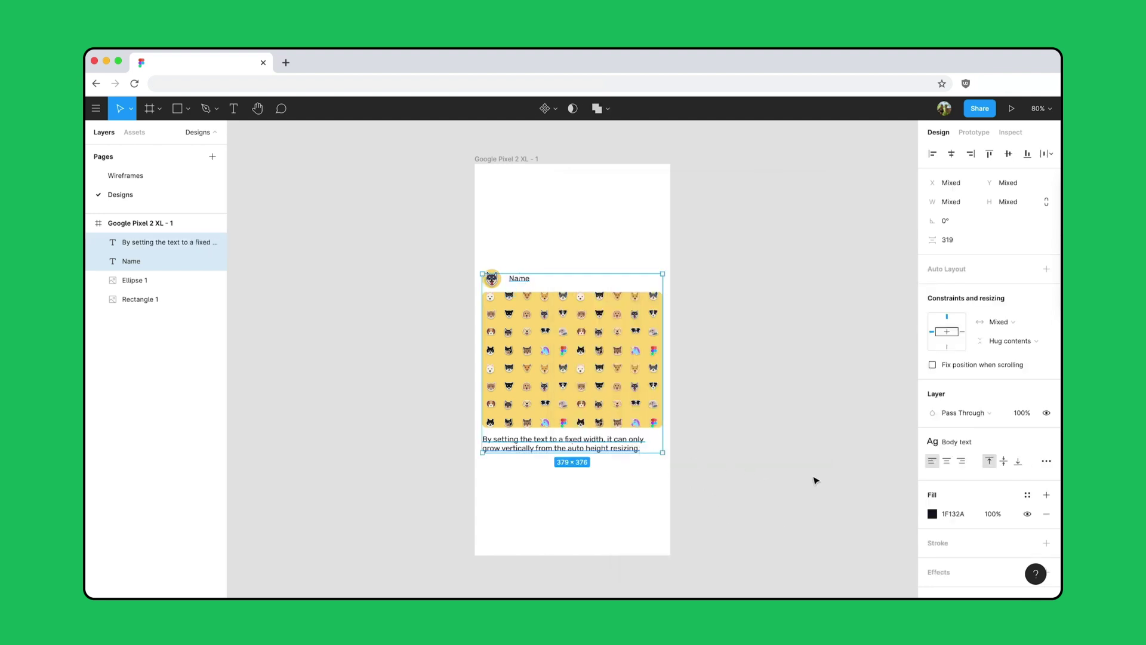
left_click(1028, 496)
left_click(1041, 512)
type("Dark Purple")
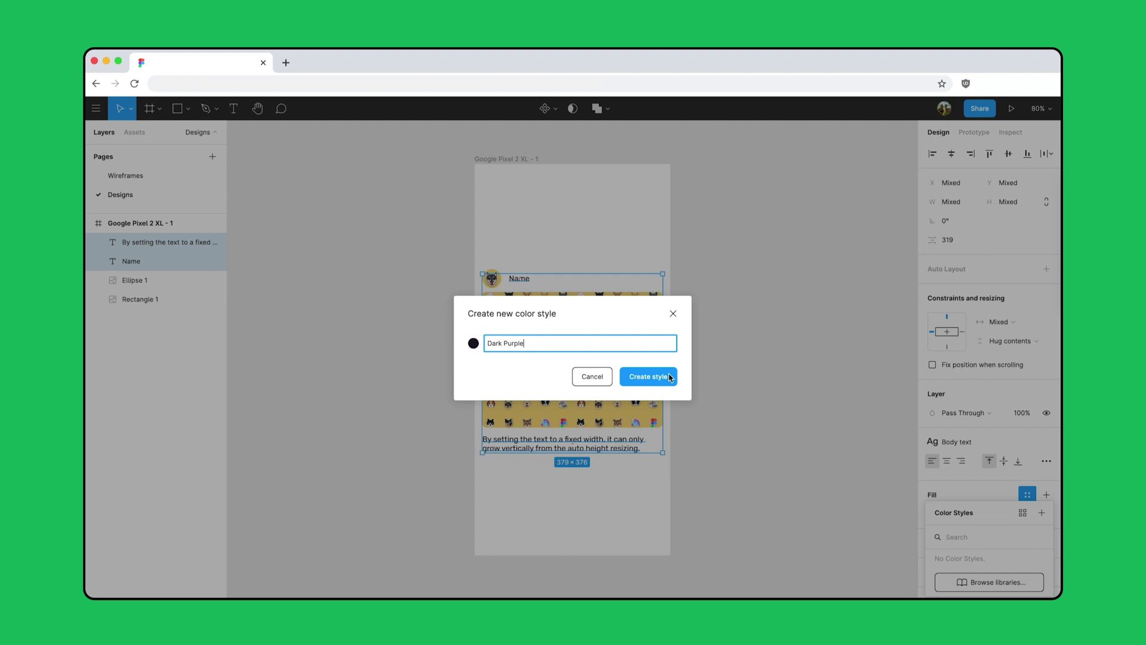
left_click(647, 376)
left_click(774, 435)
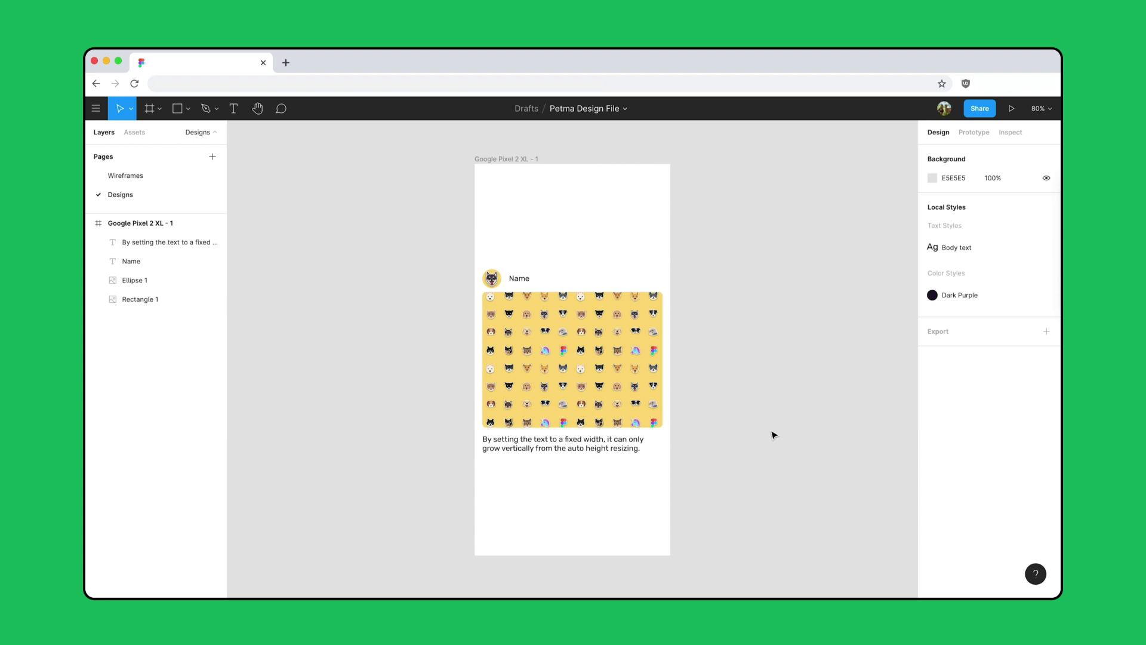
Set the font size of the Body text style to 18
mouse_move(1042, 249)
left_click(1046, 249)
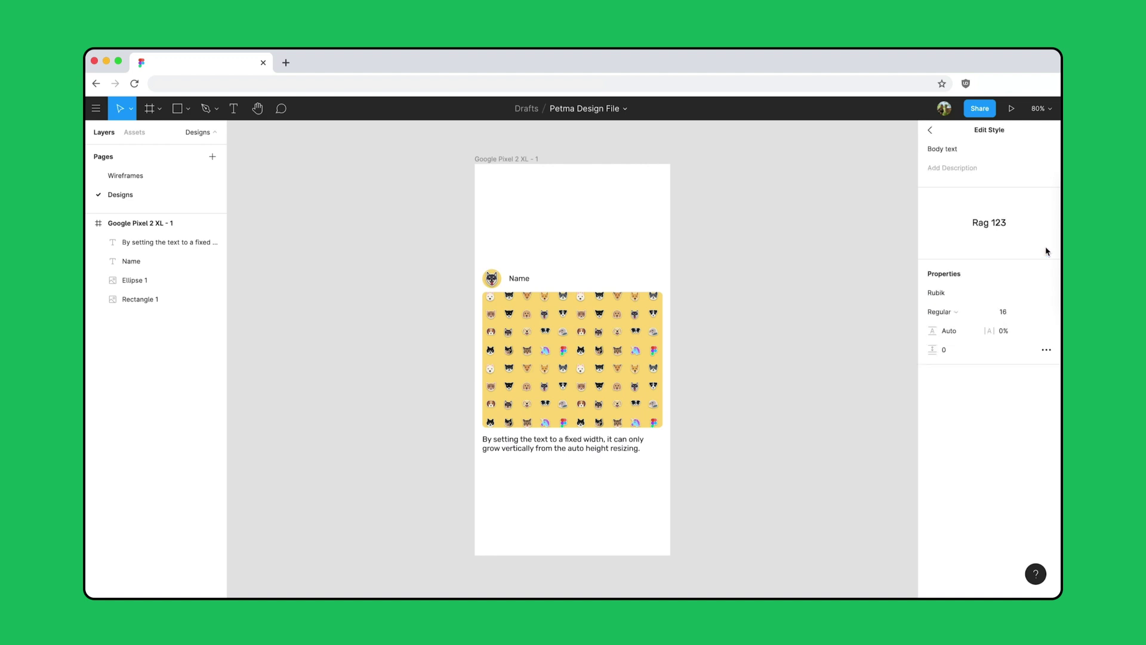
left_click(1018, 313)
type("18")
key("Return")
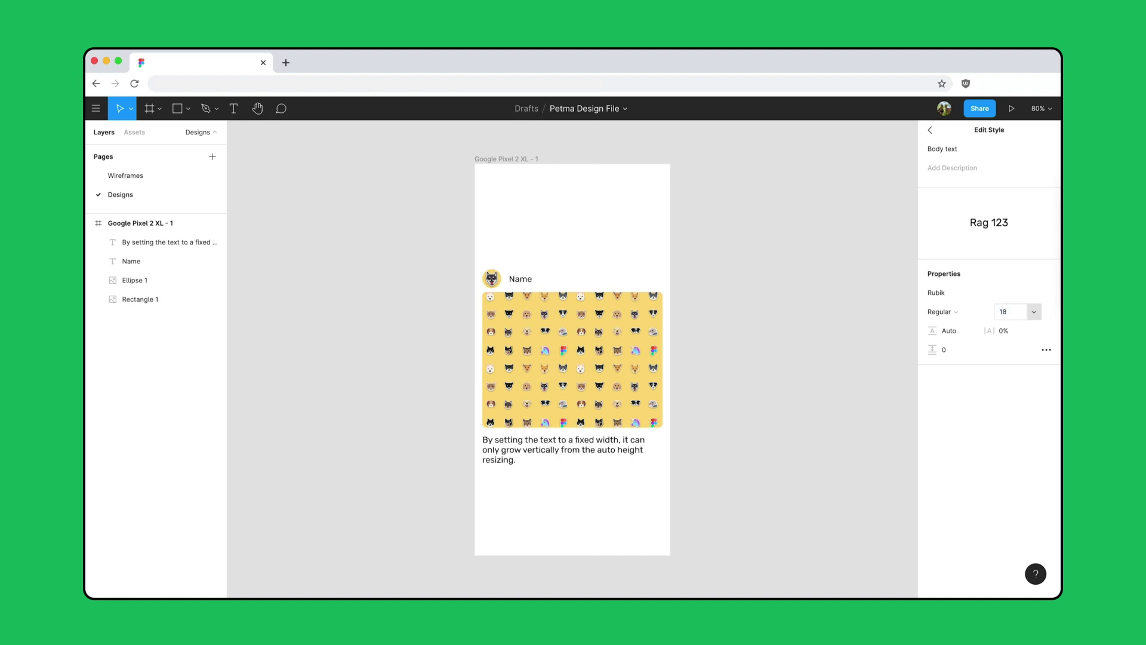
left_click(833, 370)
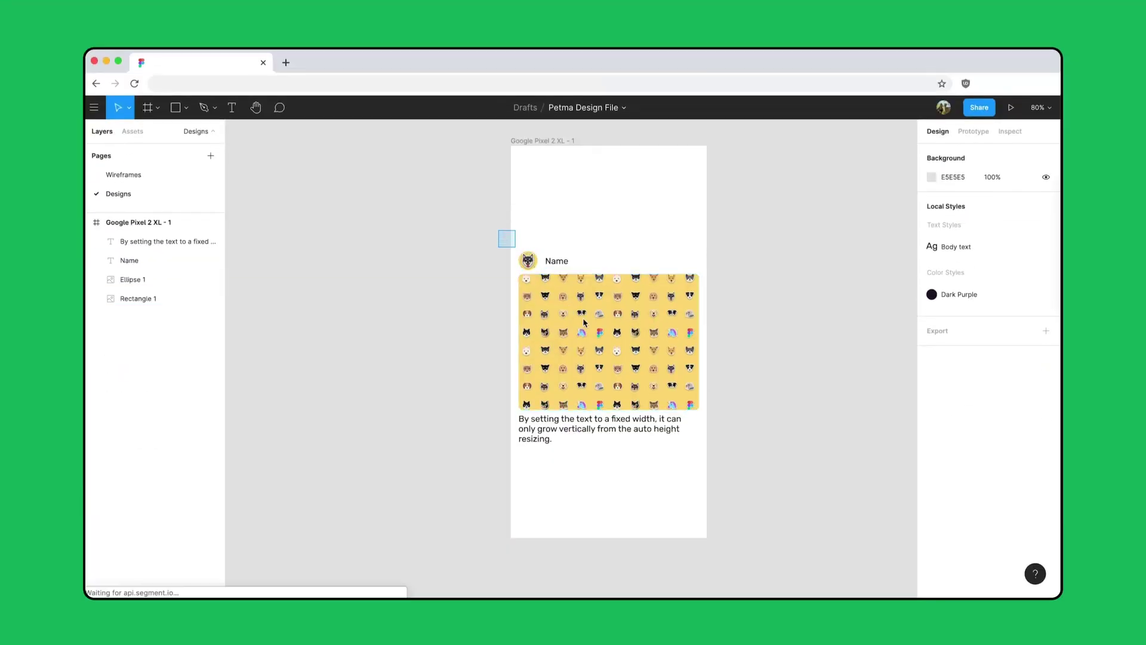
Try to apply one auto layout to the avatar, name, image and caption together, and undo it
left_click_drag(584, 322, 726, 467)
key("shift+a")
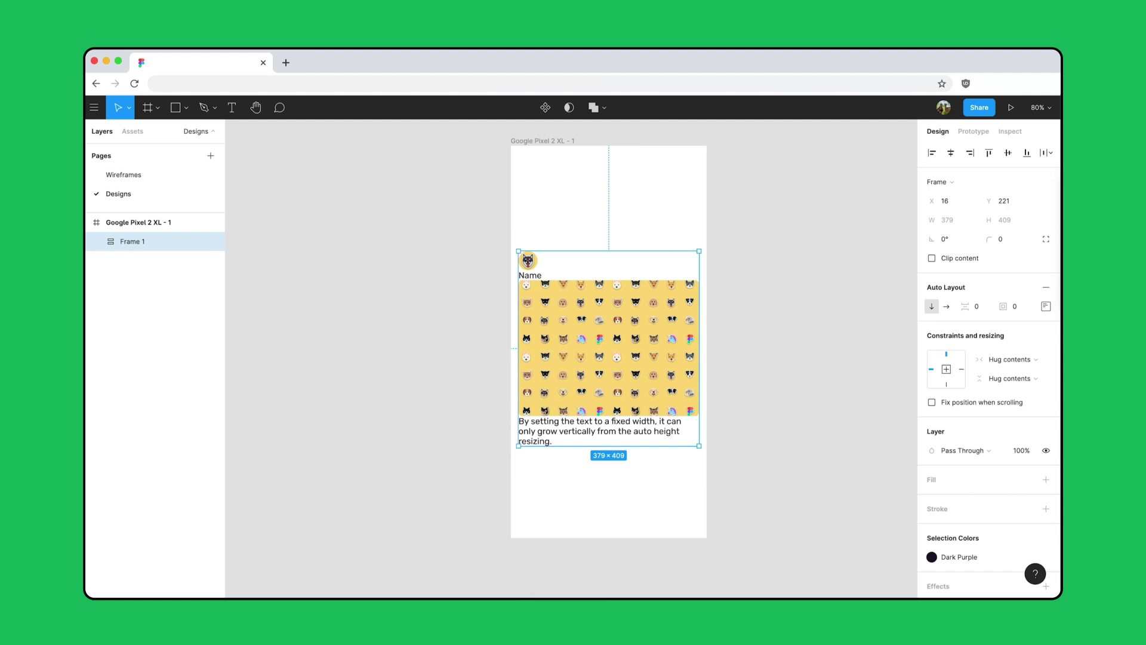
key("super+z")
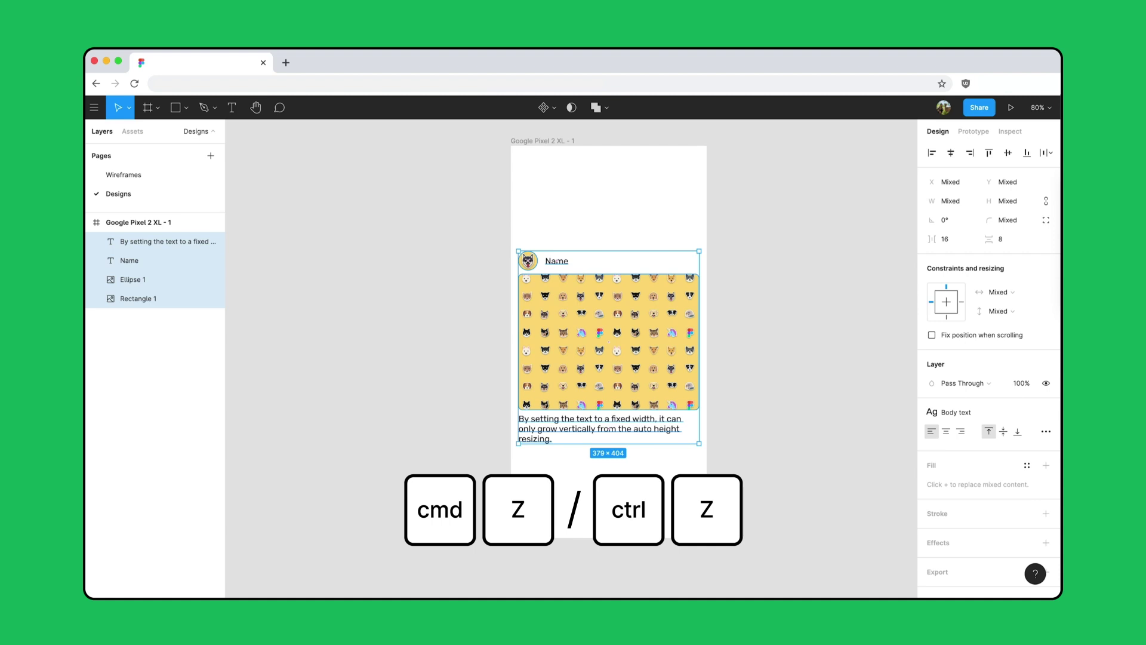
left_click(735, 280)
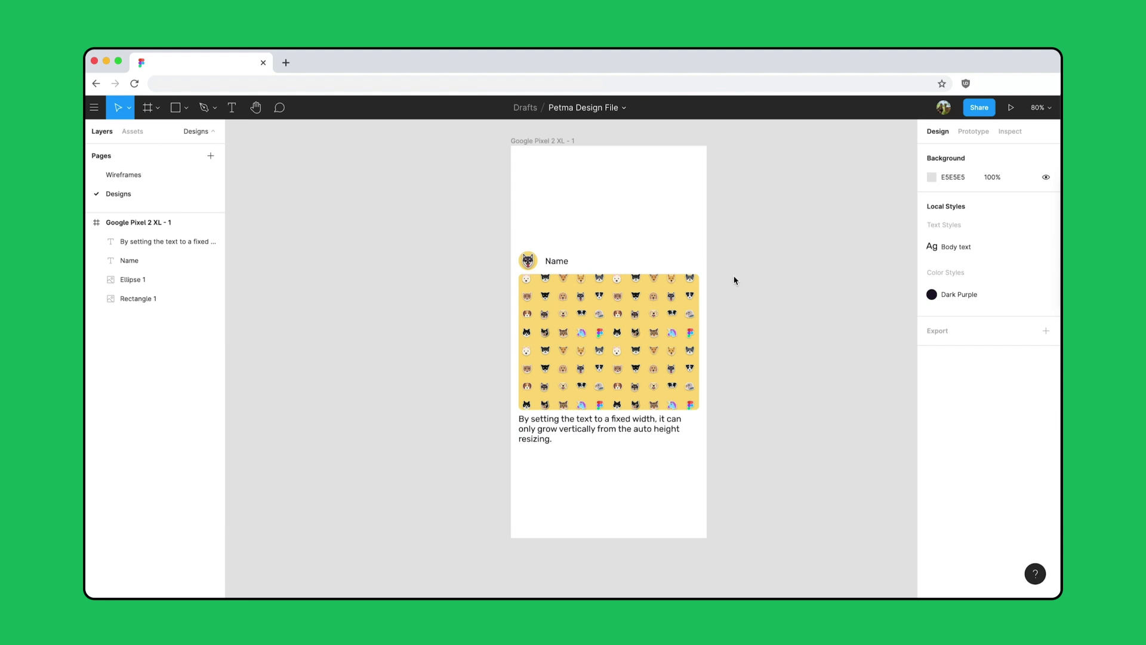
Wrap the avatar and Name text in a horizontal auto layout, and change the name to "Dogs of Figma"
left_click_drag(515, 241, 576, 273)
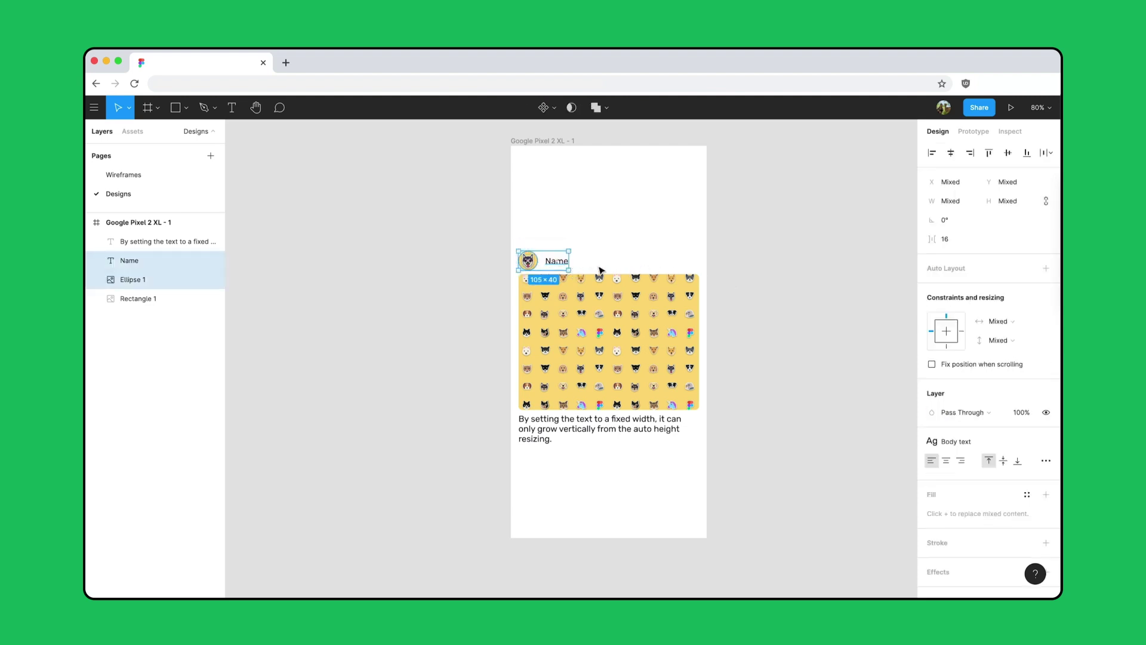
key("shift+a")
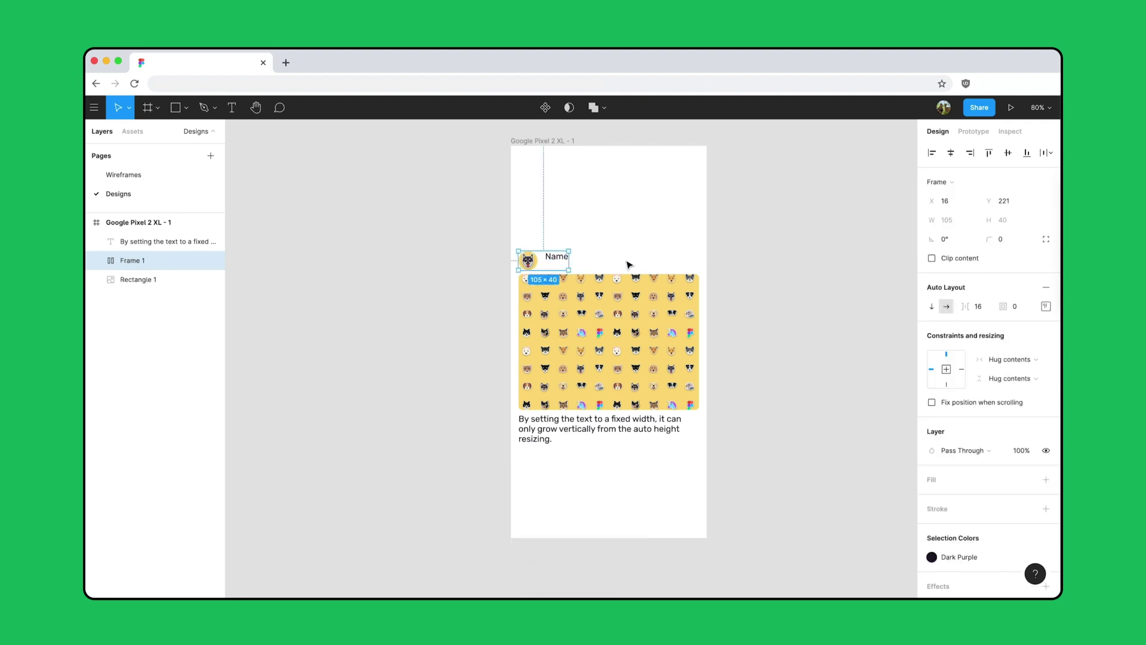
double_click(557, 256)
type("Dogs of")
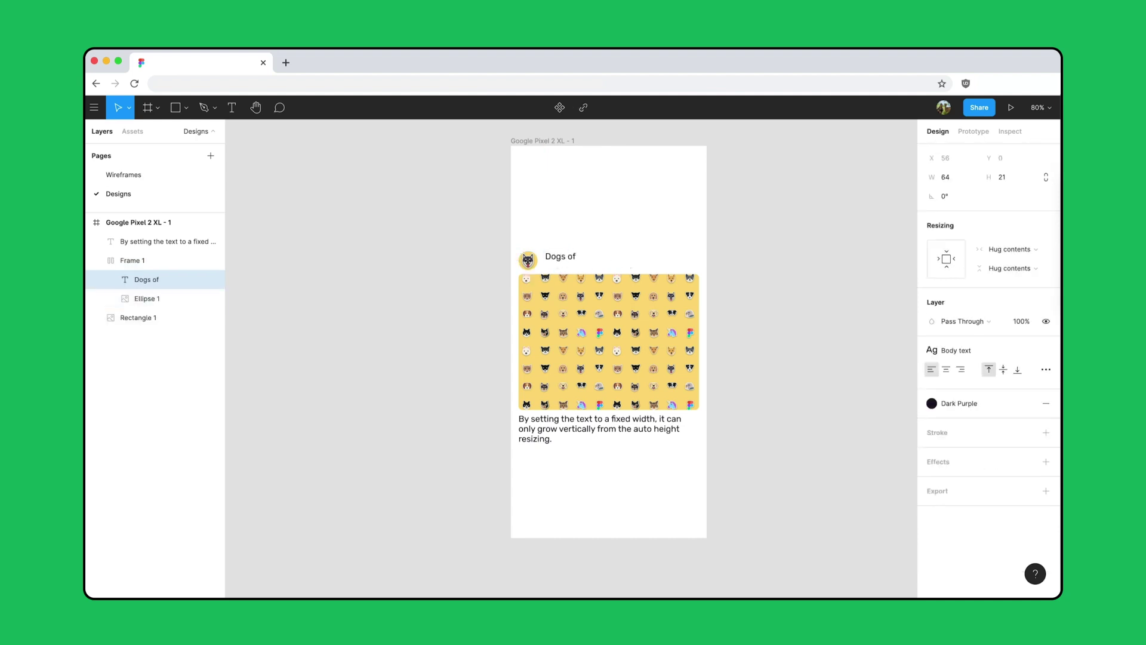
type(" Figma")
key("Escape")
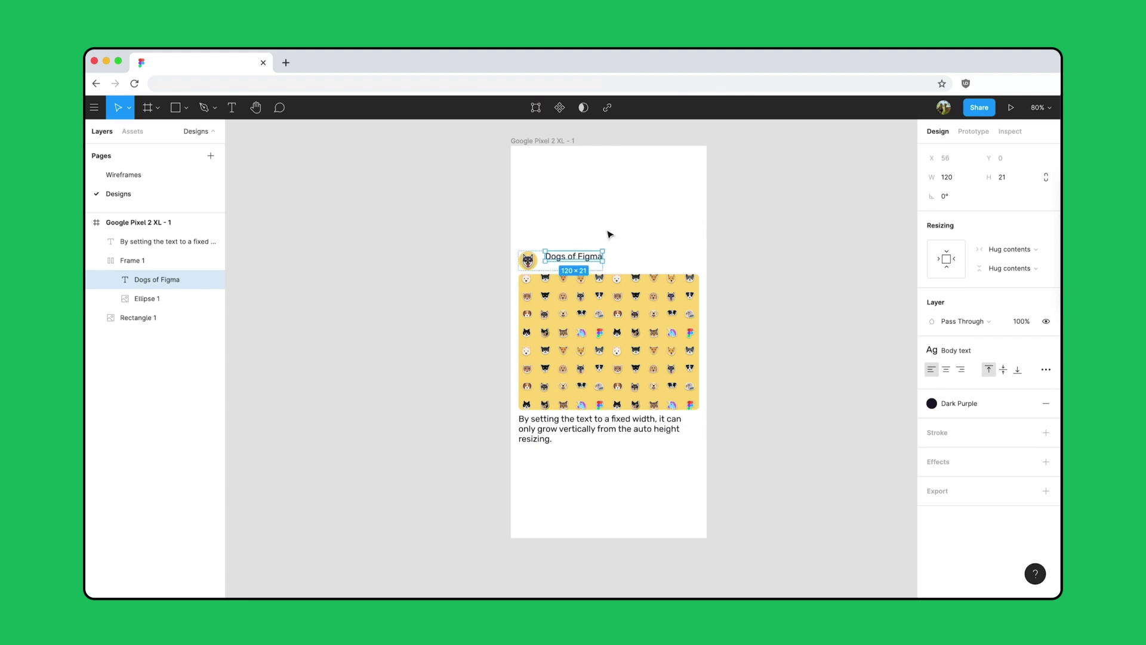
Set the auto layout alignment of the avatar-and-name frame to left, vertically centred
key("Escape")
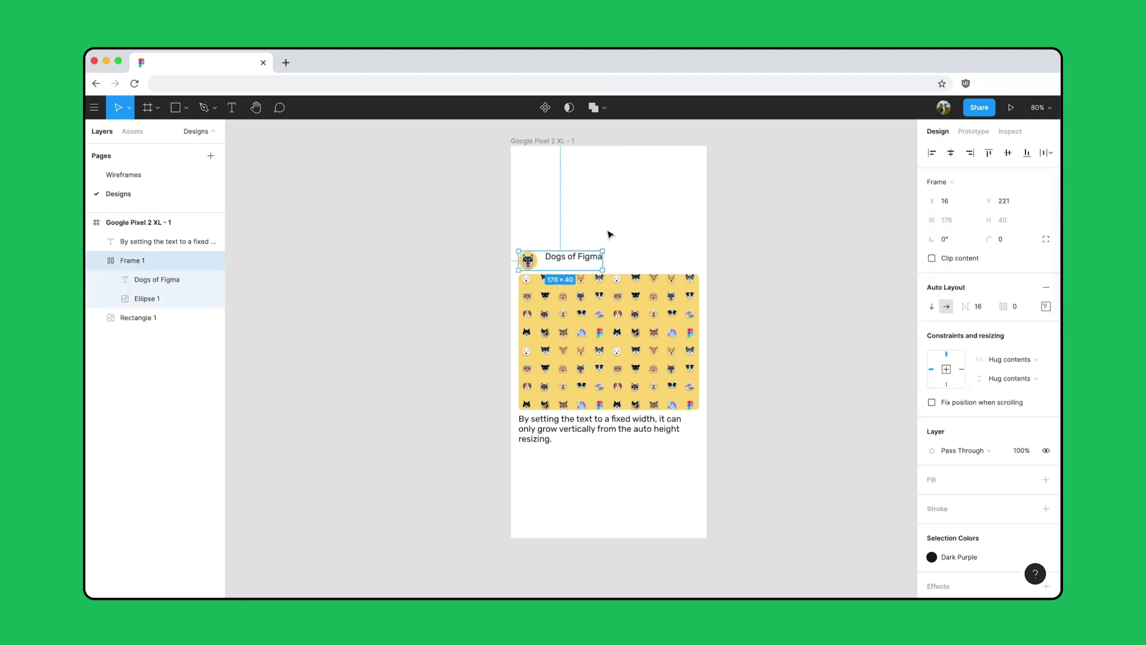
left_click(1044, 306)
left_click(994, 358)
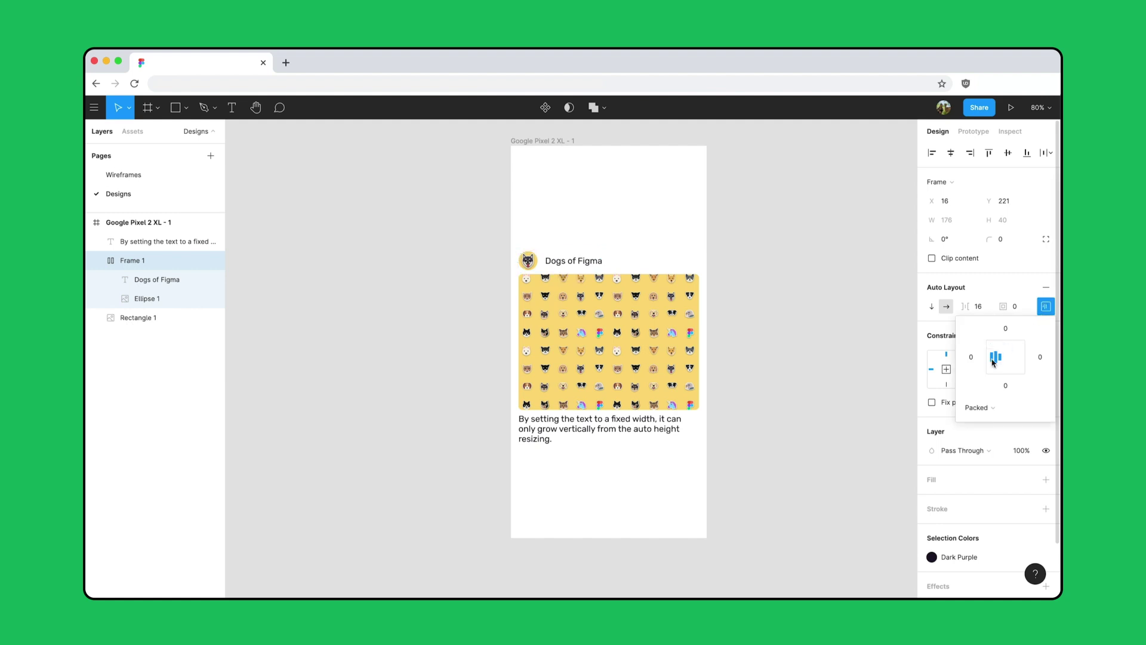
left_click(686, 237)
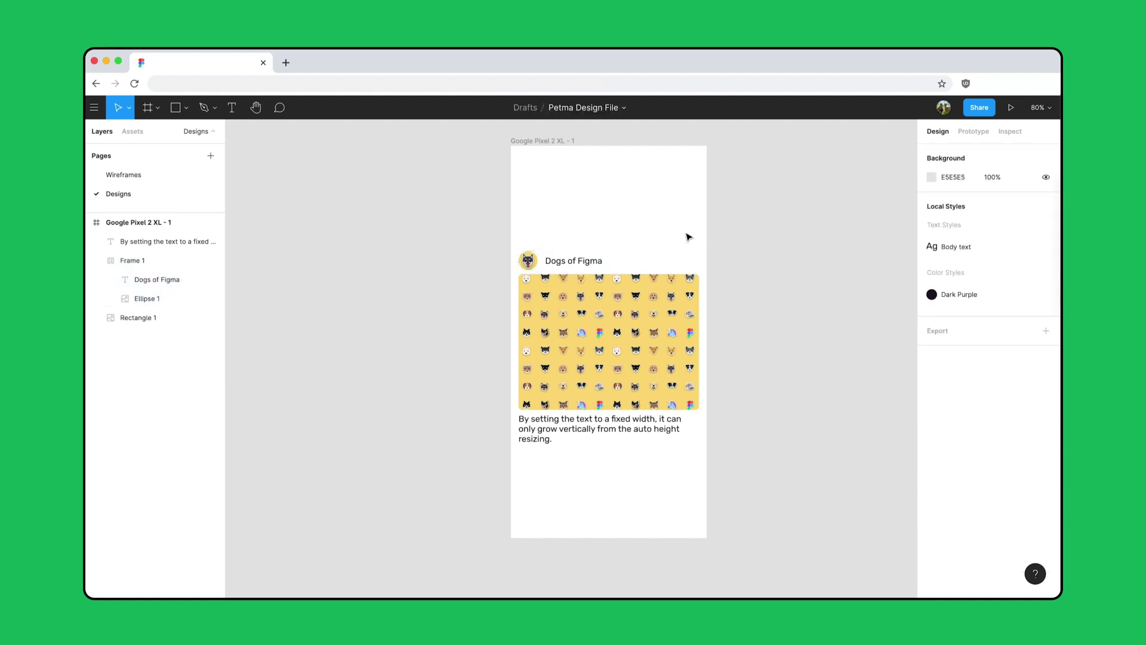
Rename the avatar-and-name auto layout frame as "Author Info"
left_click(594, 262)
double_click(144, 261)
type("Author Info")
key("Return")
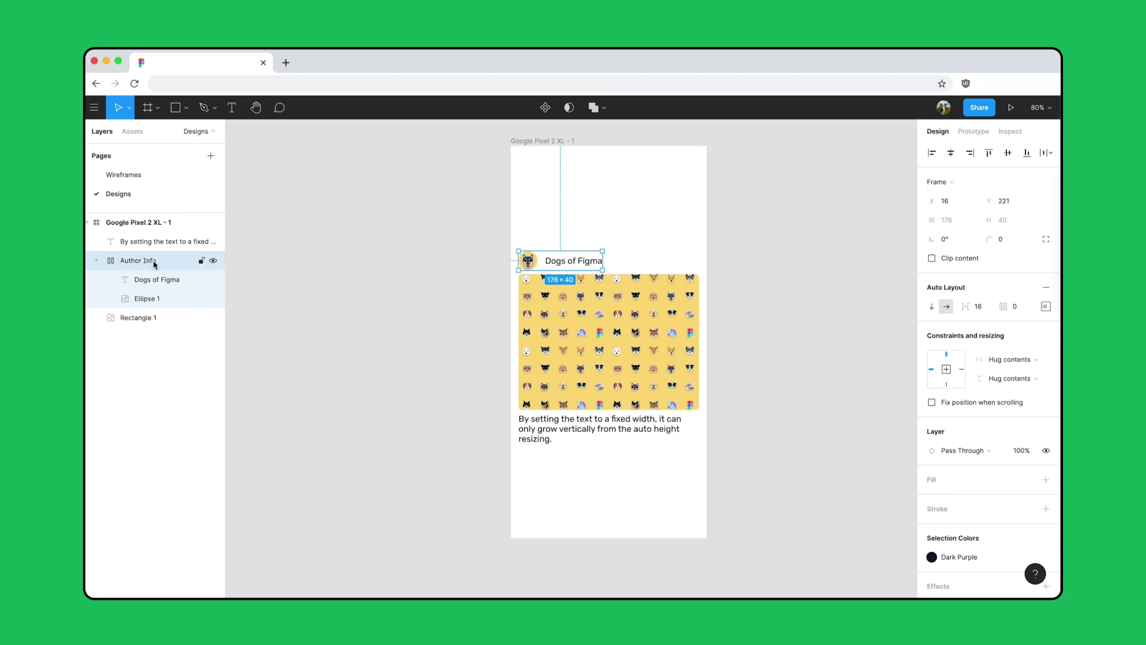
Wrap the Author Info frame, the image and the caption together in an auto layout frame
left_click(495, 231)
left_click_drag(495, 231, 723, 469)
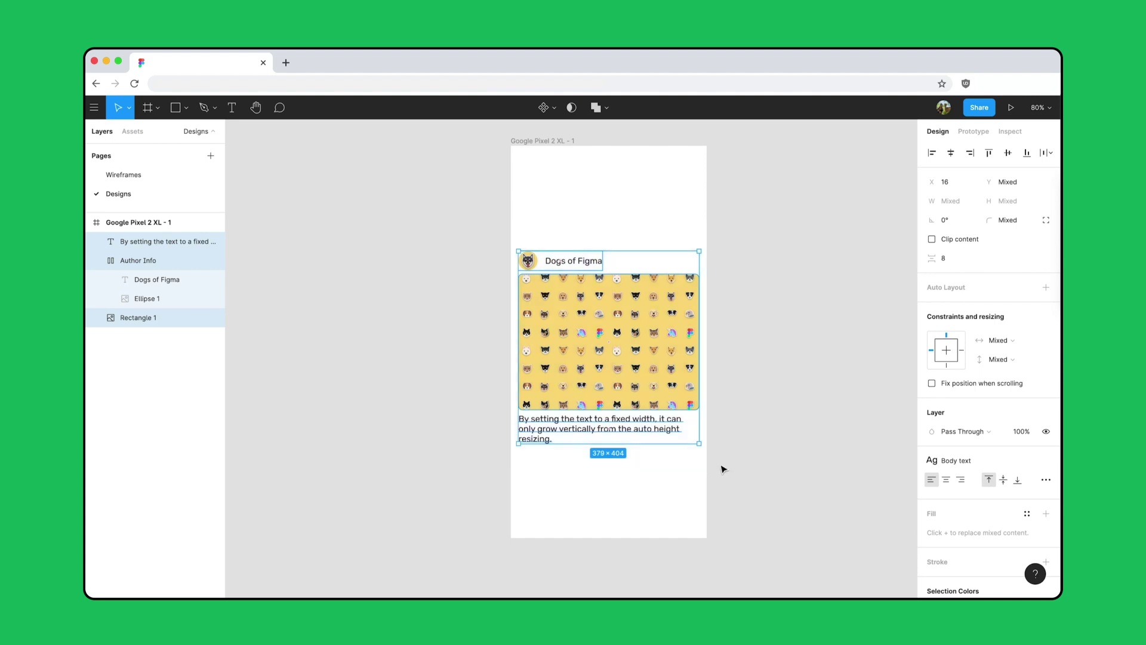
key("shift+a")
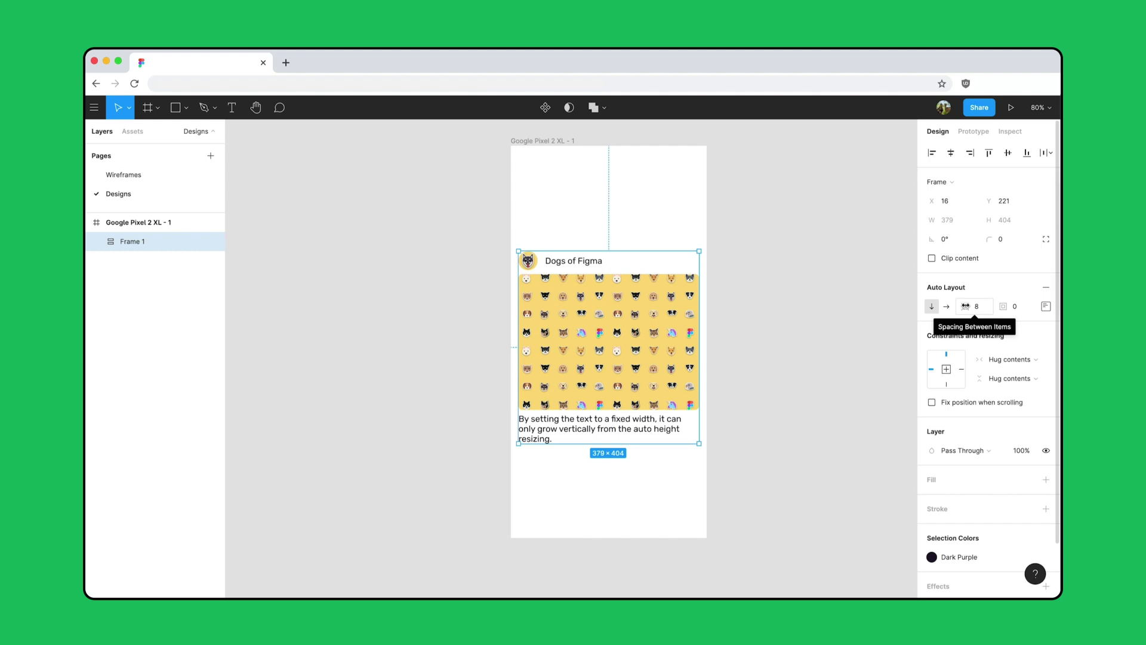
Try Hug contents for the caption's horizontal resizing, and set it to Fill container
double_click(661, 436)
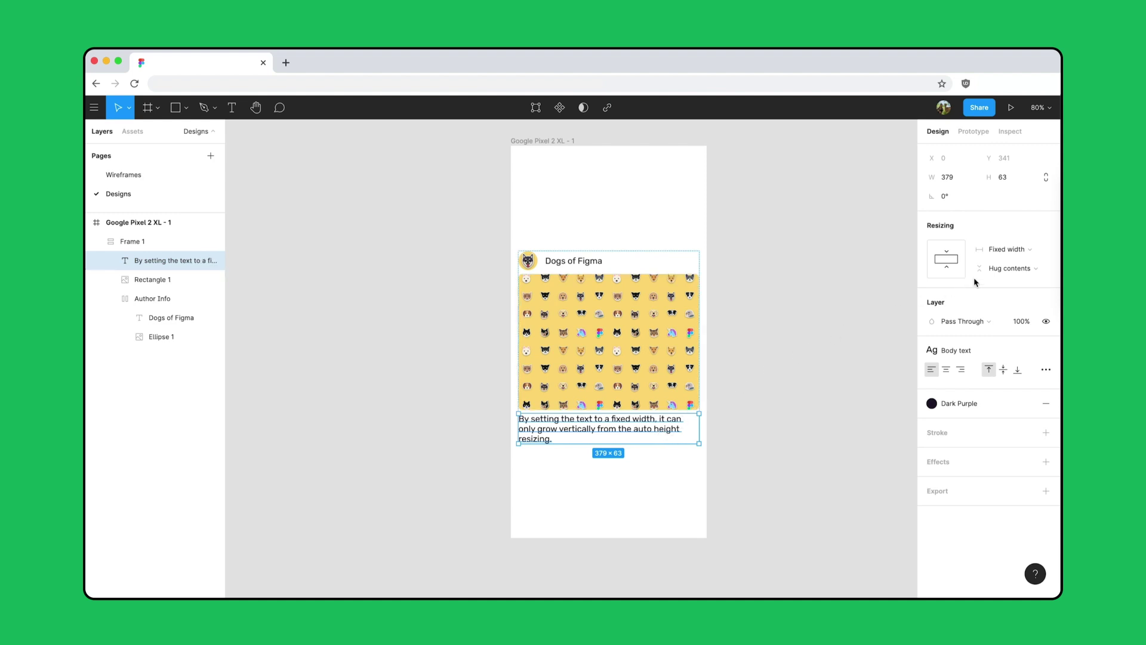
left_click(1037, 253)
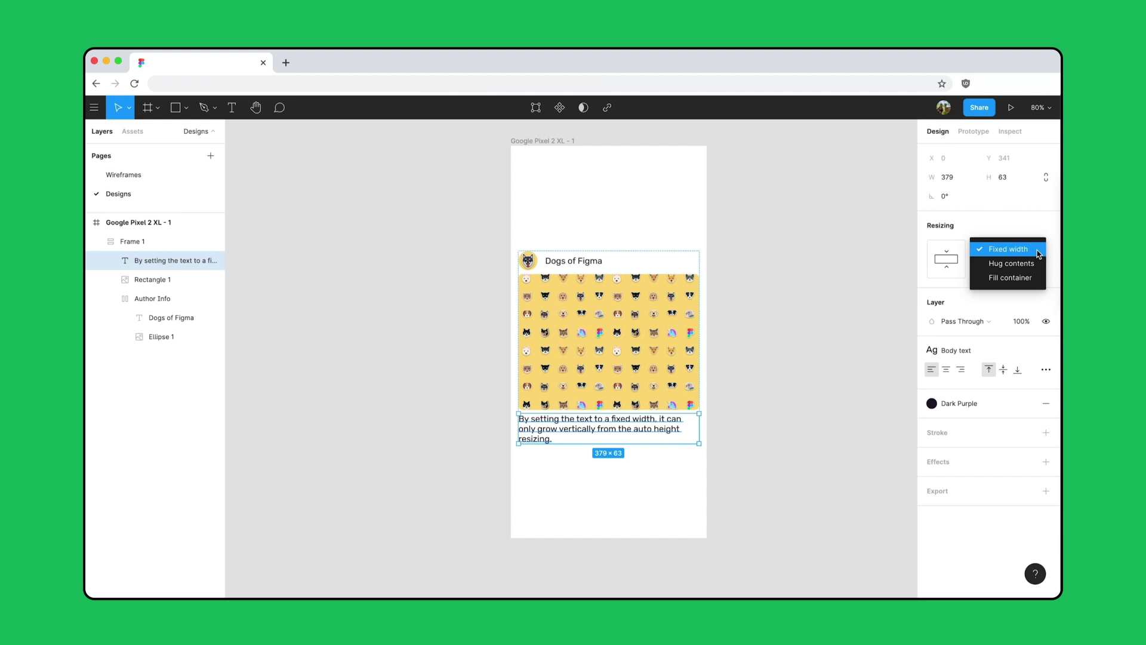
left_click(1039, 270)
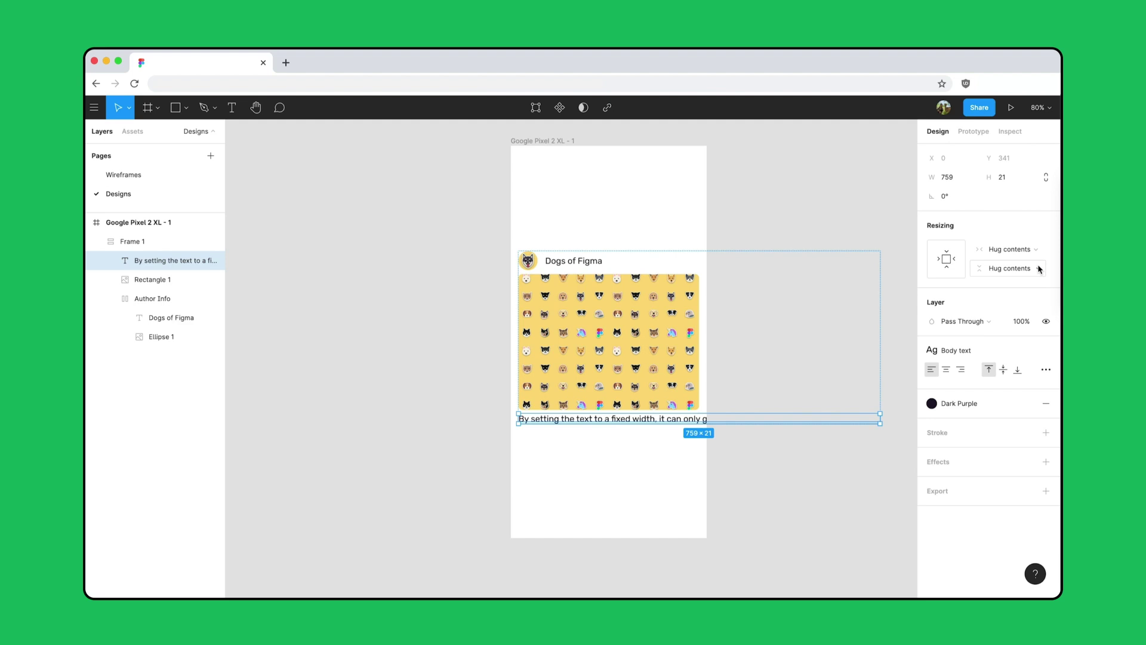
left_click(1038, 250)
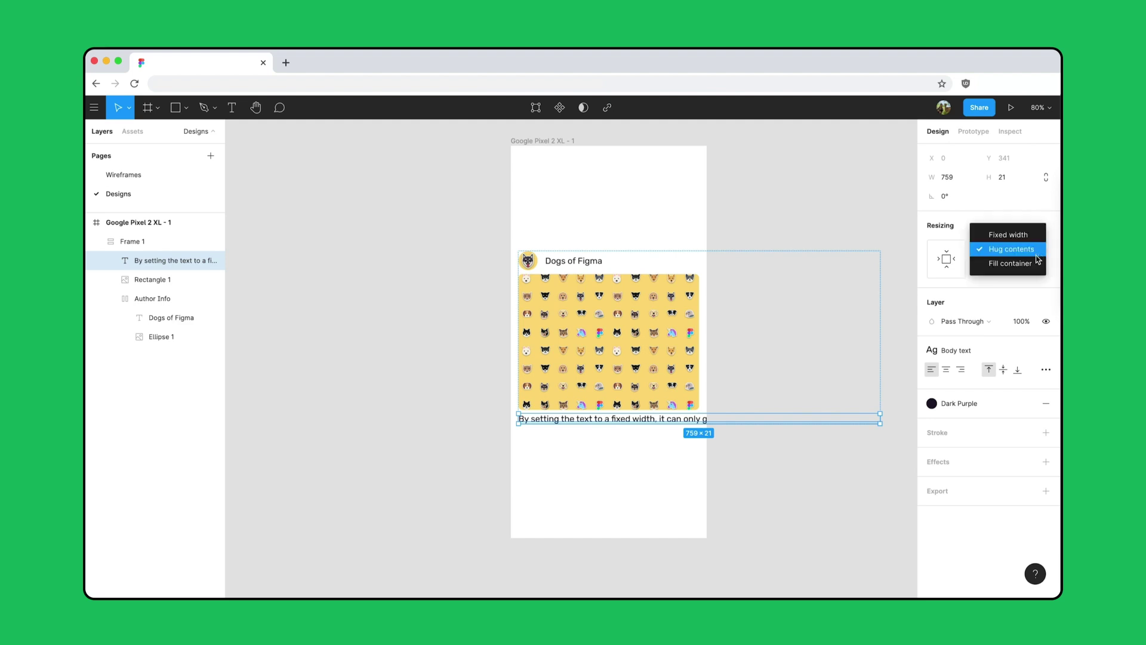
left_click(1035, 270)
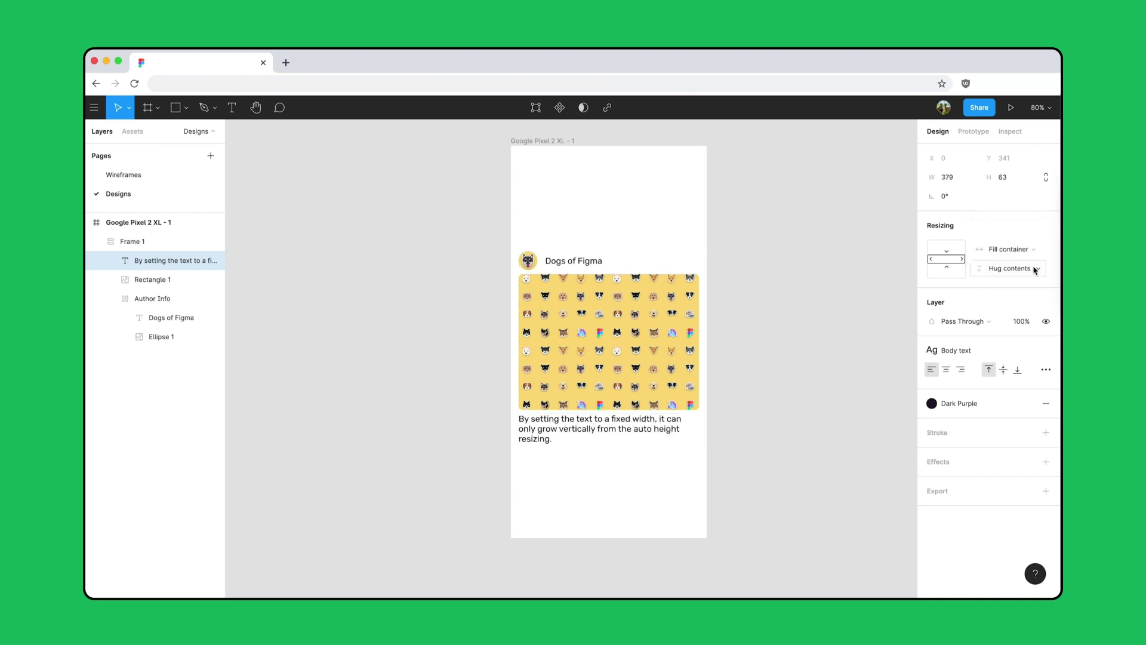
left_click(764, 433)
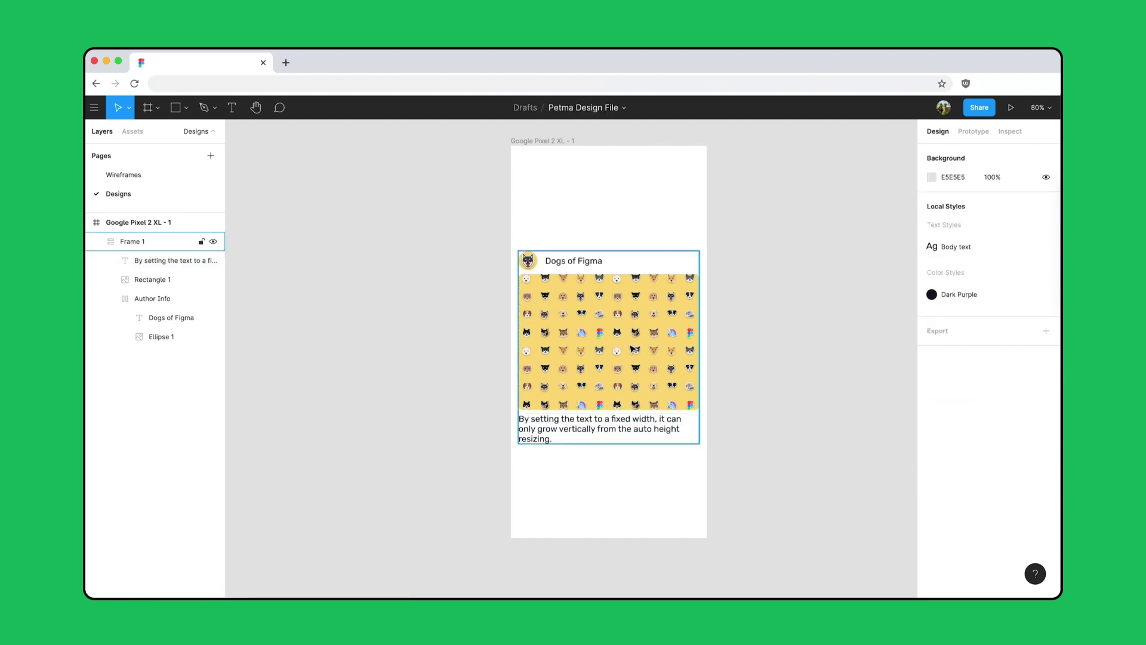
Set the post frame's auto layout padding to 16 and centre it horizontally in the phone frame
left_click(156, 241)
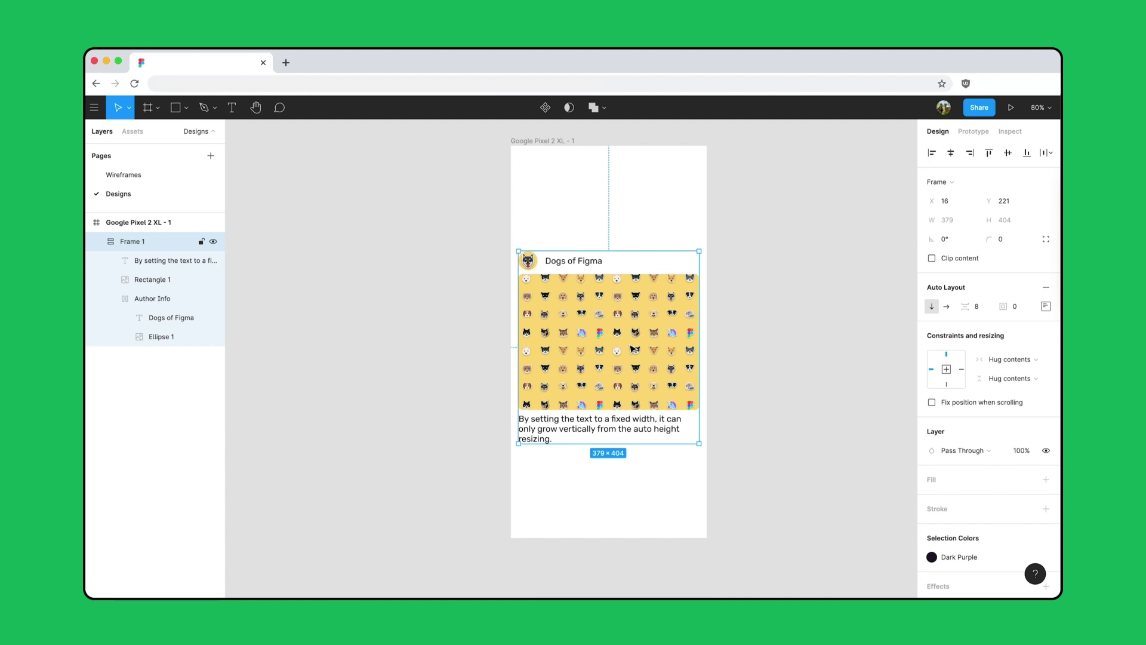
left_click(1020, 308)
type("6")
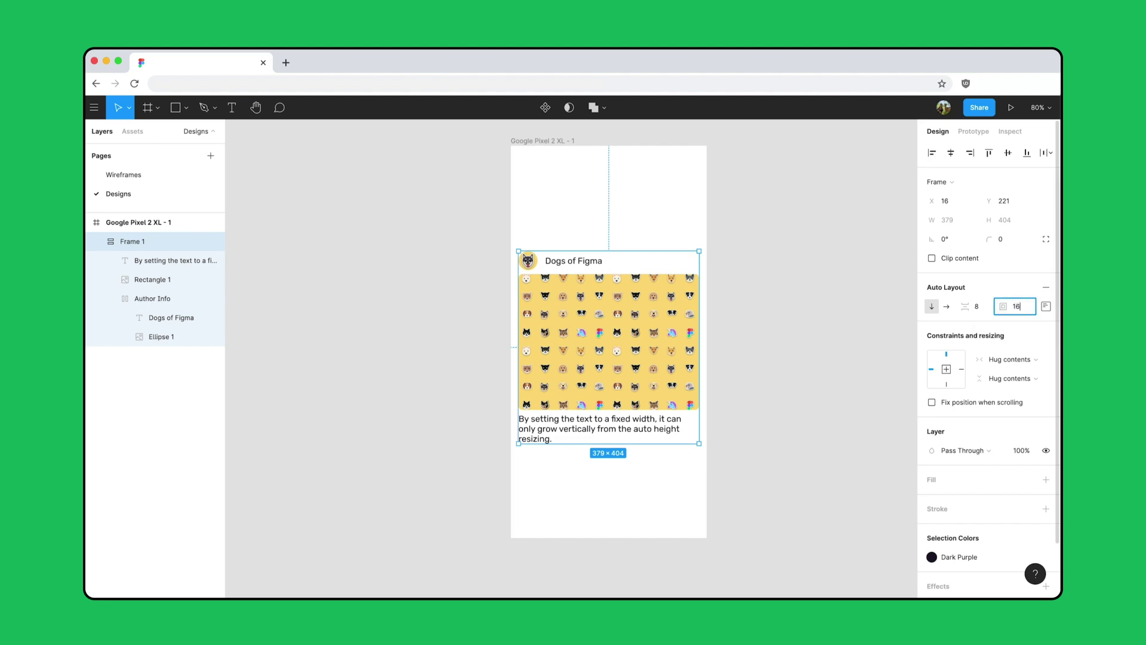
key("Return")
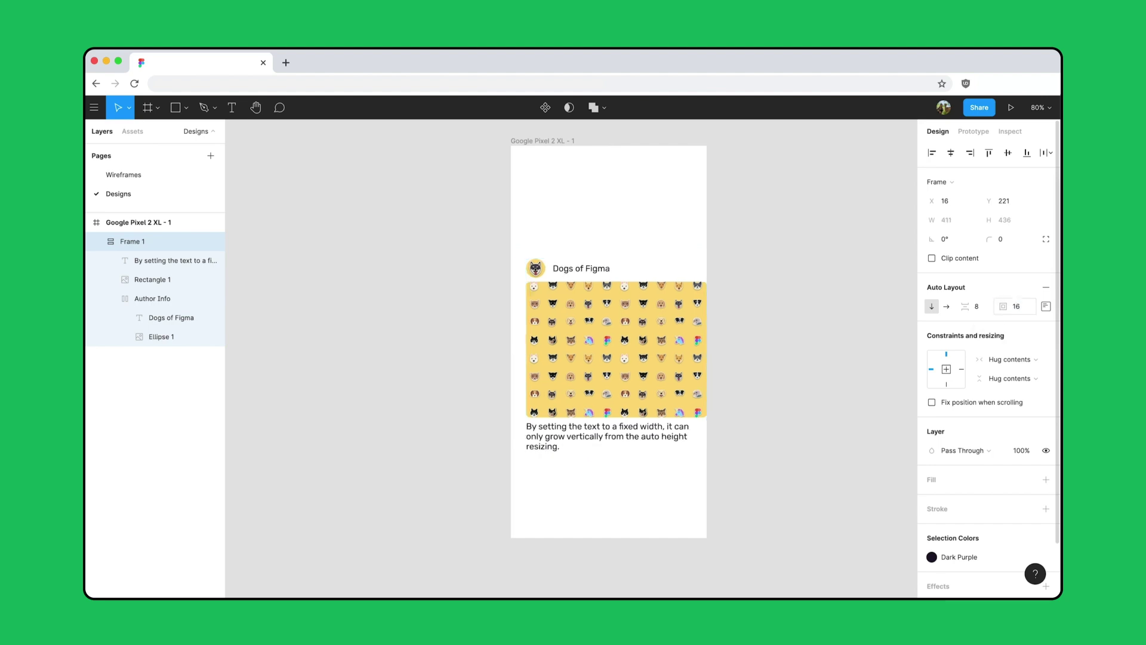
left_click(954, 154)
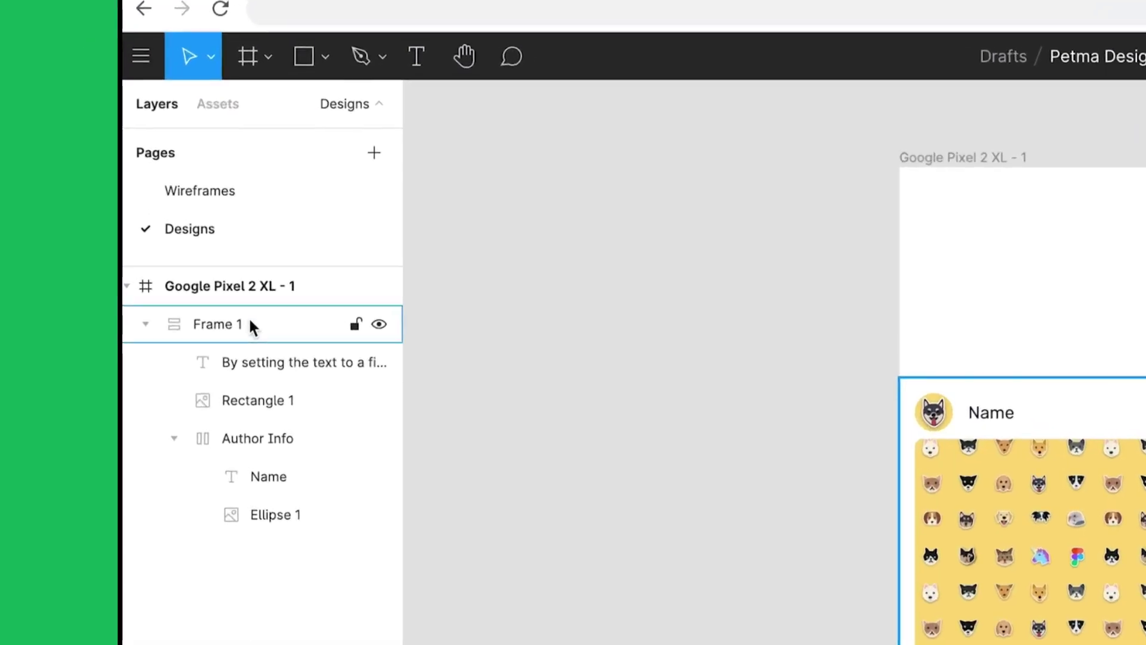
Rename the post frame as "Post", its caption "Description", its picture rectangle "Image" and the ellipse "Avatar"
left_click(137, 241)
double_click(138, 241)
type("Pos")
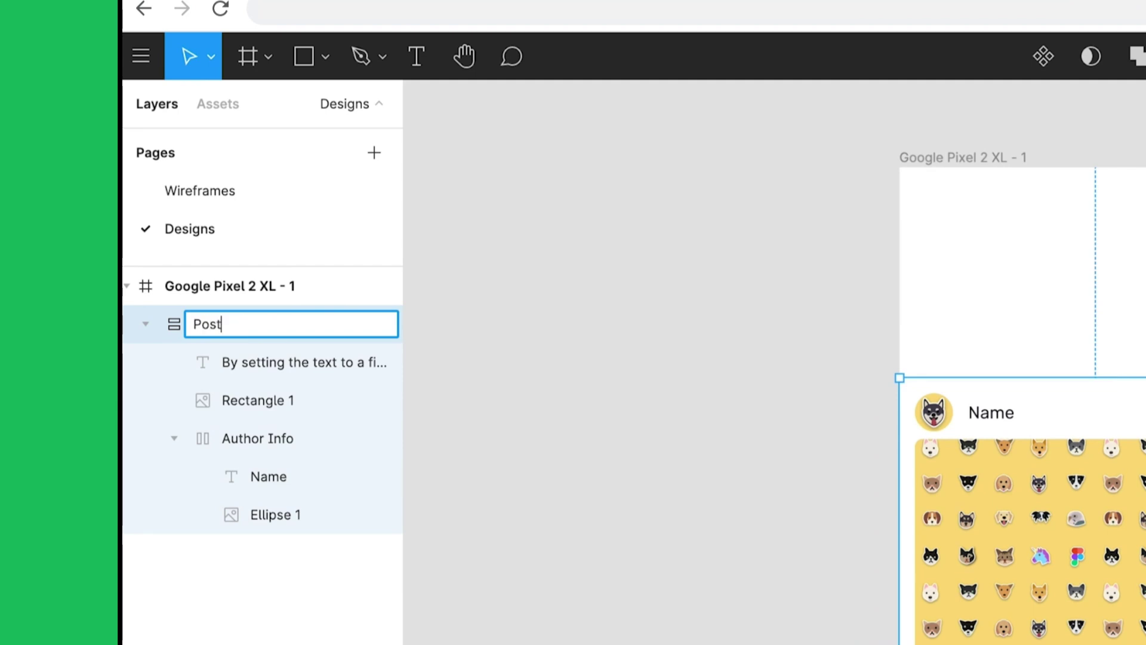
type("t")
key("Tab")
type("Description")
key("Tab")
type("Image")
key("Tab")
key("Tab")
type("Avatar")
key("Return")
Turn the Post frame into a component
left_click(685, 398)
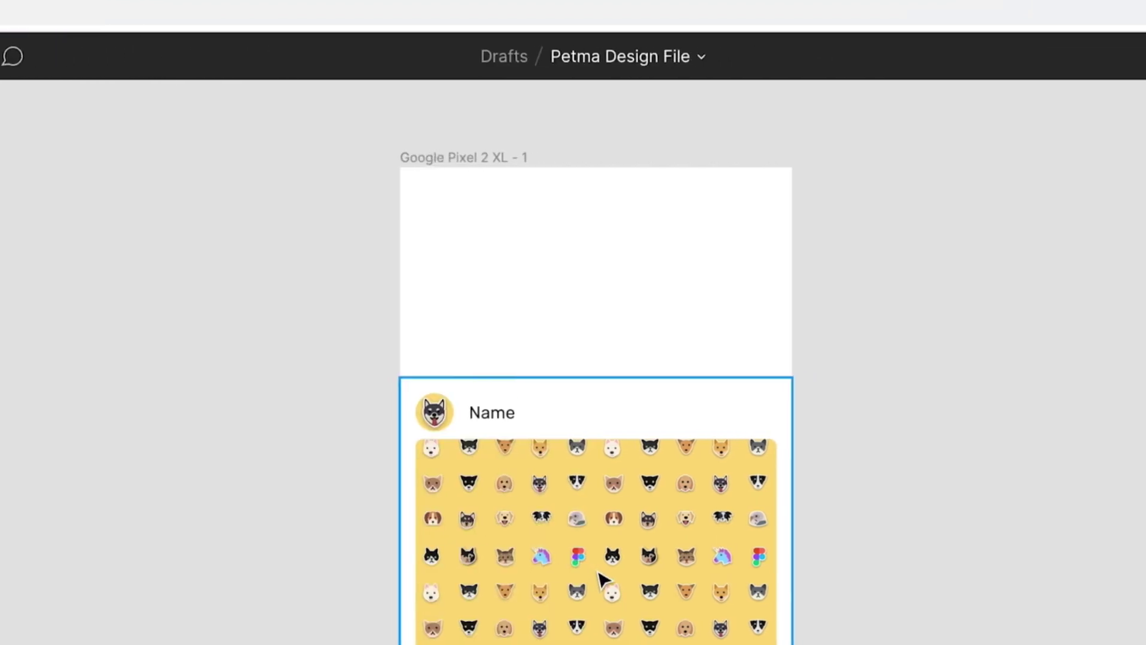
left_click(1100, 578)
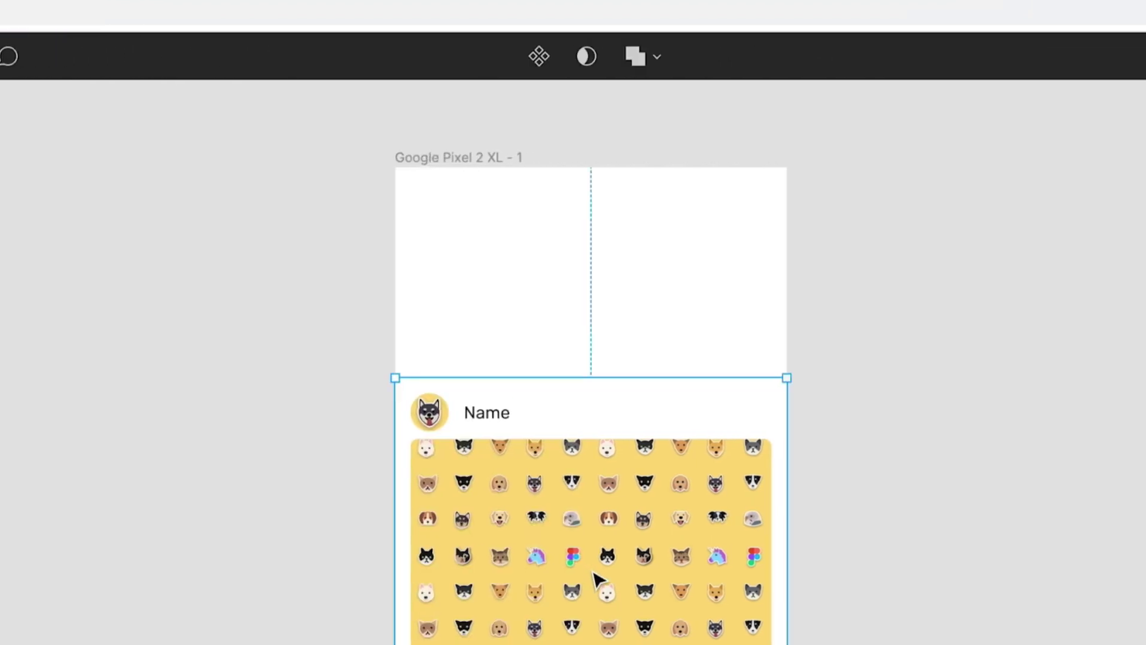
left_click(542, 57)
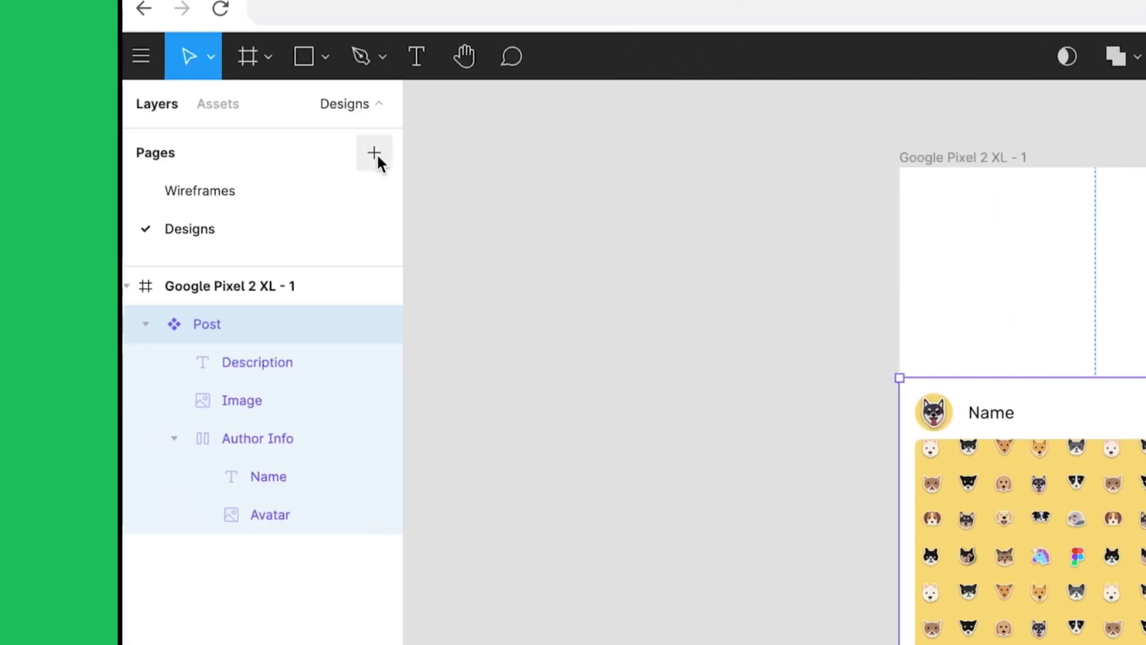
Add a new page named "Components" to the file
left_click(377, 157)
type("Components")
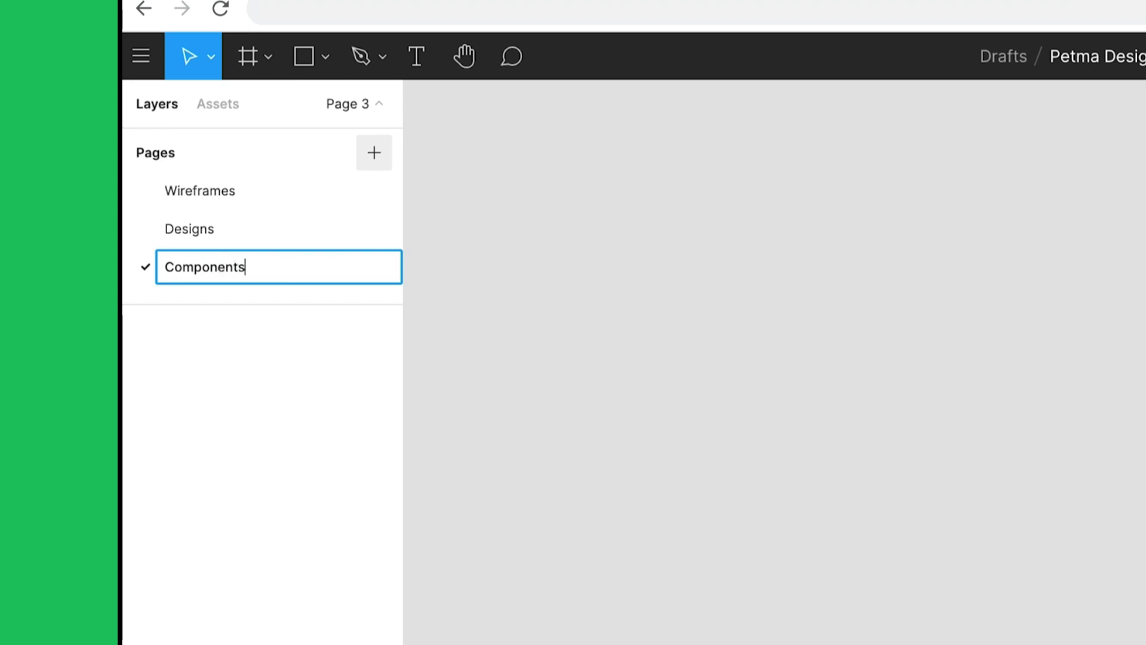
key("Return")
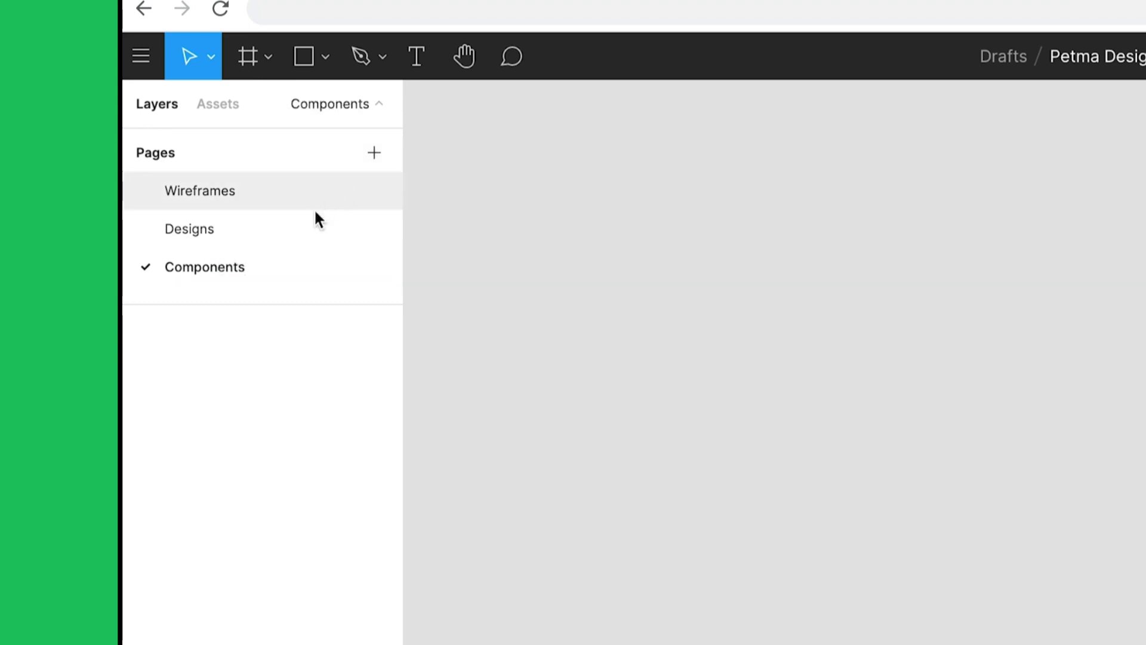
Move the Post component from the Designs page to the Components page
left_click(297, 238)
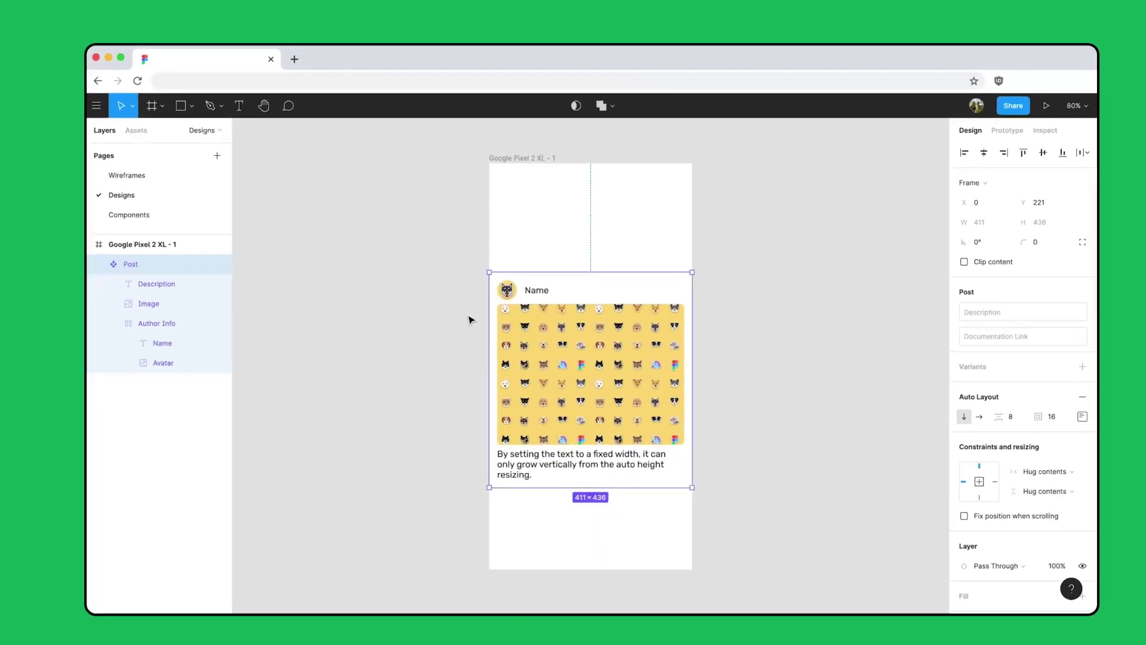
right_click(1074, 548)
mouse_move(597, 278)
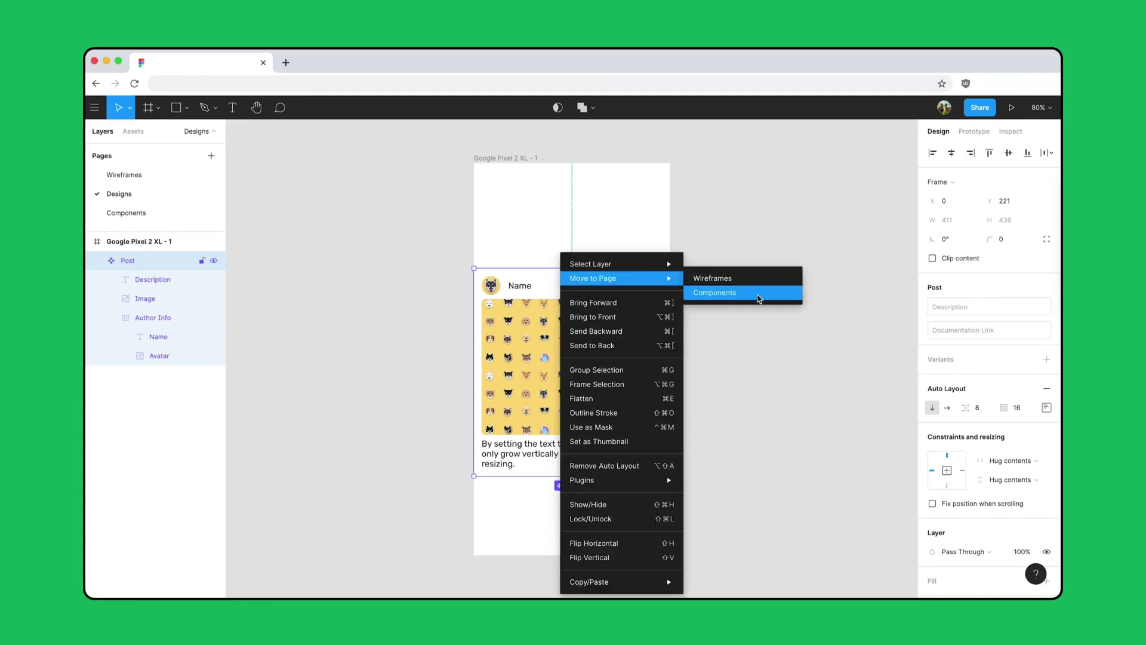
left_click(759, 298)
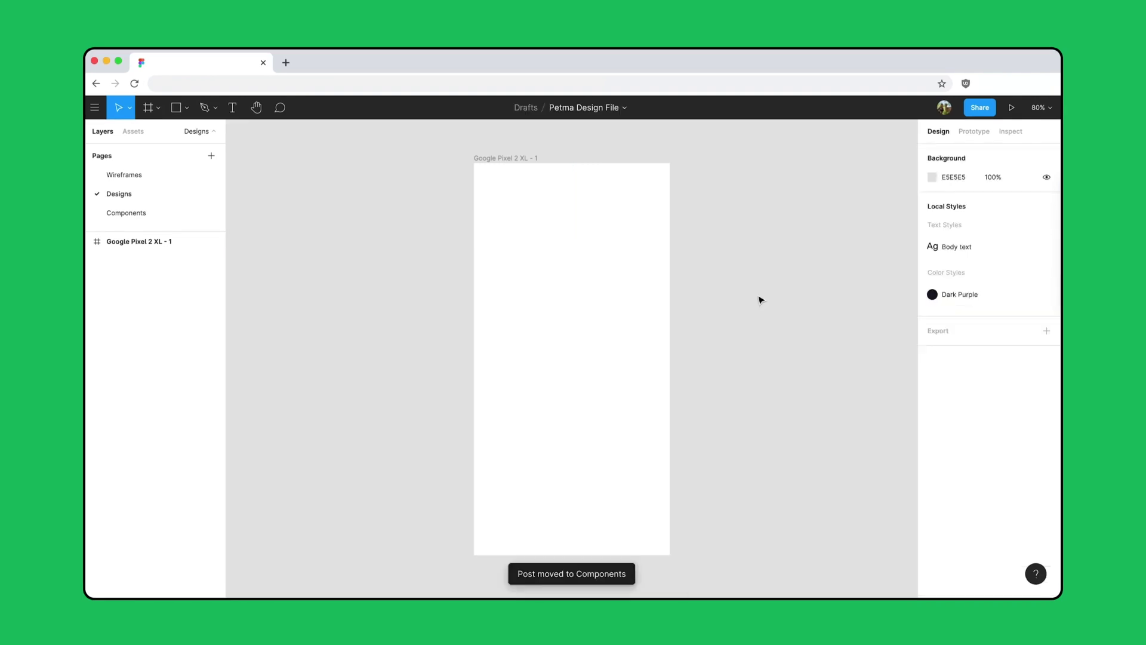
Insert an instance of the Post component into the phone frame and centre it horizontally
left_click(131, 141)
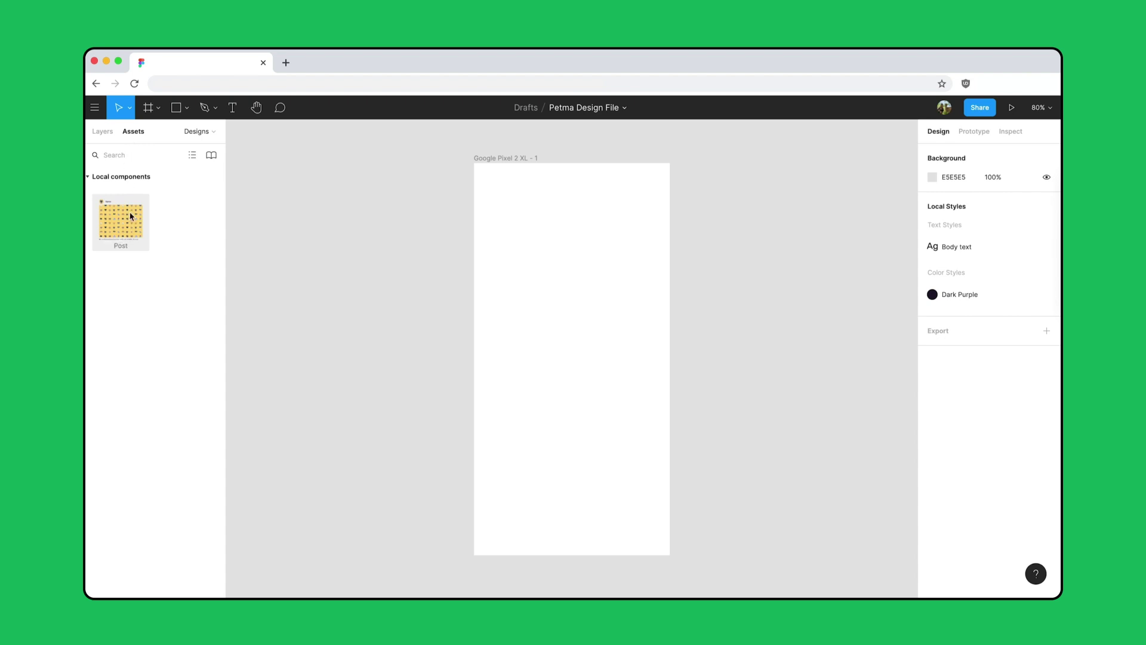
left_click_drag(132, 216, 593, 347)
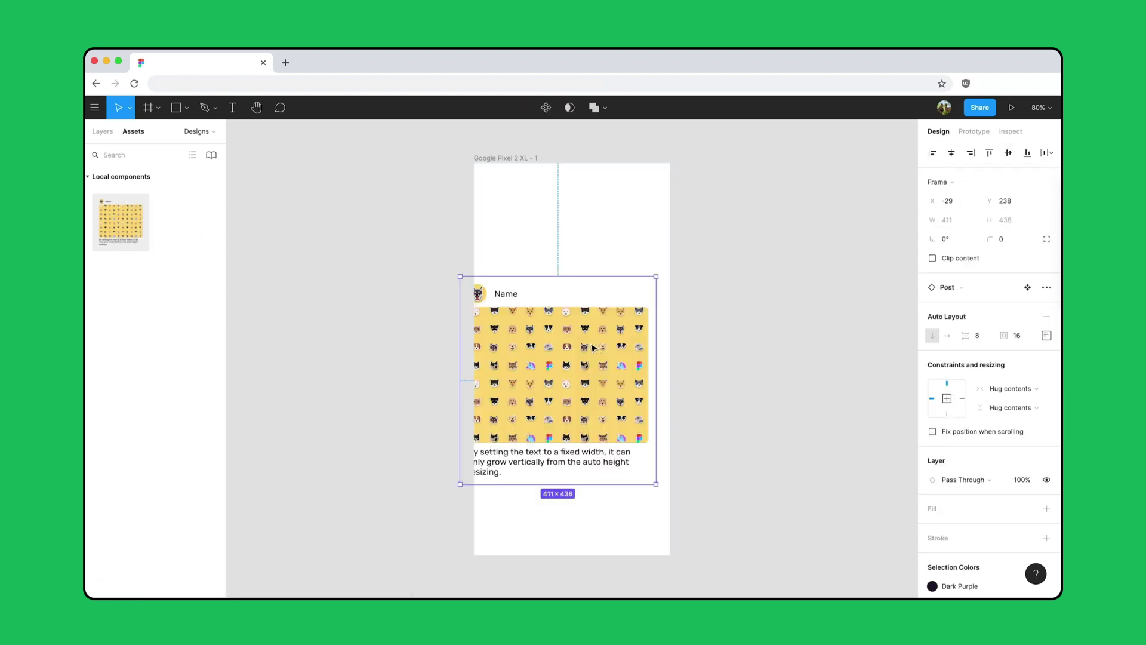
left_click(952, 153)
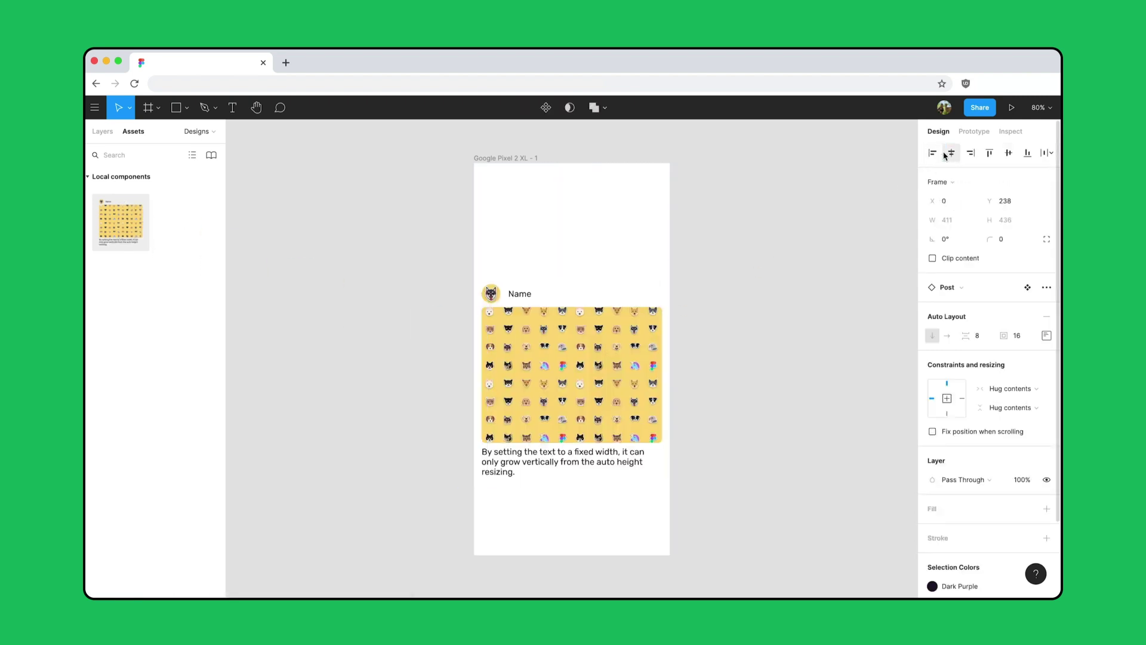
Duplicate the Post instance three times, stacking each copy directly below the previous one to make a column of four
key("alt")
left_click_drag(581, 332, 582, 539)
key("ctrl+d")
key("ctrl+d")
scroll(658, 406, "down", 5)
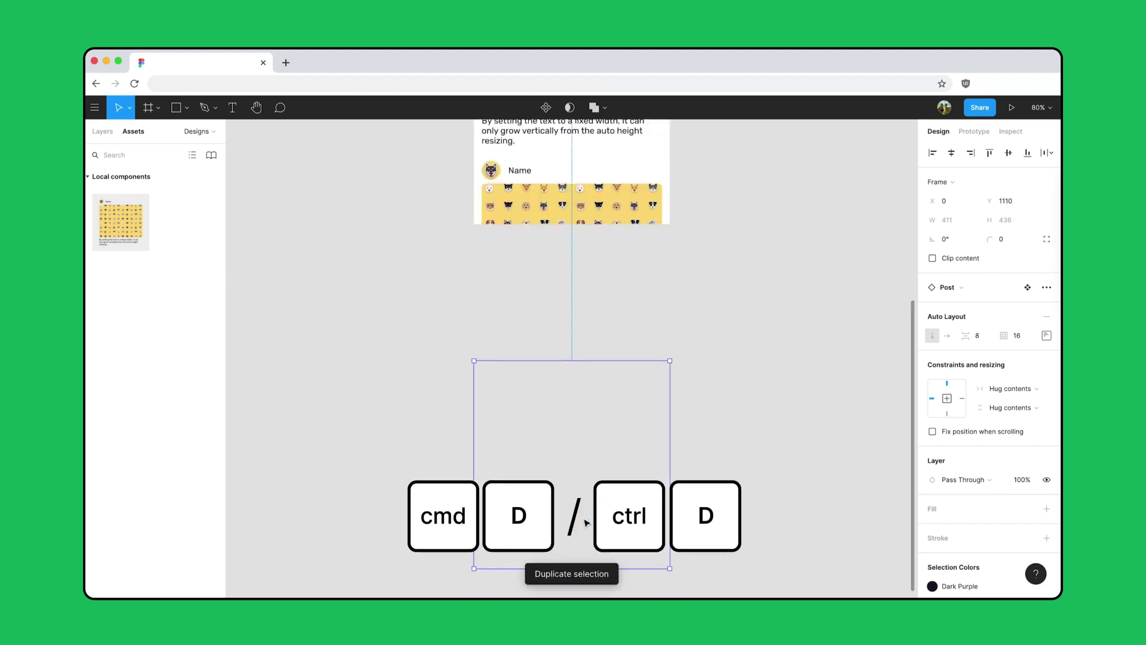
scroll(657, 405, "up", 3)
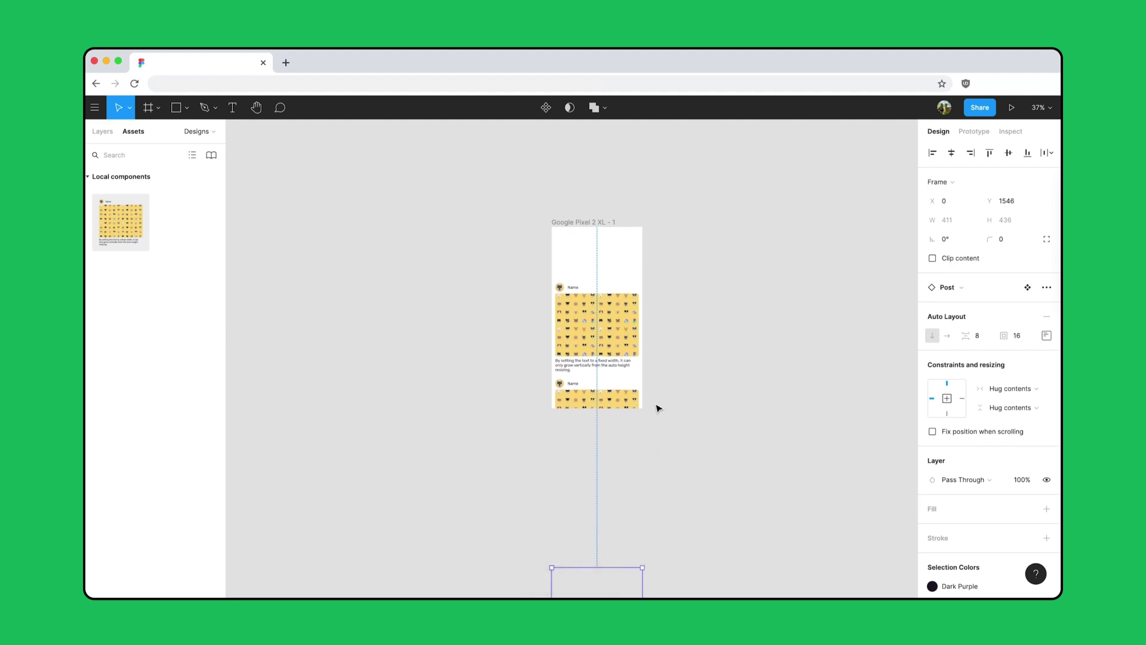
left_click(699, 350)
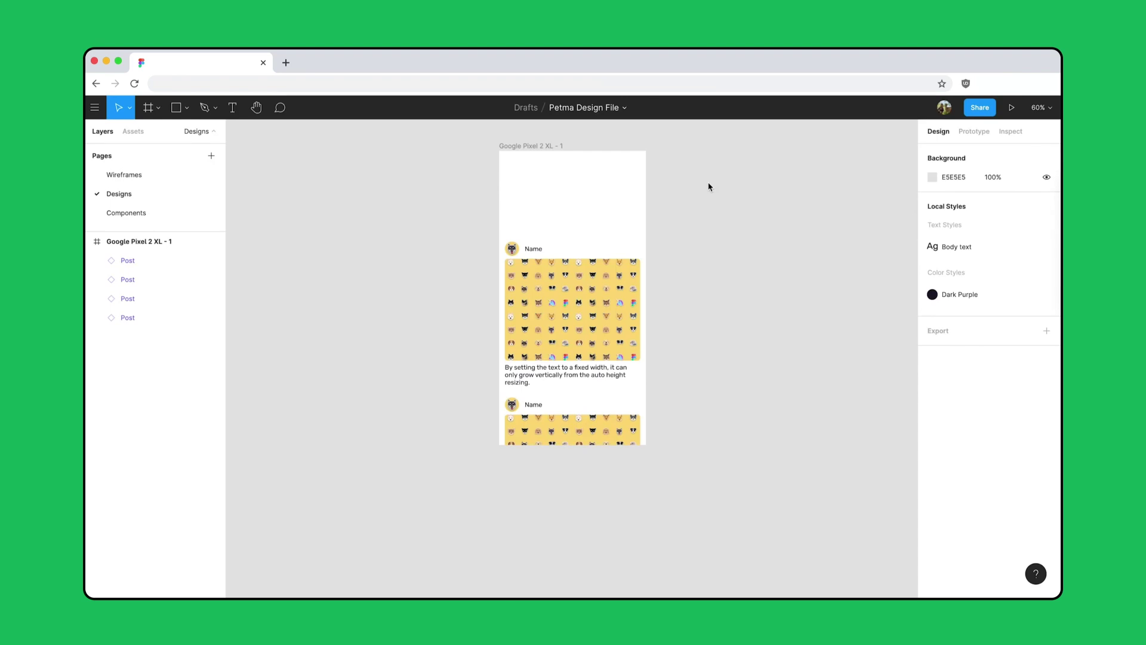
Turn off Clip content for the phone frame and wrap its four Post instances in a vertical auto layout frame
left_click(551, 145)
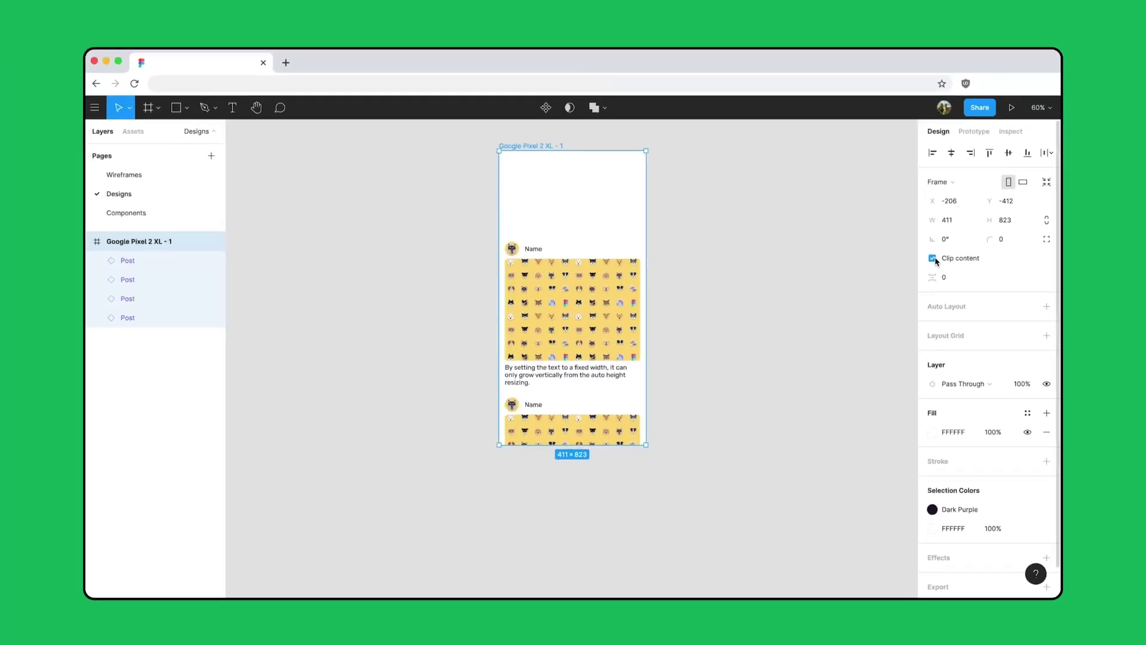
left_click(932, 258)
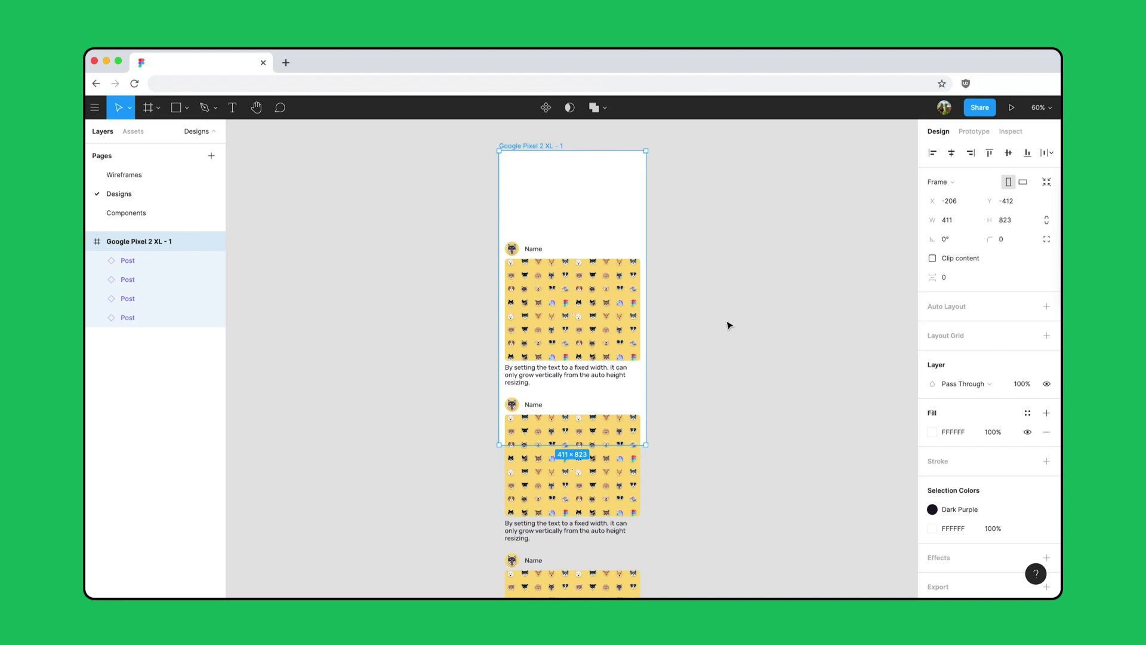
key("Return")
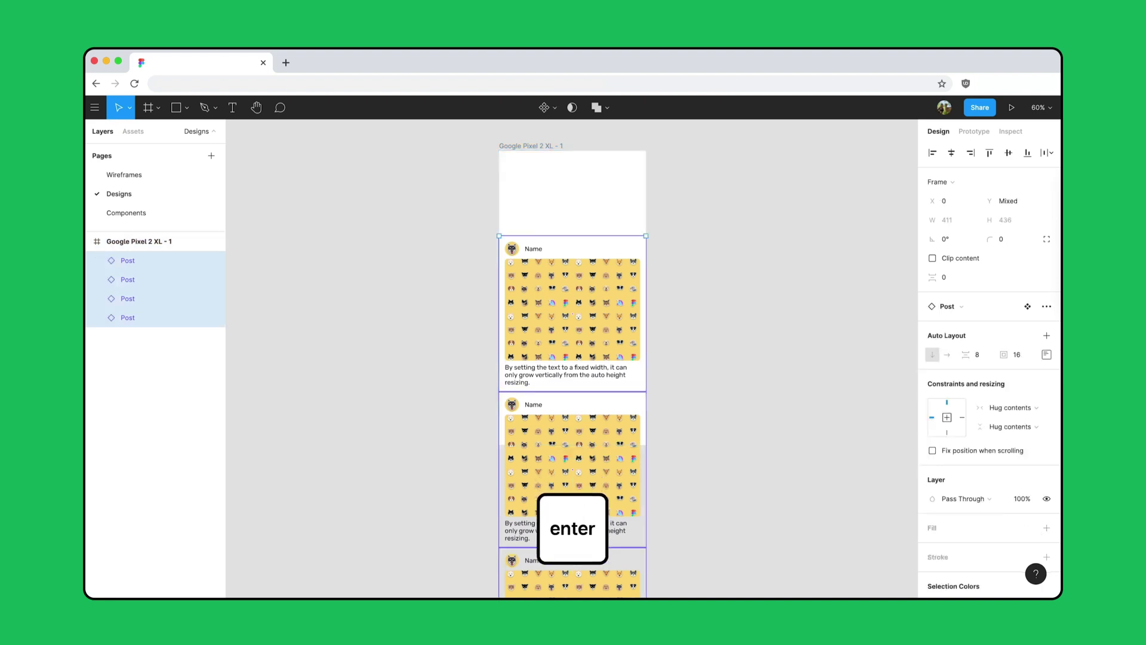
key("shift+a")
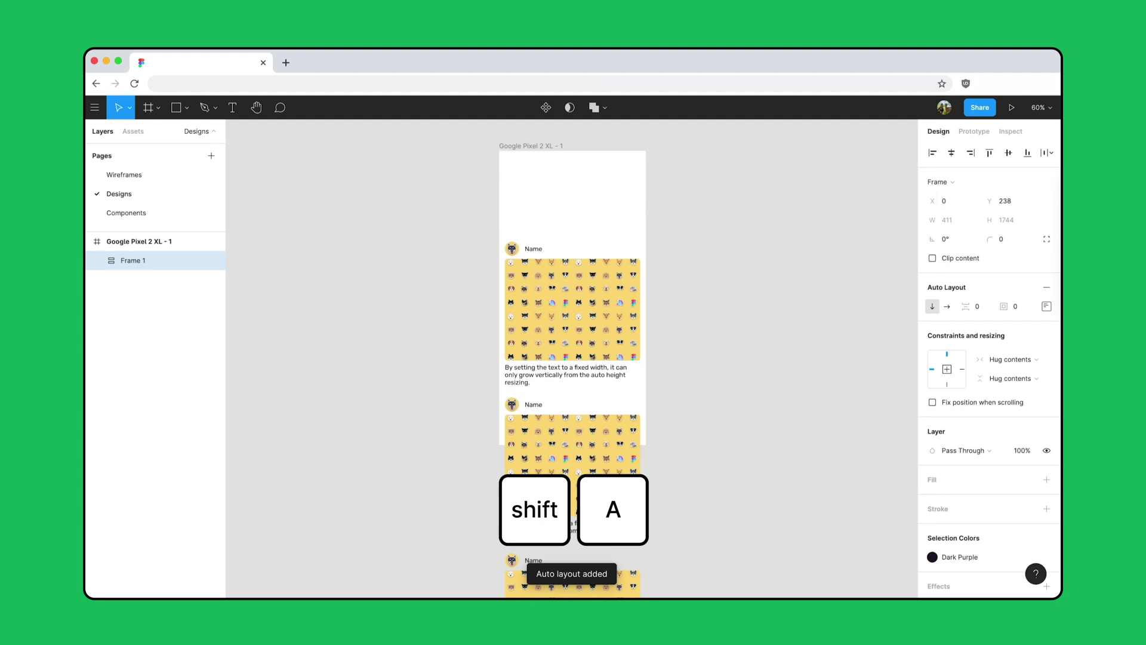
Set the spacing between the posts in the auto layout frame to 8 and rename the frame as "Feed"
left_click(979, 306)
type("8")
key("Return")
key("super+r")
type("Feed")
key("Return")
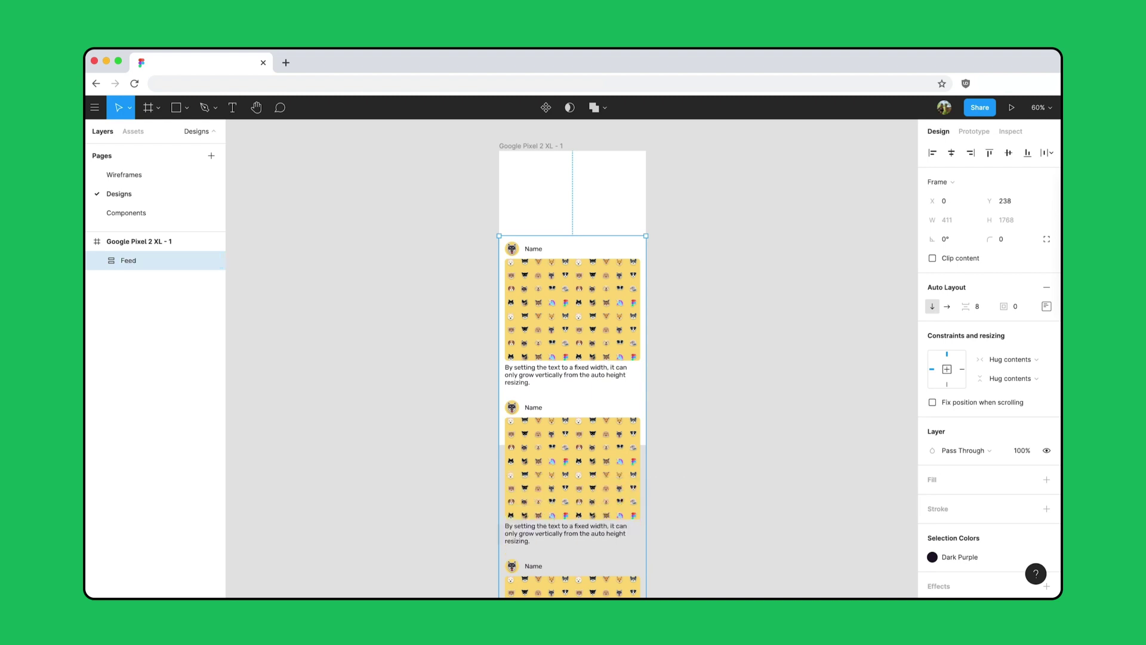
Replace the first post's description with a longer text beginning "Because we put all of our posts in a new vertical Auto Layout frame"
double_click(599, 377)
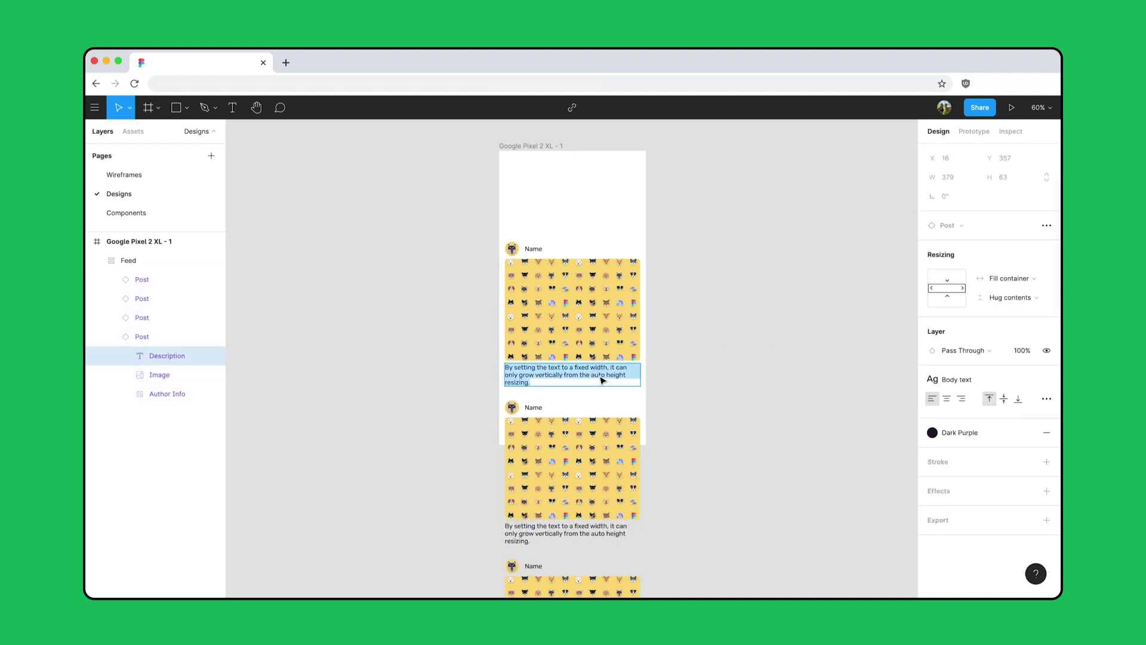
type("Because we put all of our posts in a new vertical Auto Layout frame, they'll move and adjust to accommodate long descriptions like this. This saves a lot of time, since we no longer need to move the other posts manually to make space! Learn more about Auto Layout on the Figma Help Center.")
key("Escape")
left_click(701, 383)
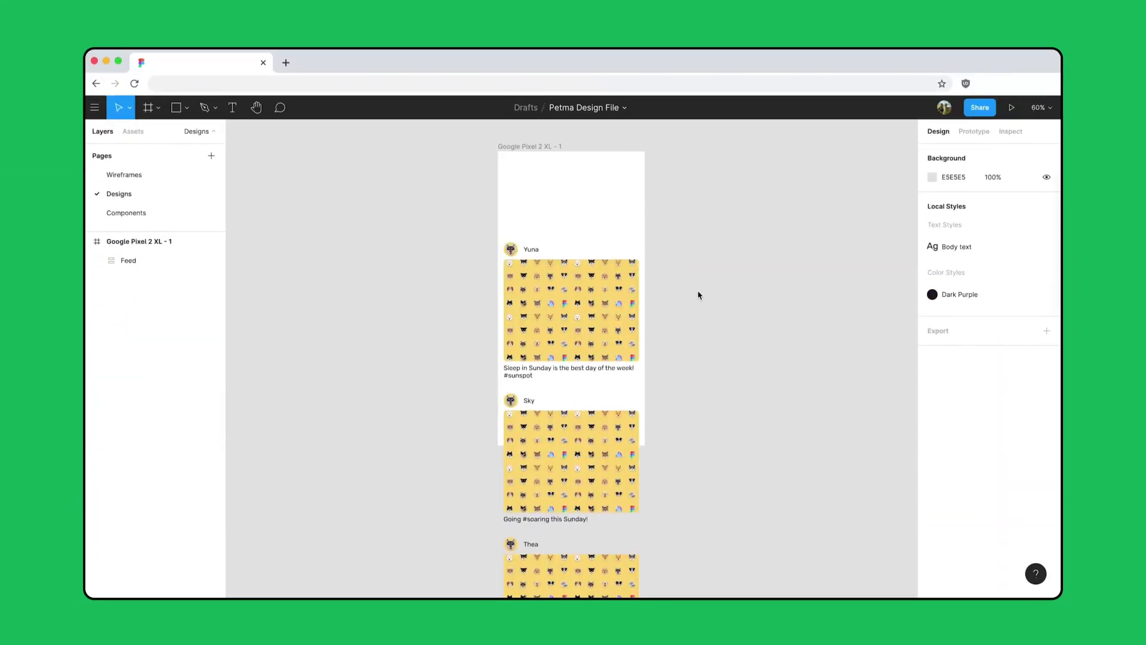
Load all eight post and profile pictures from the Images folder for placement on the canvas
key("super+shift+k")
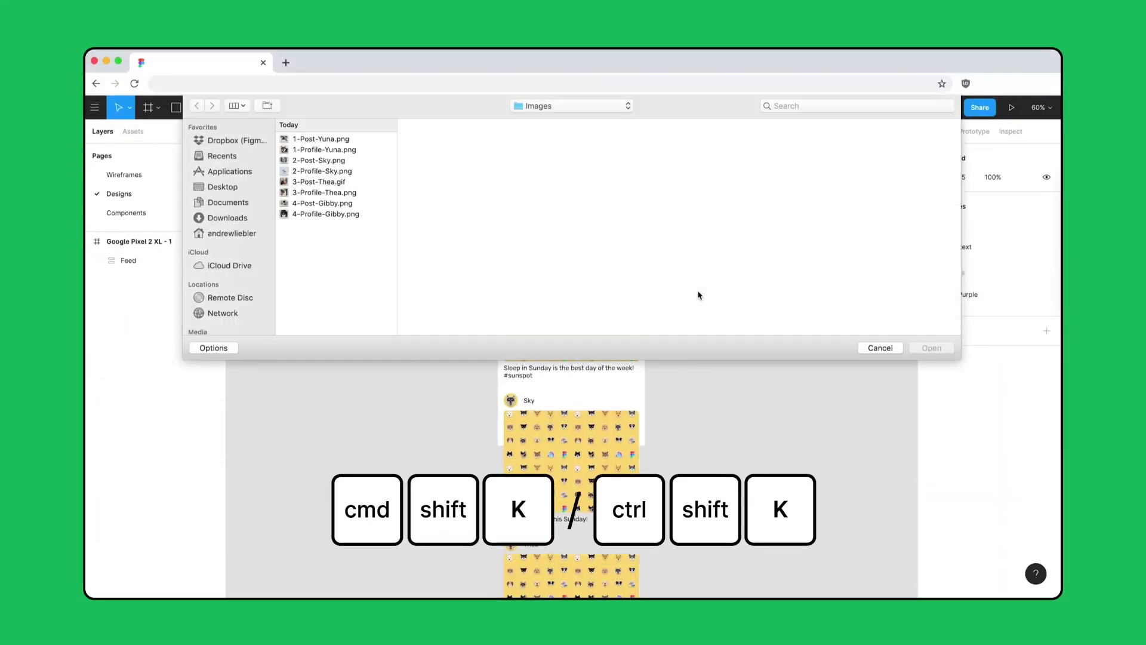
left_click_drag(324, 263, 324, 137)
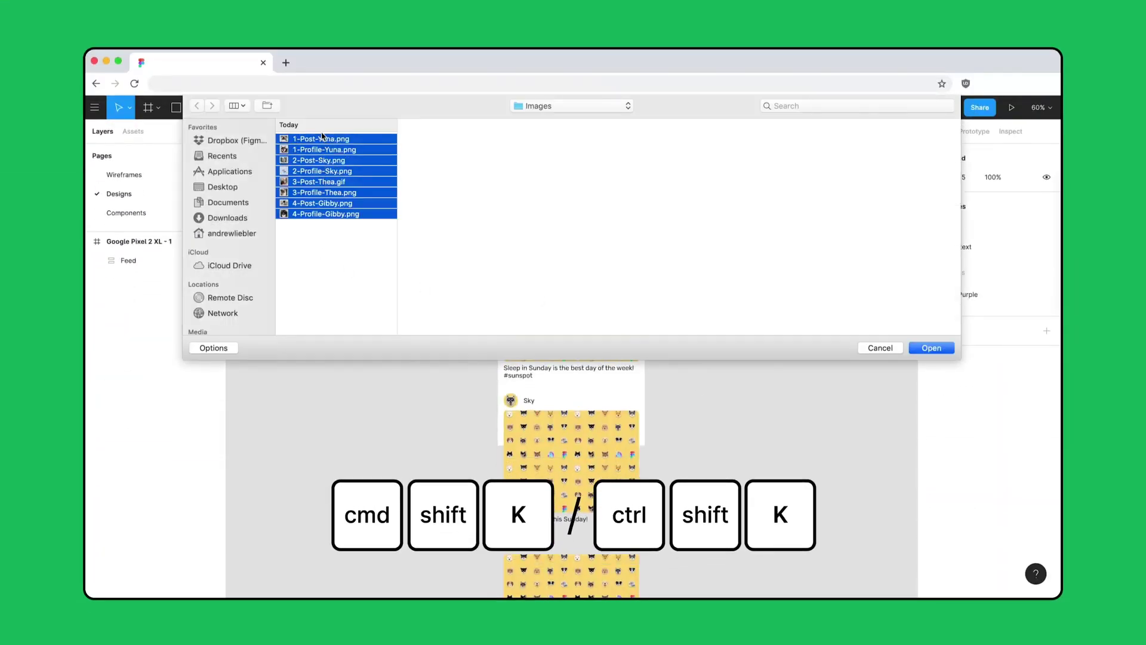
left_click(940, 352)
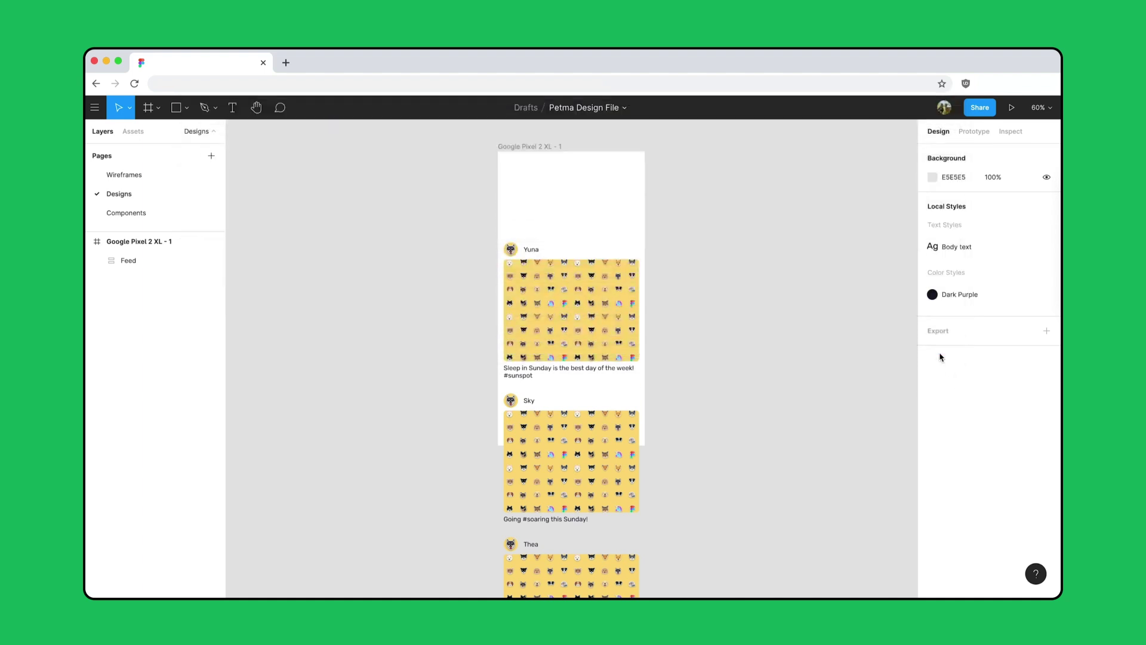
Place the loaded pictures into the feed, filling each post's Image and Avatar with the matching pet's post and profile picture
scroll(776, 410, "down", 5)
left_click(528, 478)
left_click(512, 462)
left_click(512, 311)
left_click(537, 358)
scroll(561, 370, "up", 3)
left_click(561, 382)
left_click(491, 334)
left_click(525, 215)
left_click(490, 182)
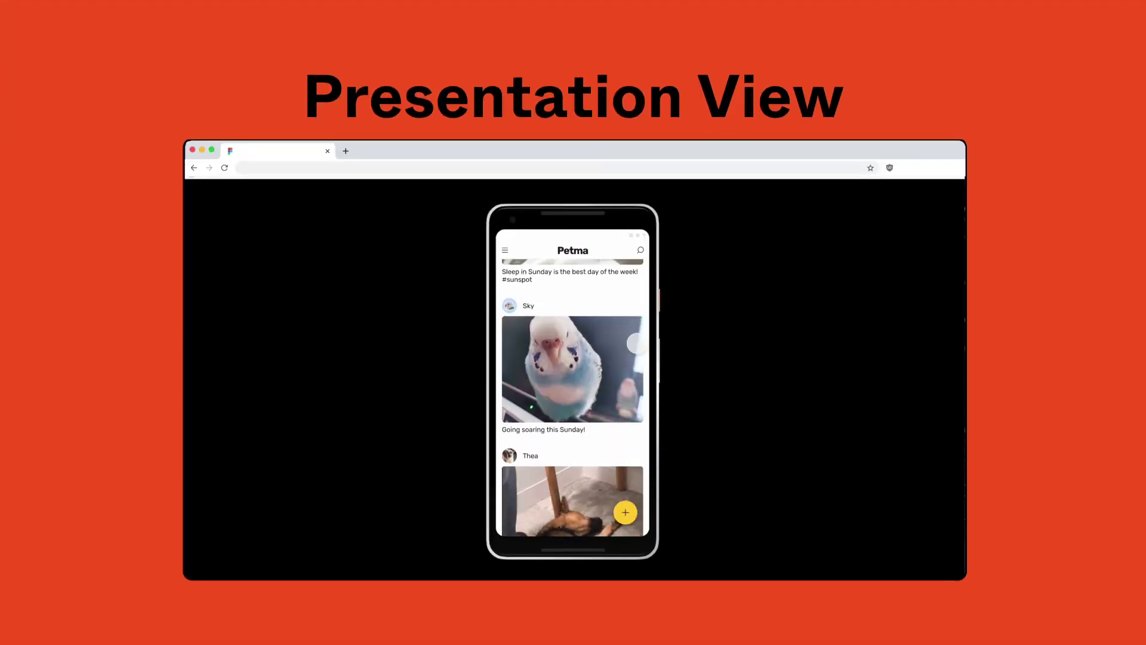
scroll(629, 296, "down", 3)
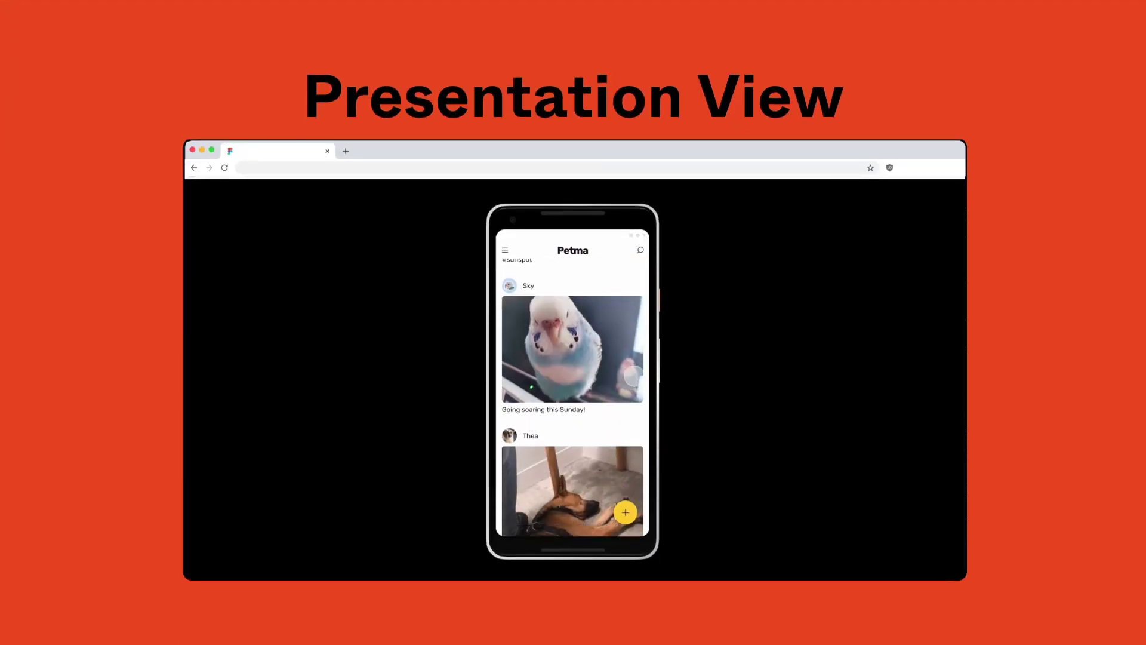
scroll(630, 296, "down", 5)
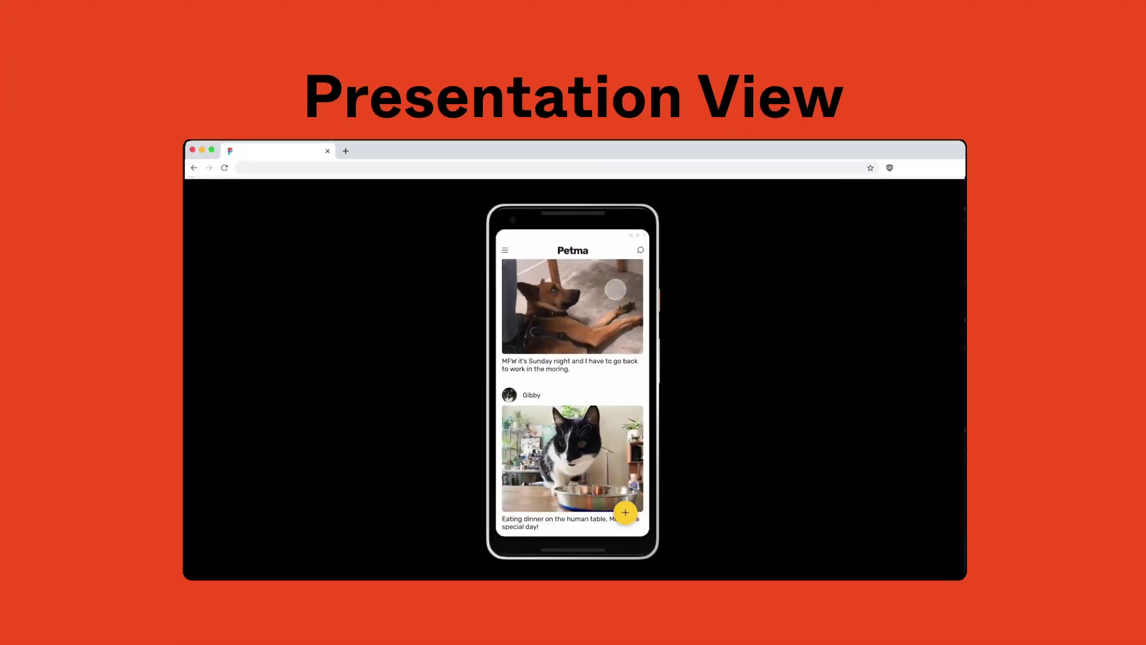
scroll(616, 286, "up", 5)
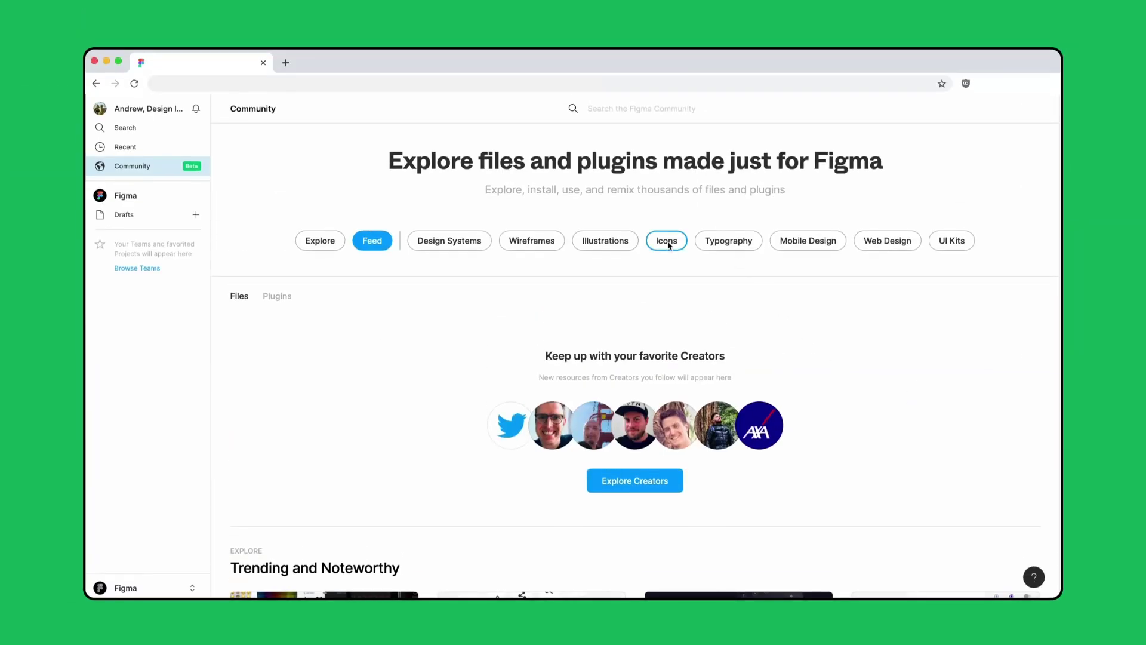
Browse the Icons category in the Figma Community
left_click(667, 240)
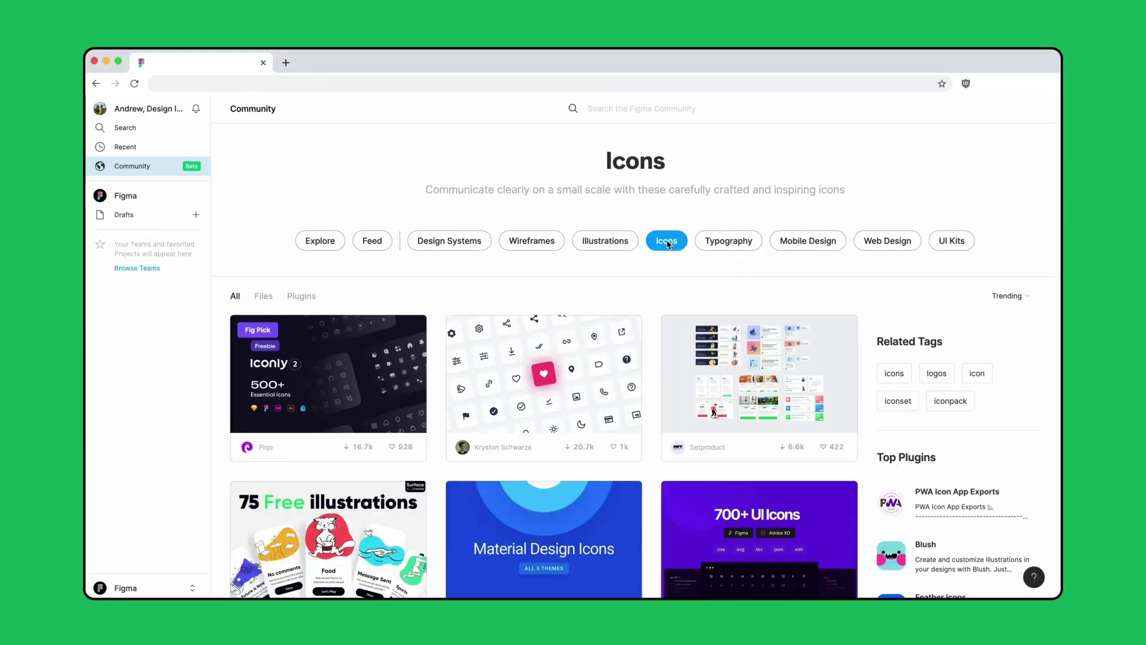
scroll(867, 353, "down", 2)
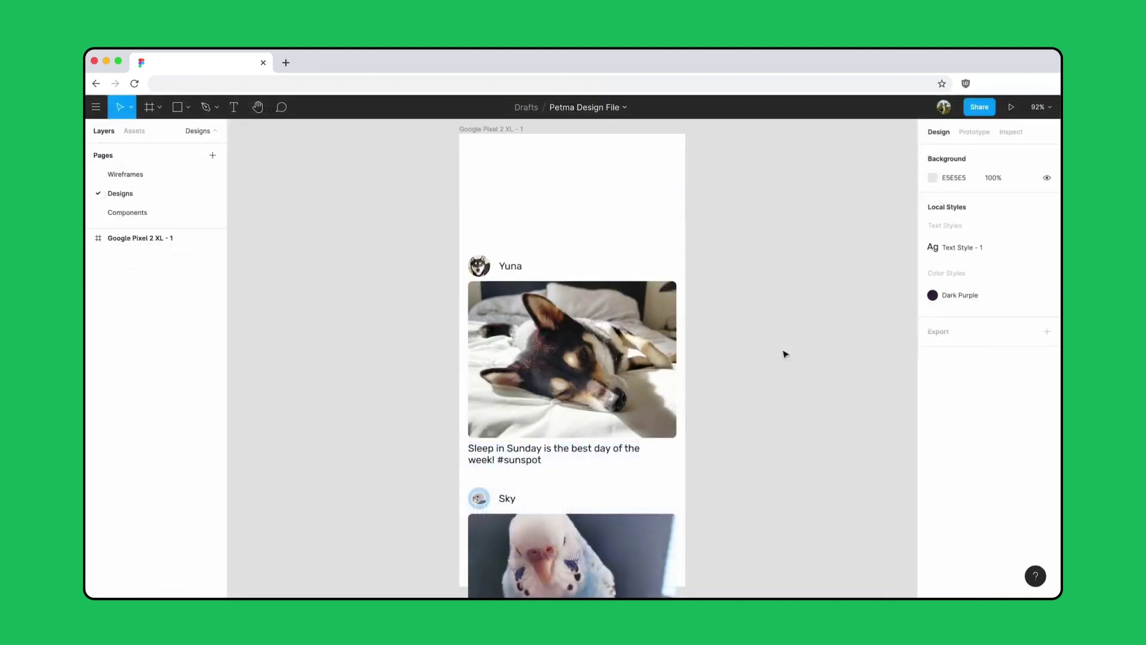
Draw a 32 × 32 frame on the empty canvas beside the top of the phone frame
key("f")
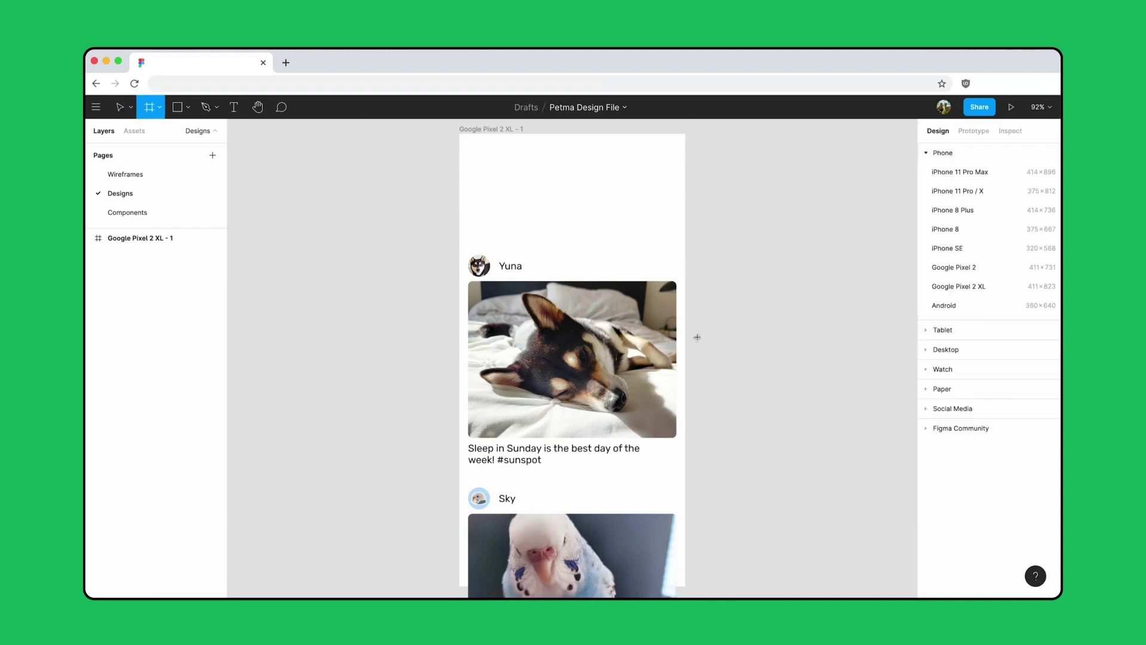
left_click_drag(399, 132, 417, 154)
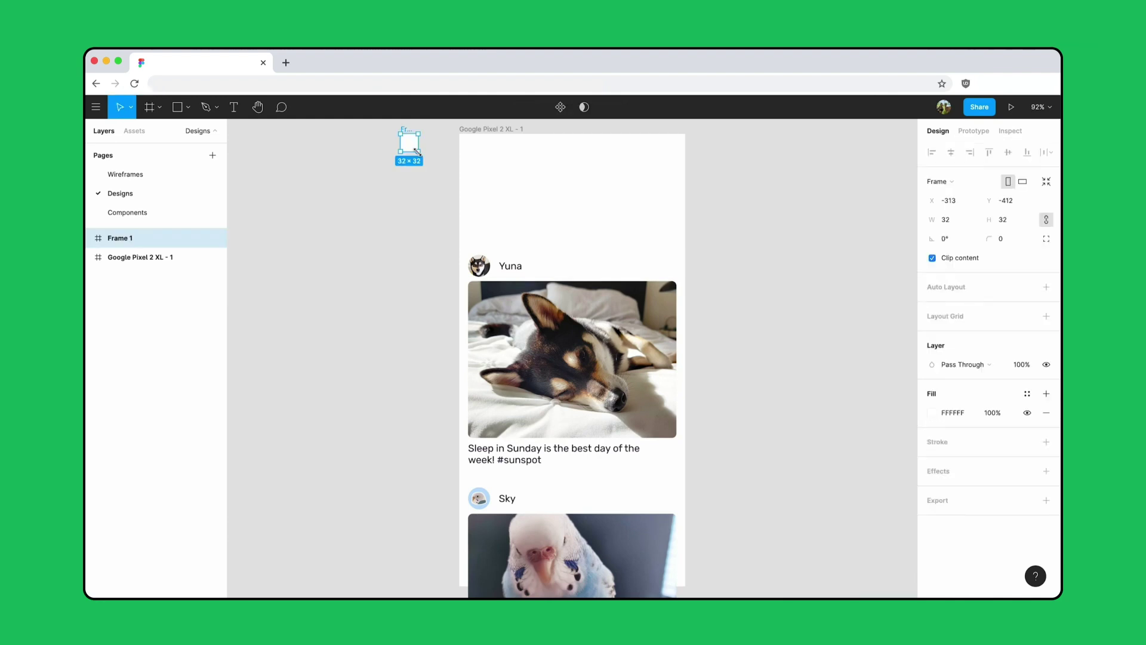
Draw a straight horizontal line about 21 wide with the Pen tool inside the small frame, starting at X 6, Y 6
key("shift+2")
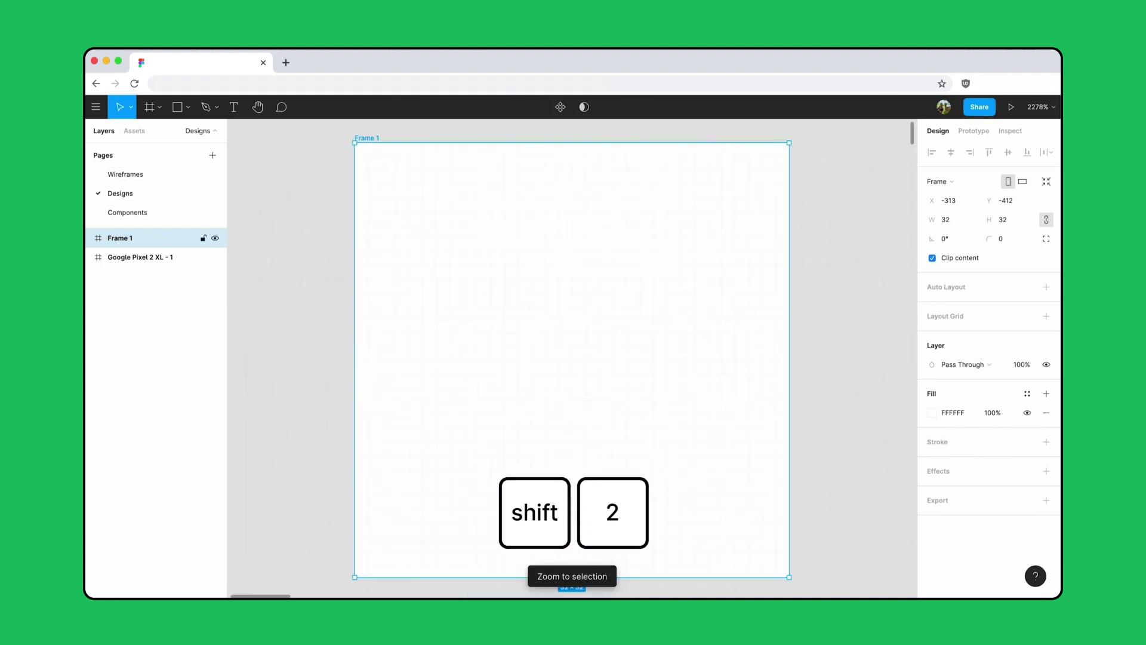
left_click(216, 108)
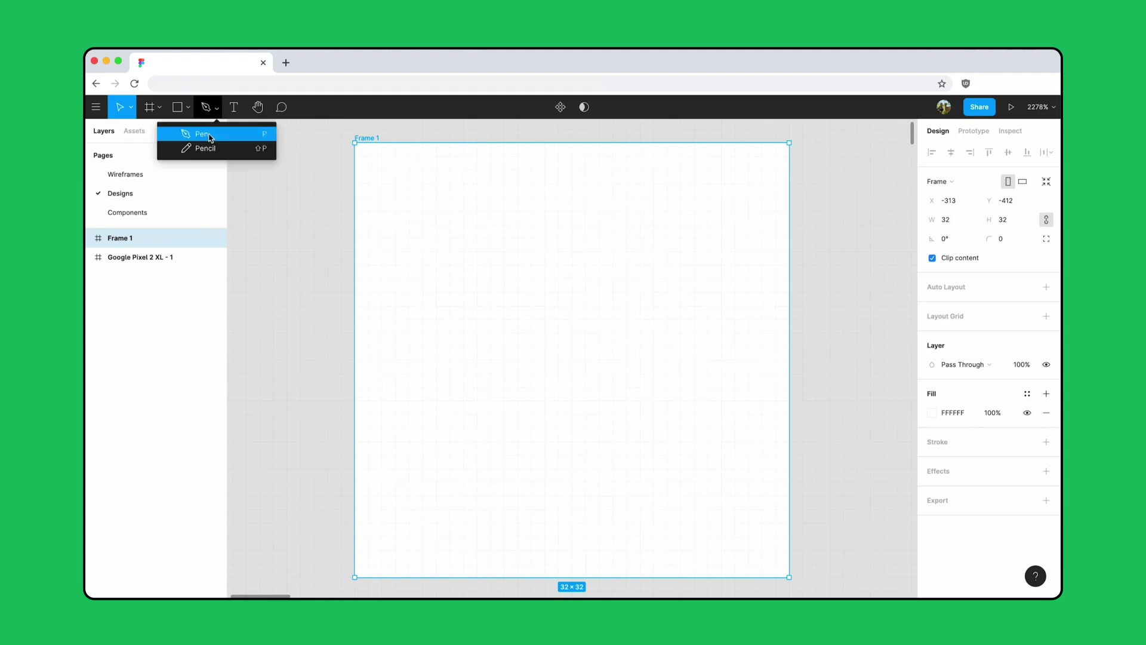
left_click(209, 138)
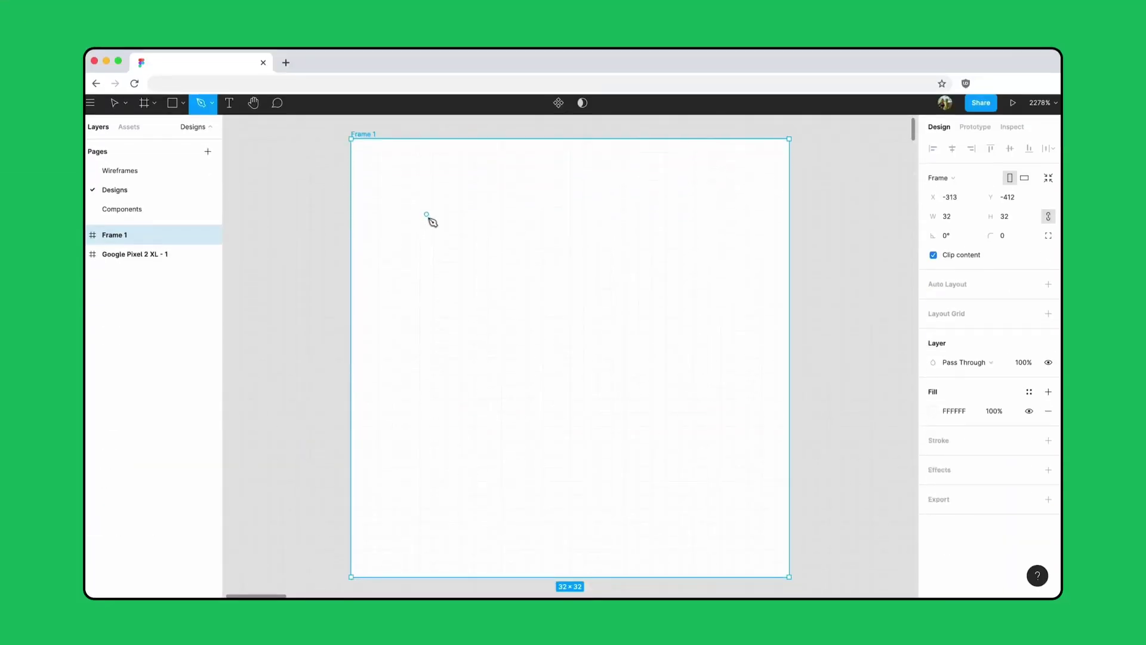
left_click(434, 221)
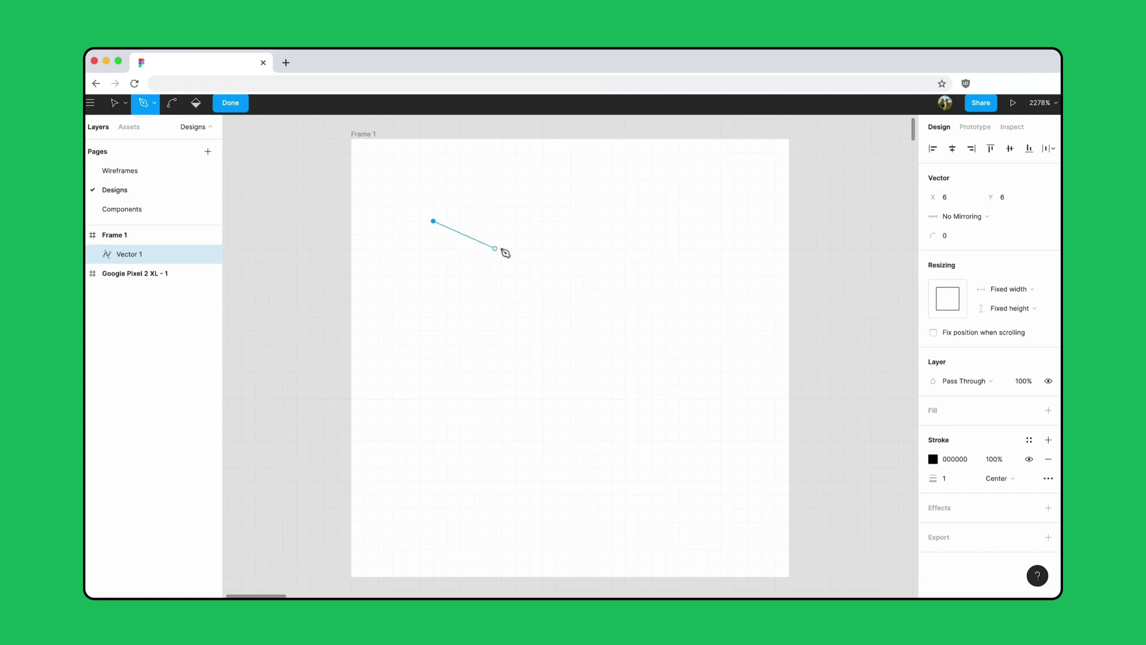
key("shift")
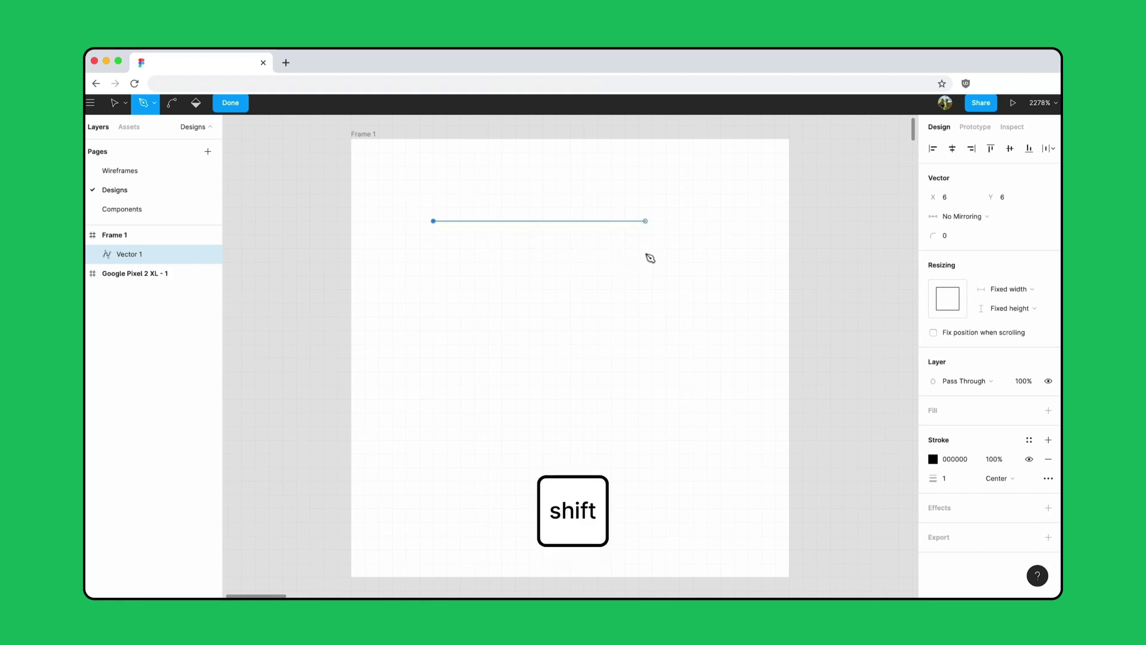
left_click(722, 256)
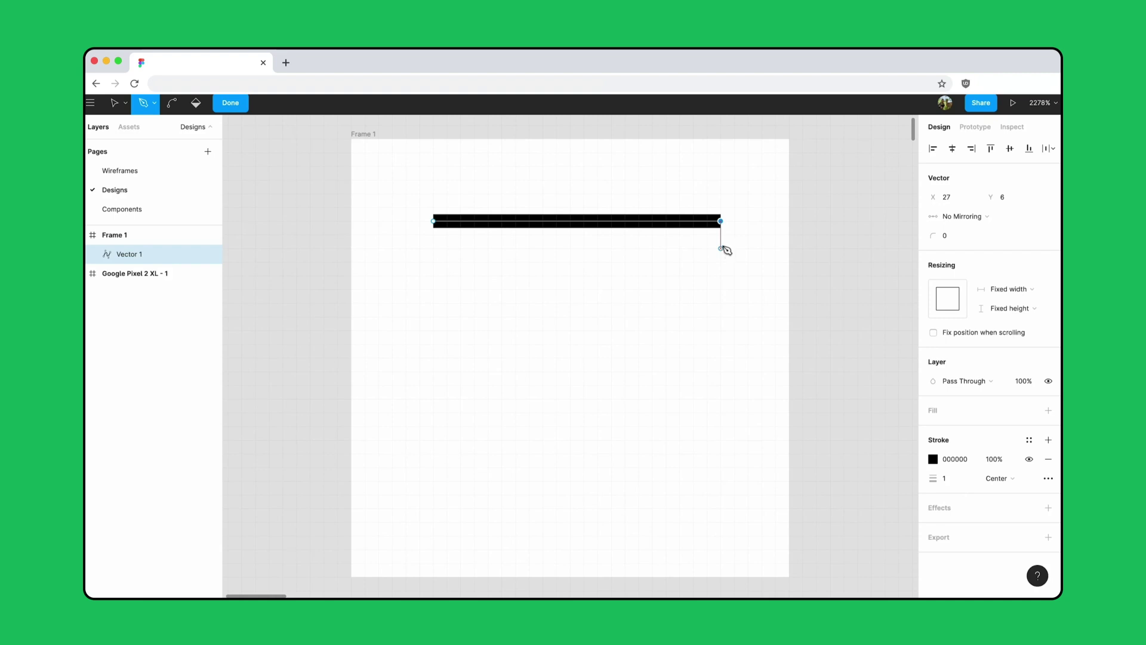
key("Return")
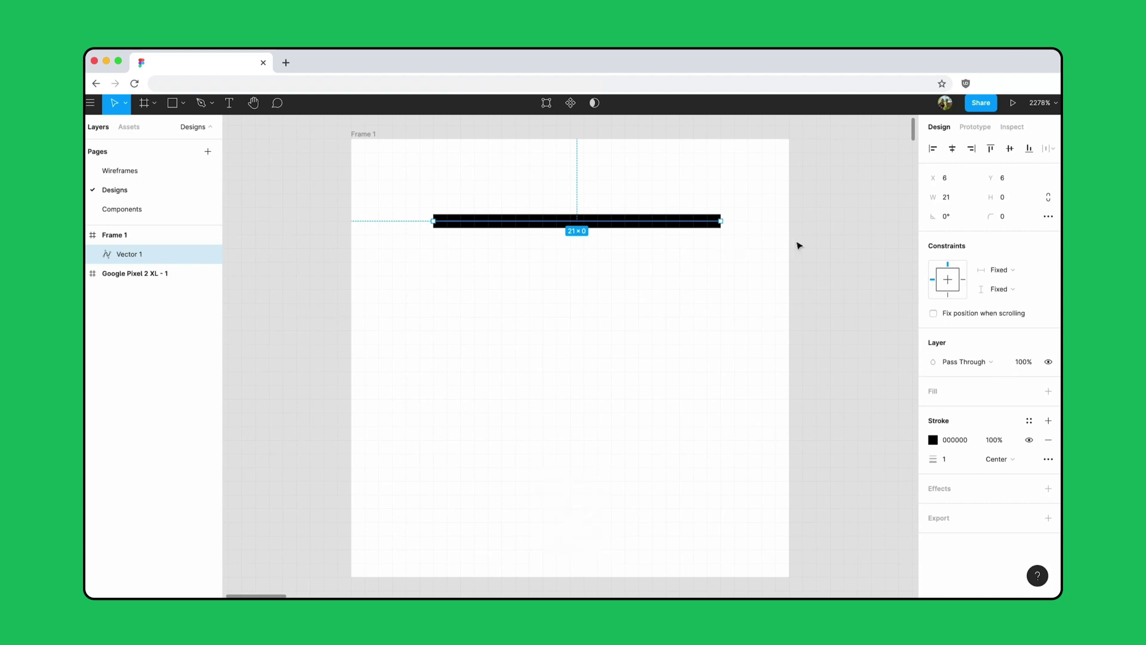
Set the line's width to 14 and copy it twice below at equal spacing, with the lowest line at Y 18
left_click(966, 197)
type("14")
left_click(859, 213)
left_click_drag(626, 225, 616, 303)
key("super+d")
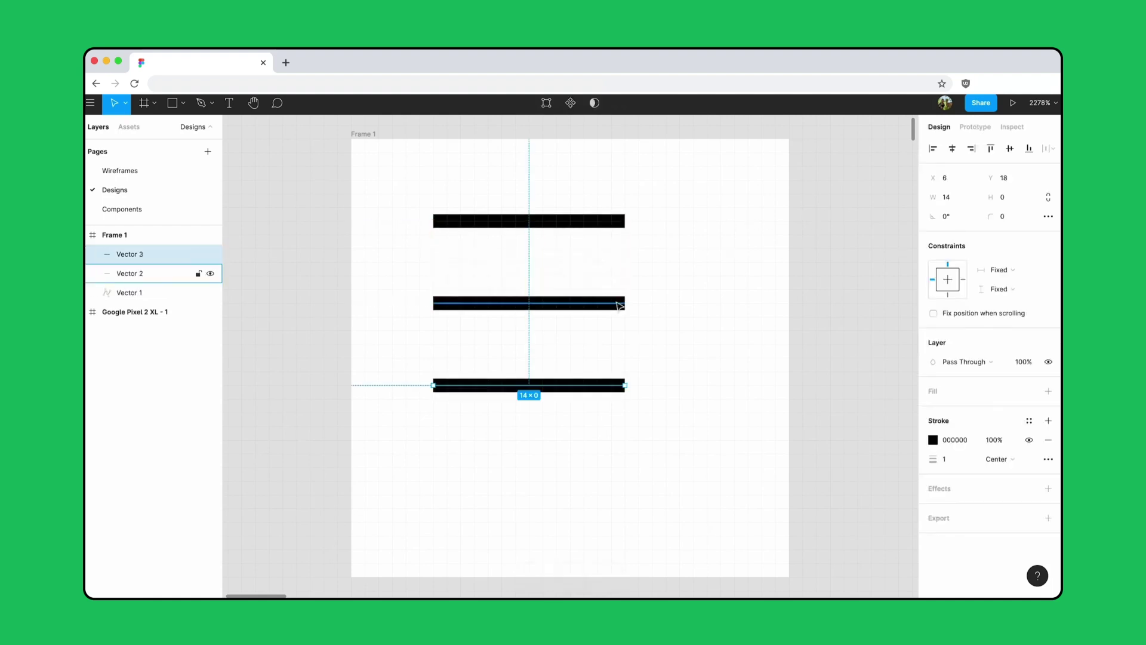
Give the three menu lines round stroke caps and move them together to the centre of the small frame, at X 9
left_click(724, 182)
left_click_drag(709, 202, 424, 417)
left_click(1048, 508)
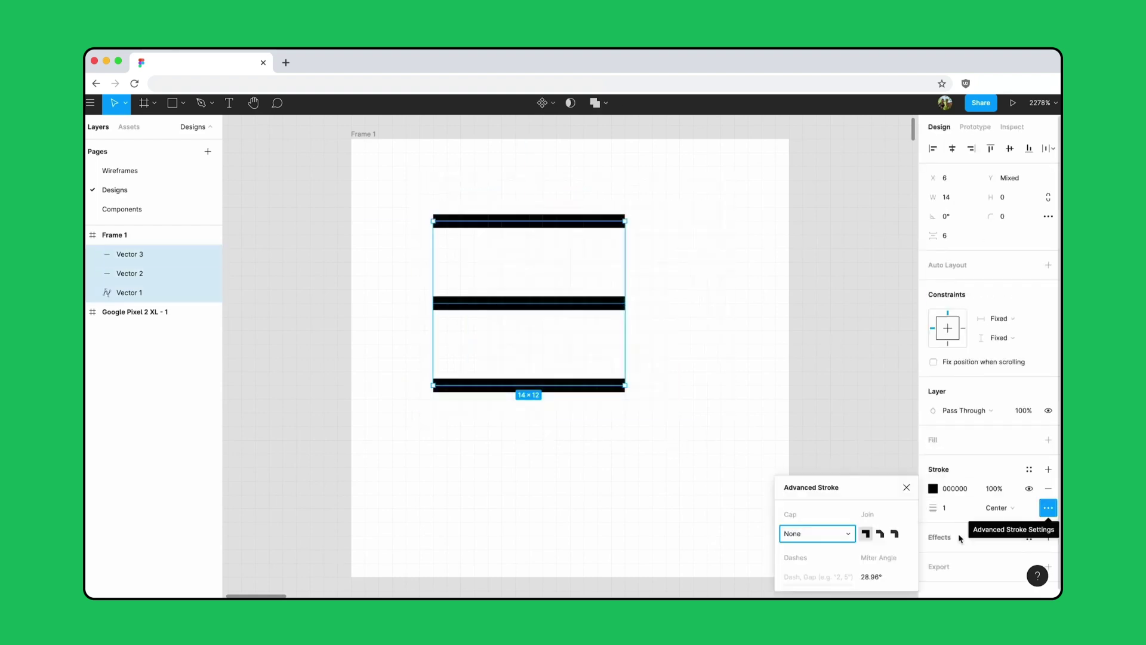
left_click(848, 534)
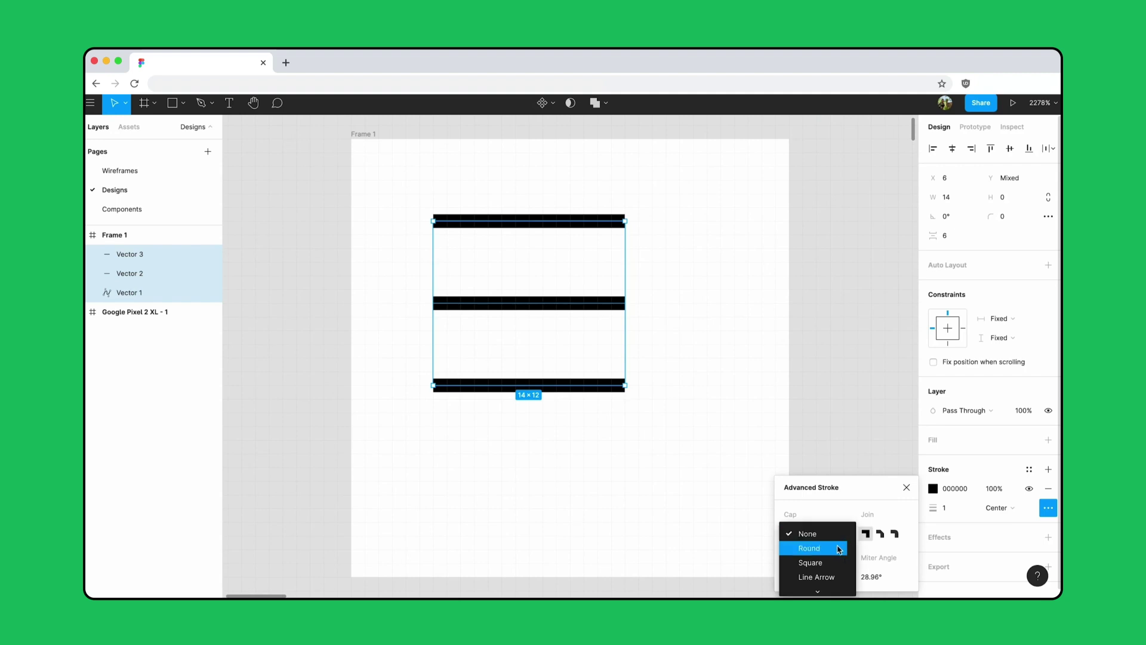
left_click(837, 549)
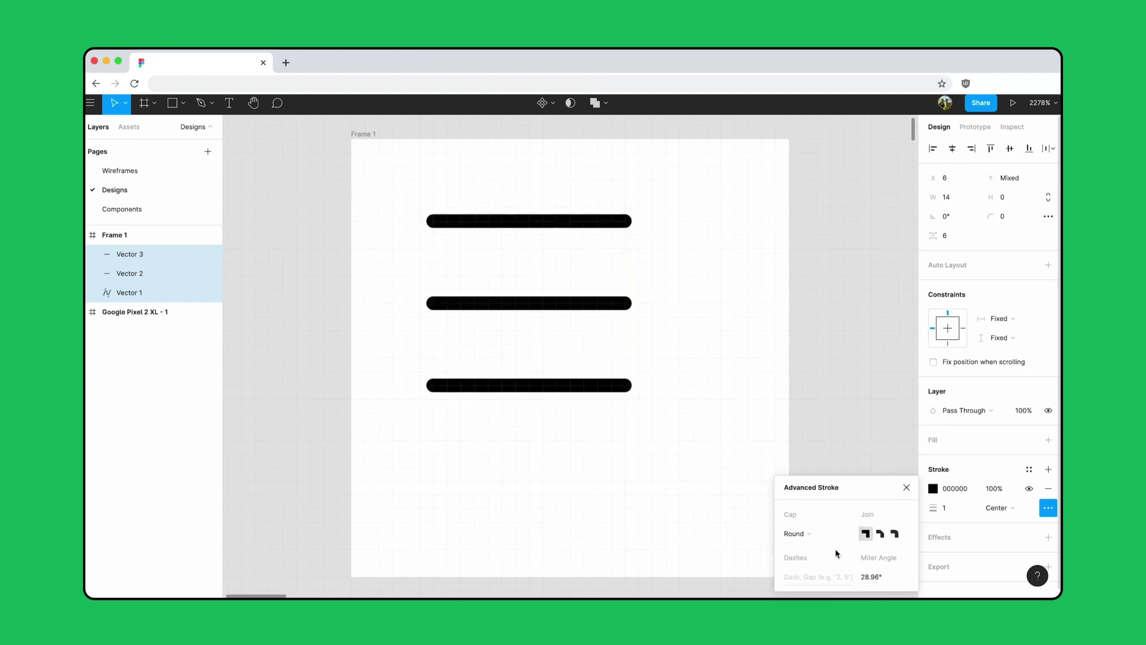
left_click(706, 305)
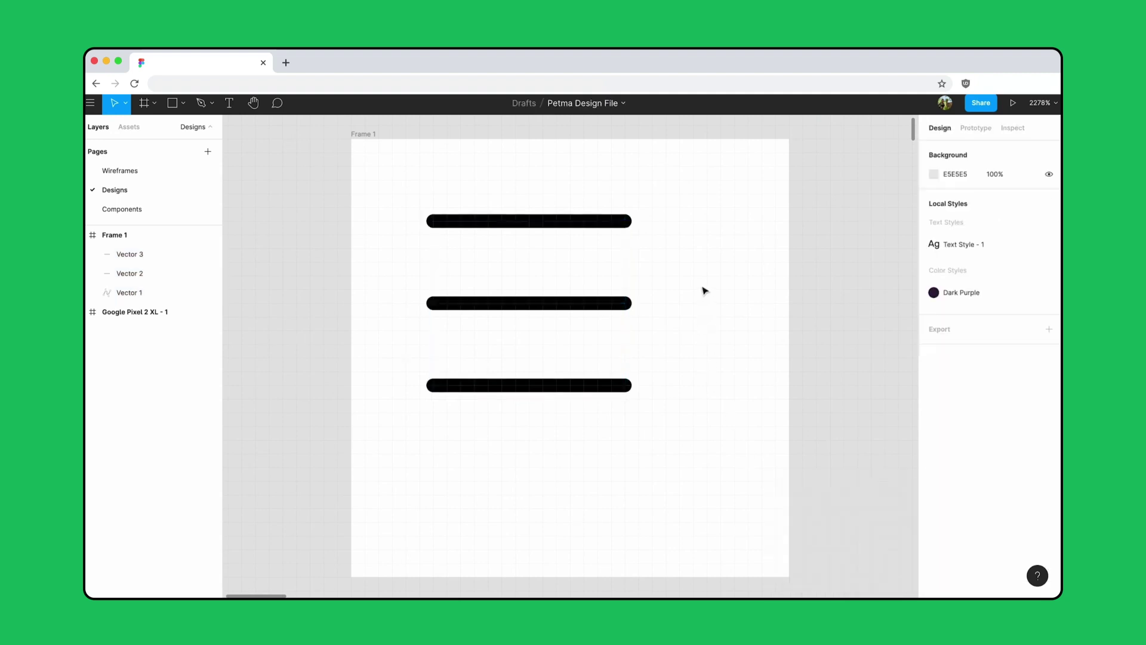
left_click_drag(673, 191, 579, 418)
left_click_drag(561, 305, 596, 357)
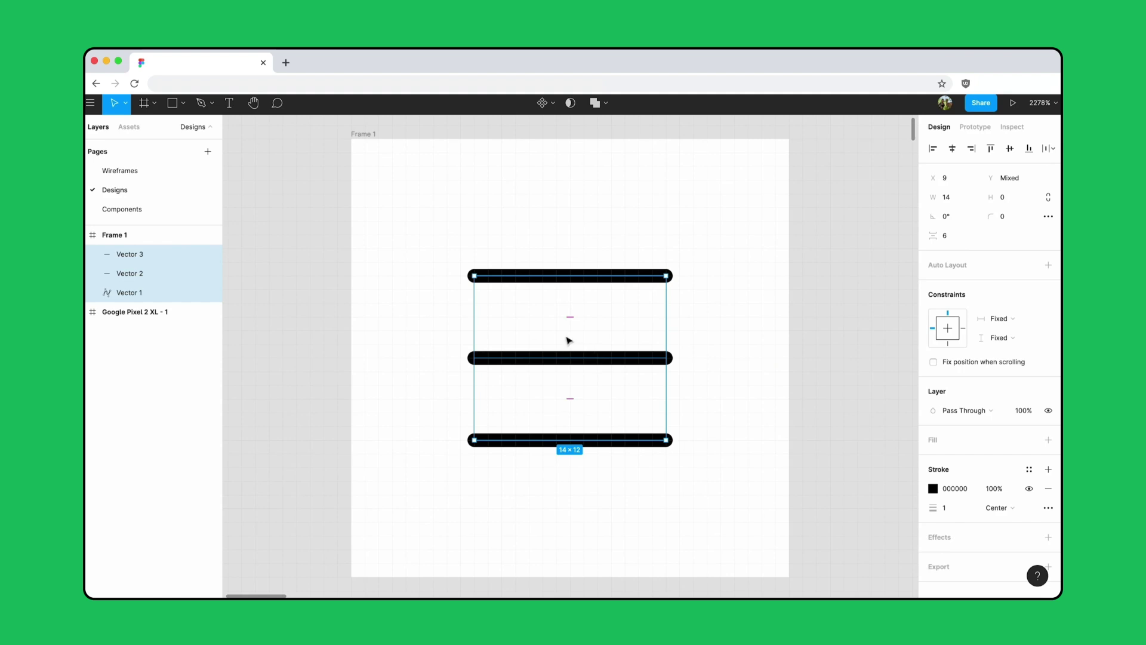
Turn the small frame with the three lines into a component and rename it "Icon / Menu"
left_click(368, 137)
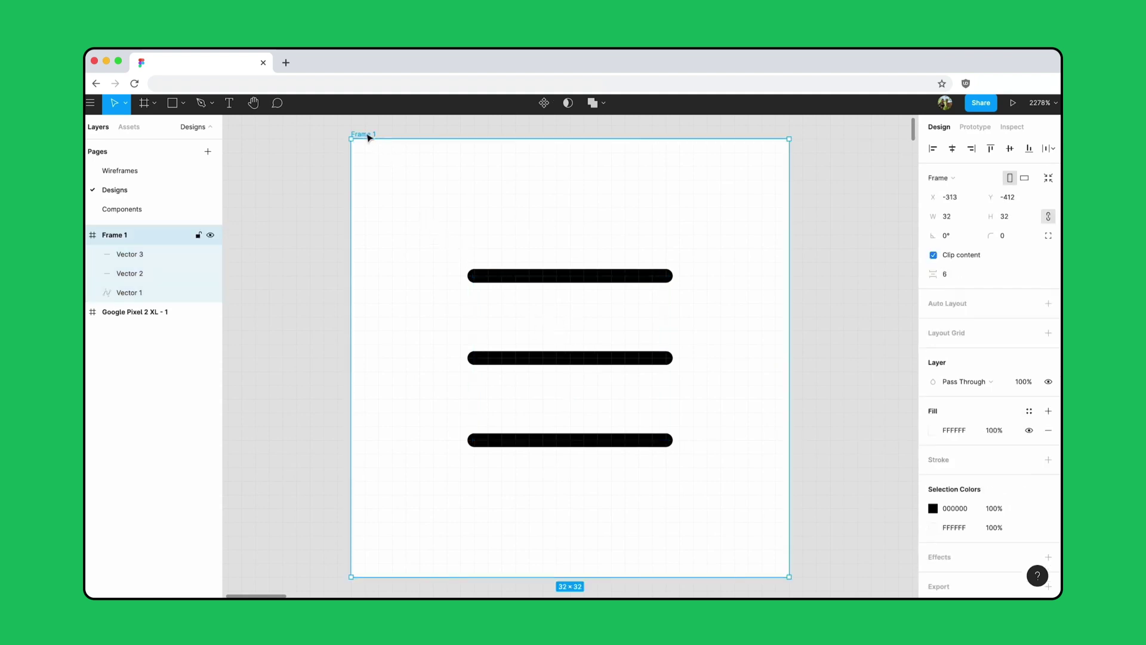
left_click(544, 104)
double_click(125, 236)
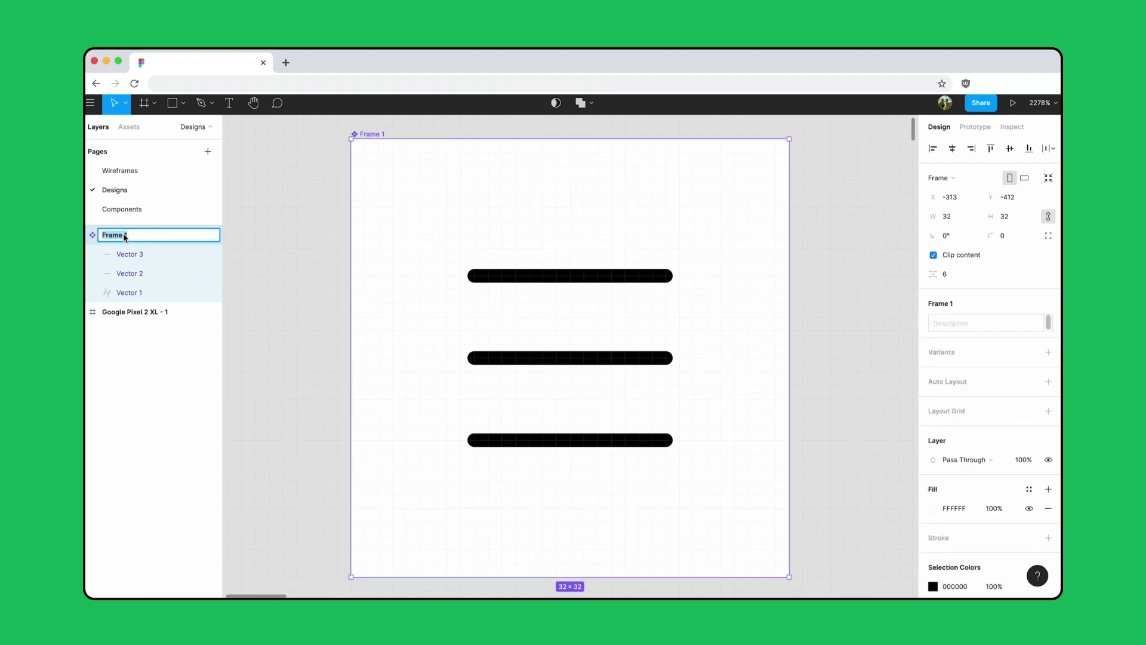
key("BackSpace")
key("Return")
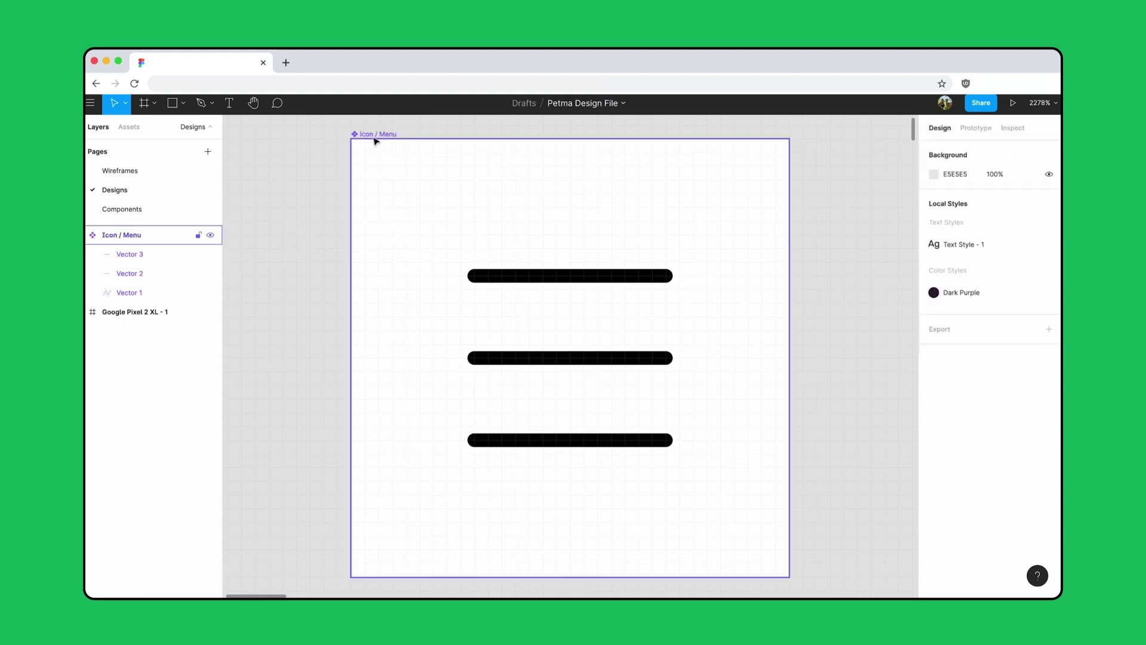
Move the Icon / Menu component to the Components page
right_click(571, 245)
mouse_move(632, 272)
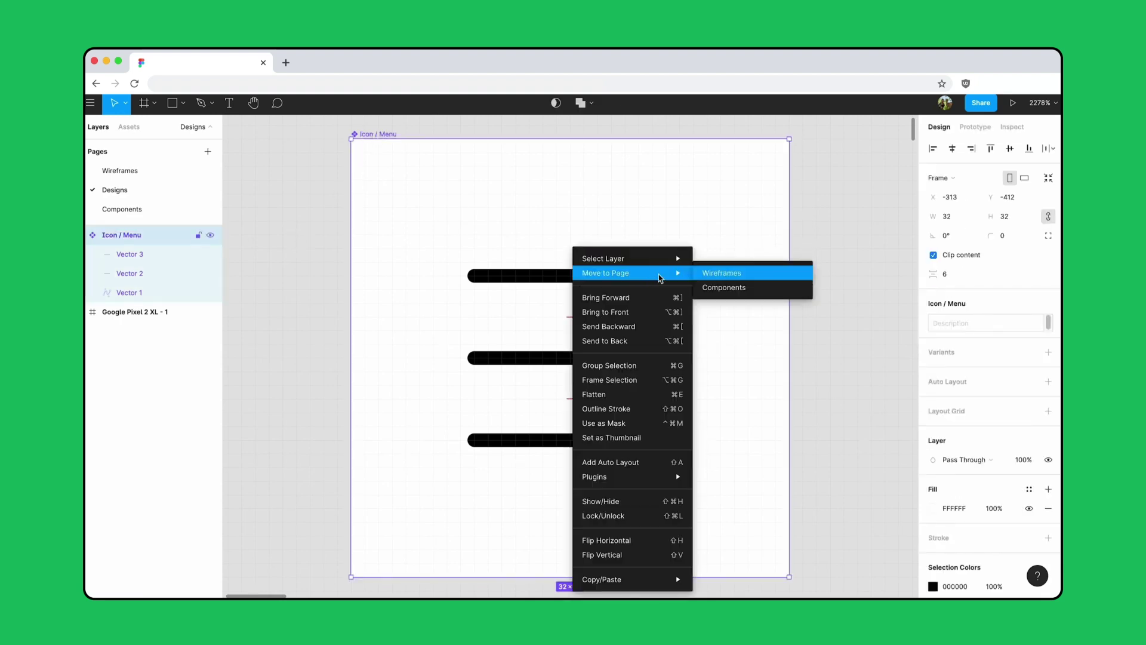
left_click(771, 293)
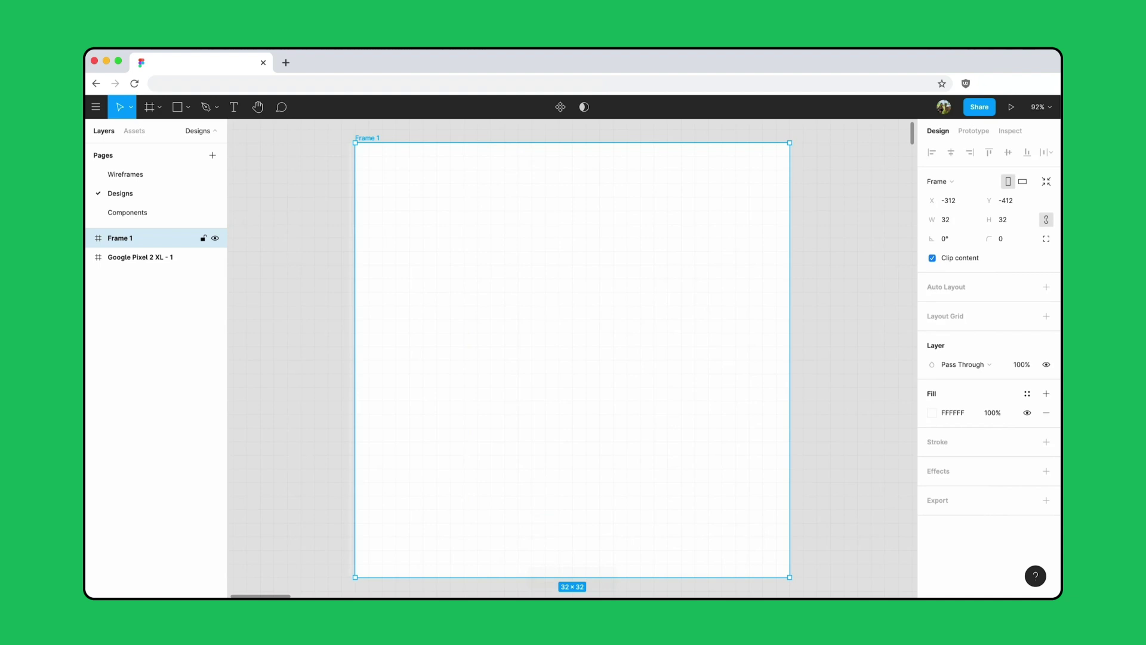
Draw a 16 × 16 circle at X 12, Y 1 in the new 32 × 32 frame and swap its fill for a stroke
left_click(188, 108)
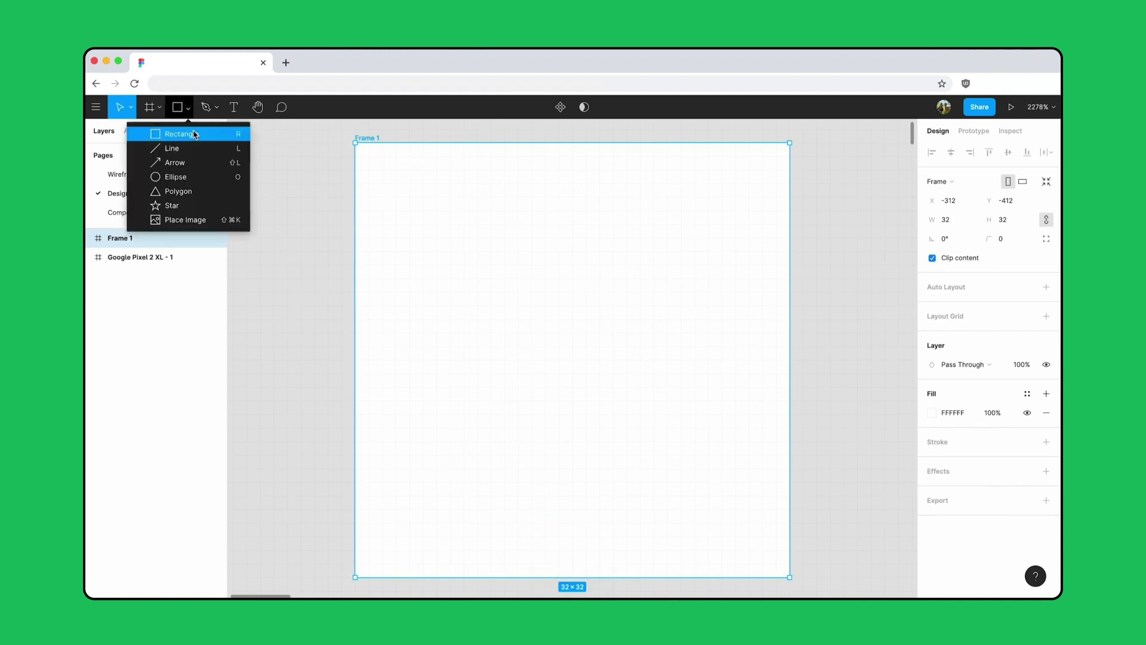
left_click(189, 176)
left_click_drag(517, 156, 716, 371)
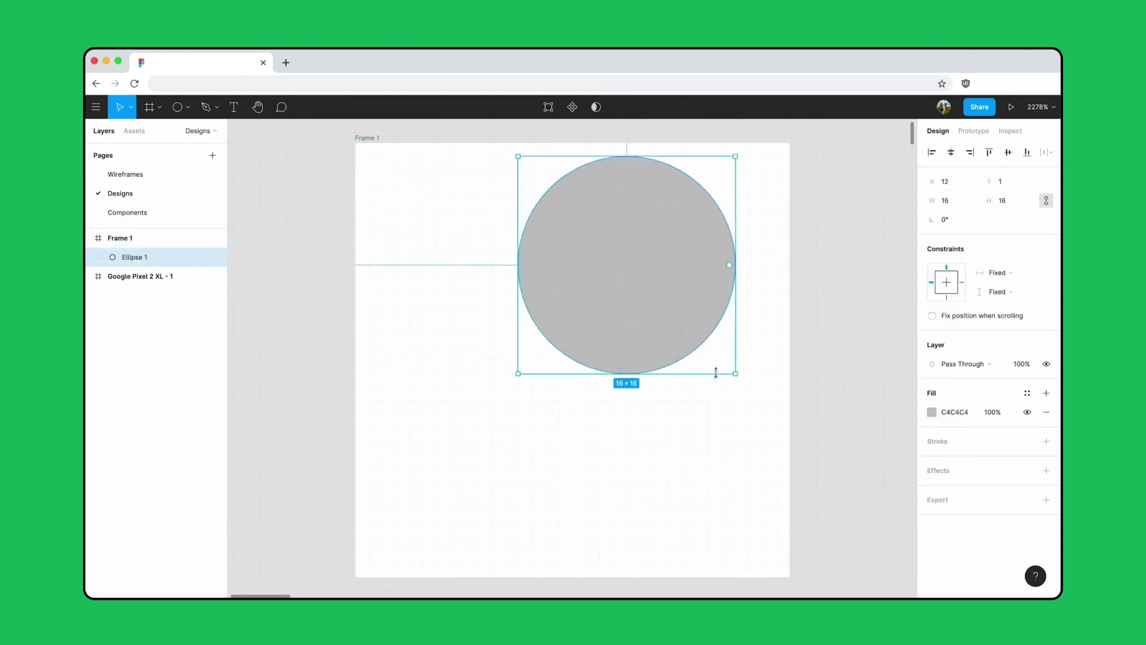
key("shift+x")
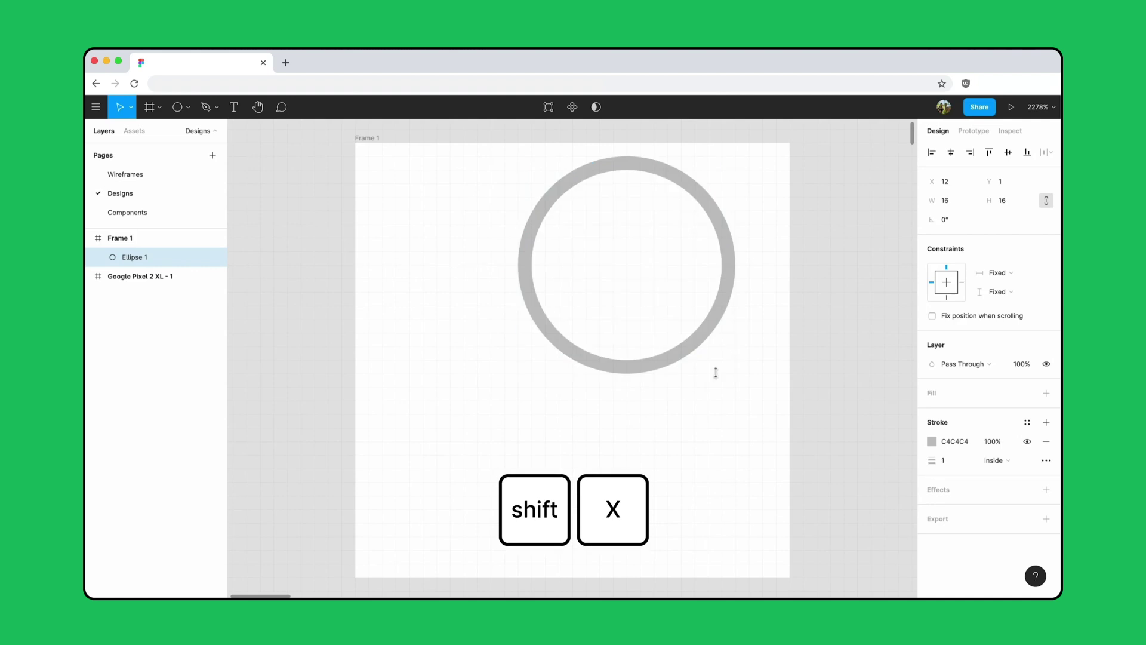
Draw a diagonal handle about 4 × 4 with the Pen tool from the circle's lower-left edge and give its outer end a round cap
left_click(217, 108)
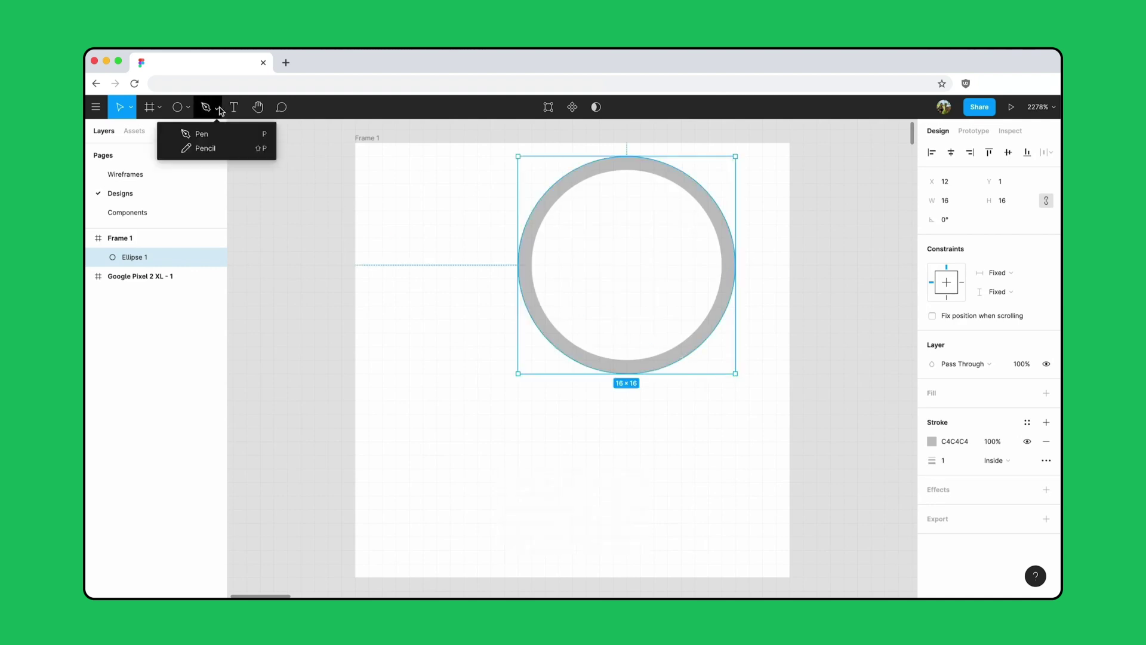
left_click(202, 133)
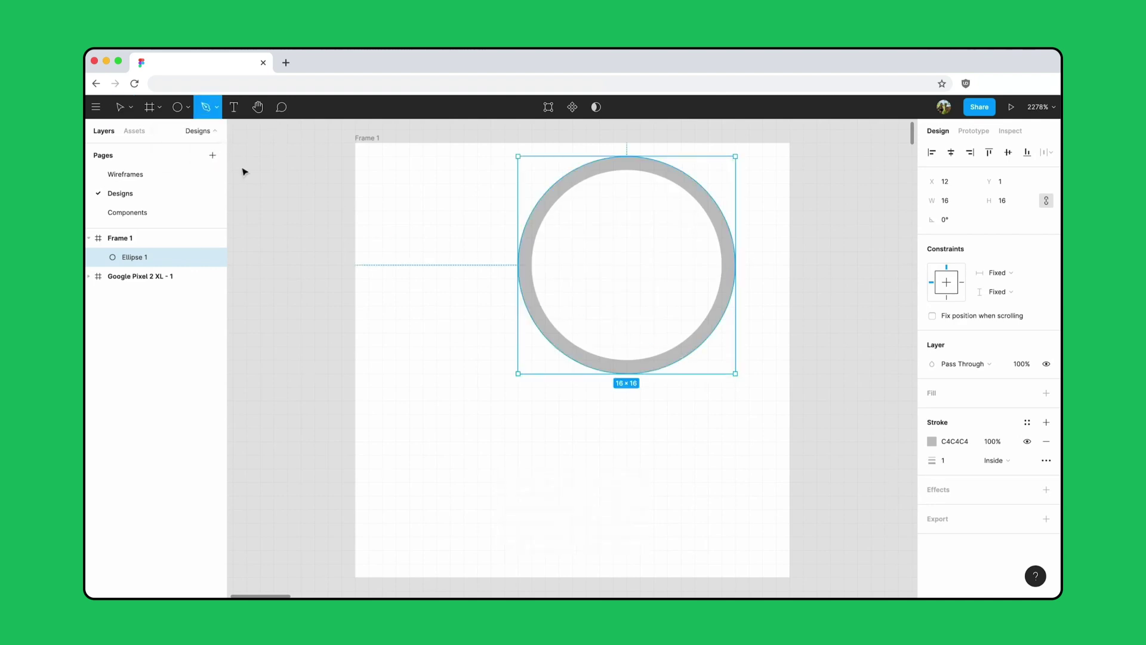
left_click(559, 333, "shift")
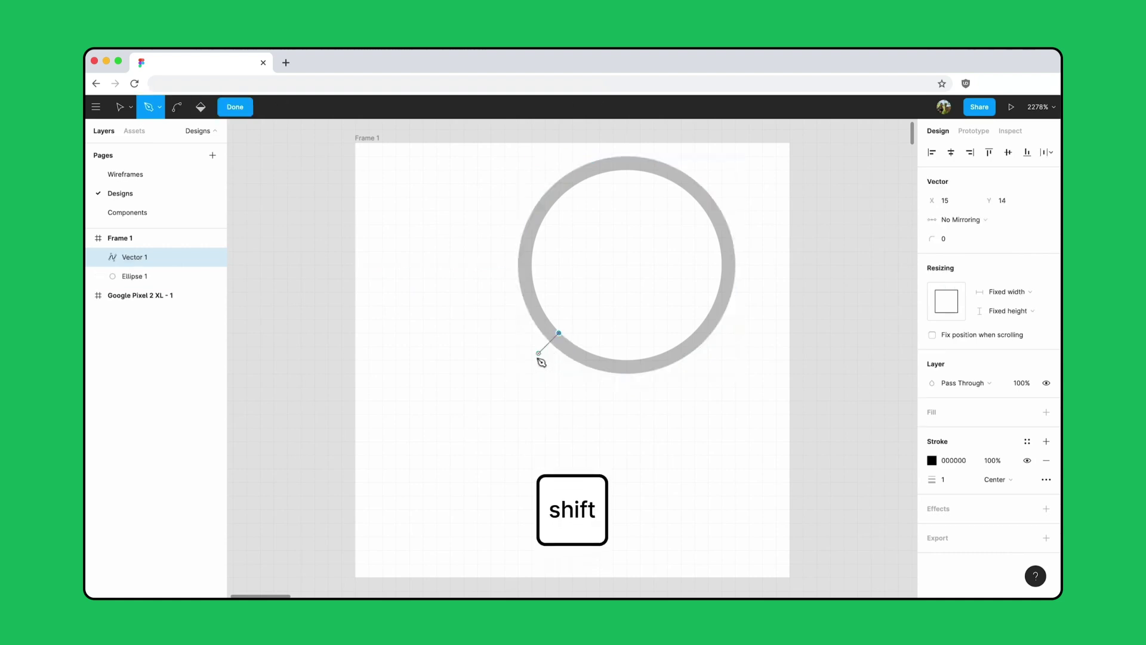
left_click(505, 386)
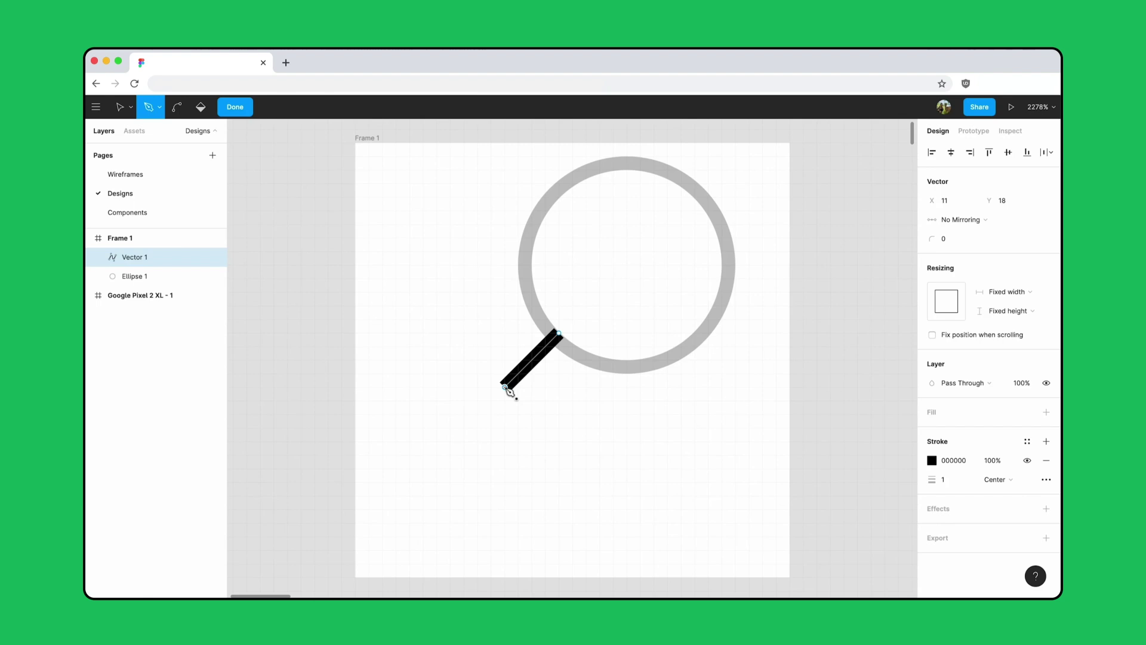
left_click(1045, 479)
left_click(847, 530)
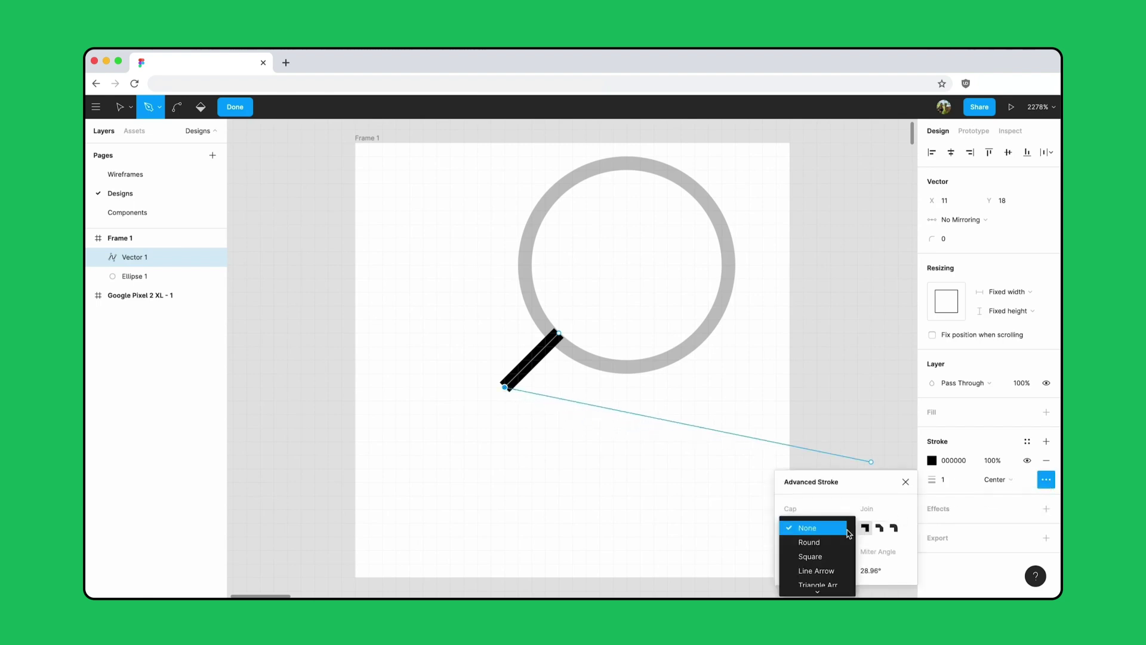
key("Return")
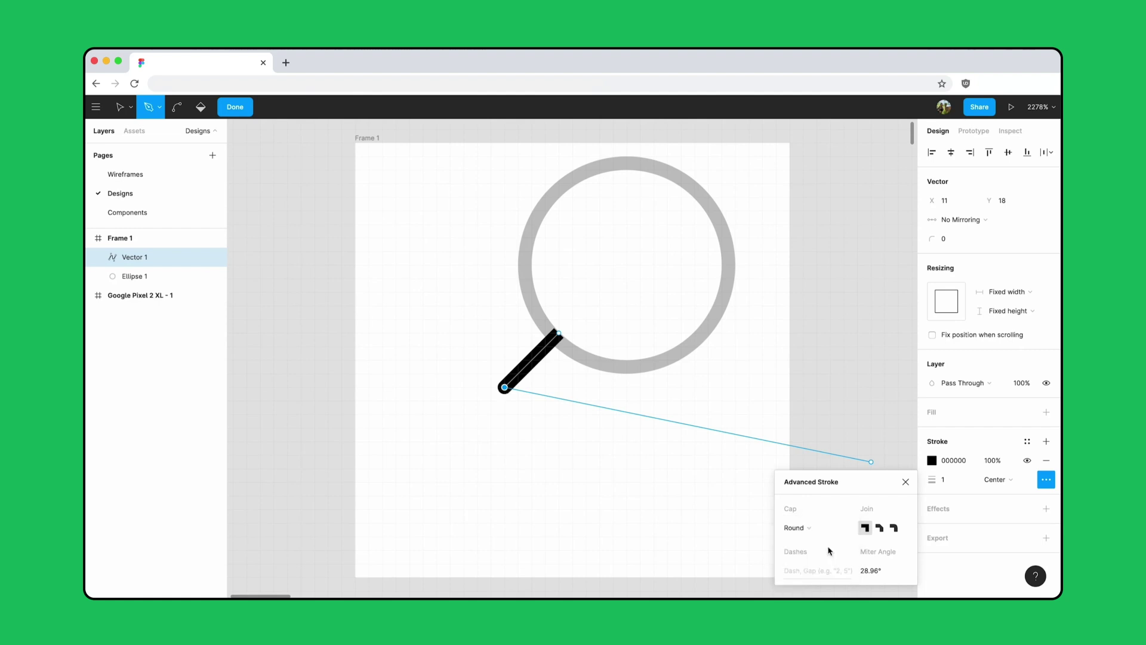
key("Return")
key("Return")
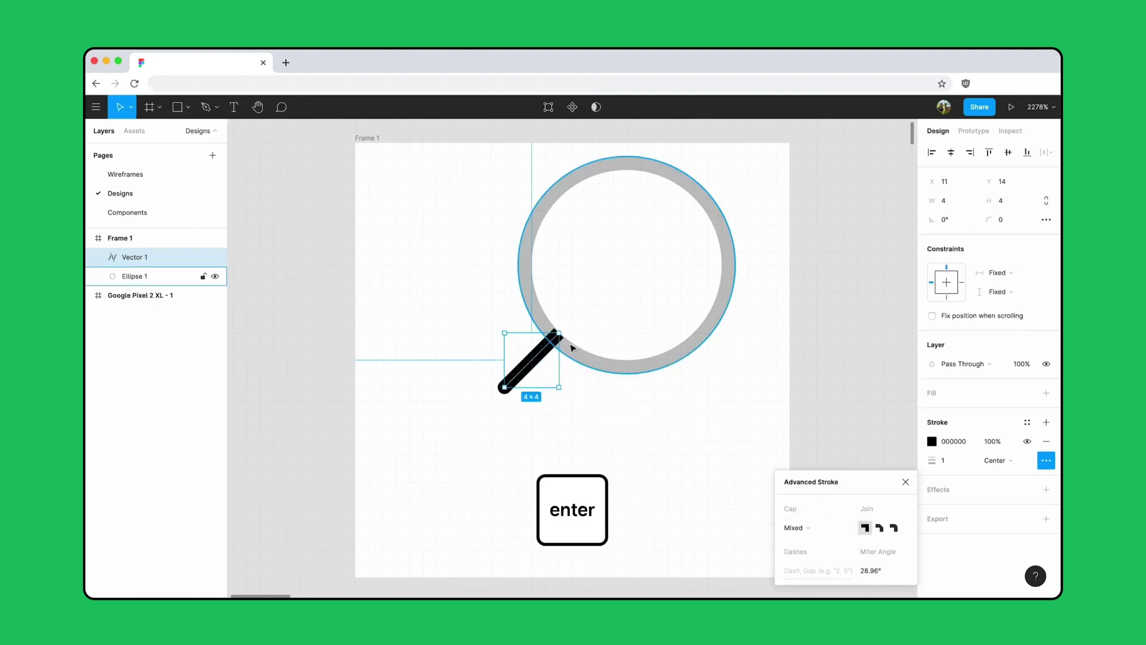
Unite the circle and handle with Union Selection and move the merged shape to X 7, Y 7 in the frame
left_click(422, 189)
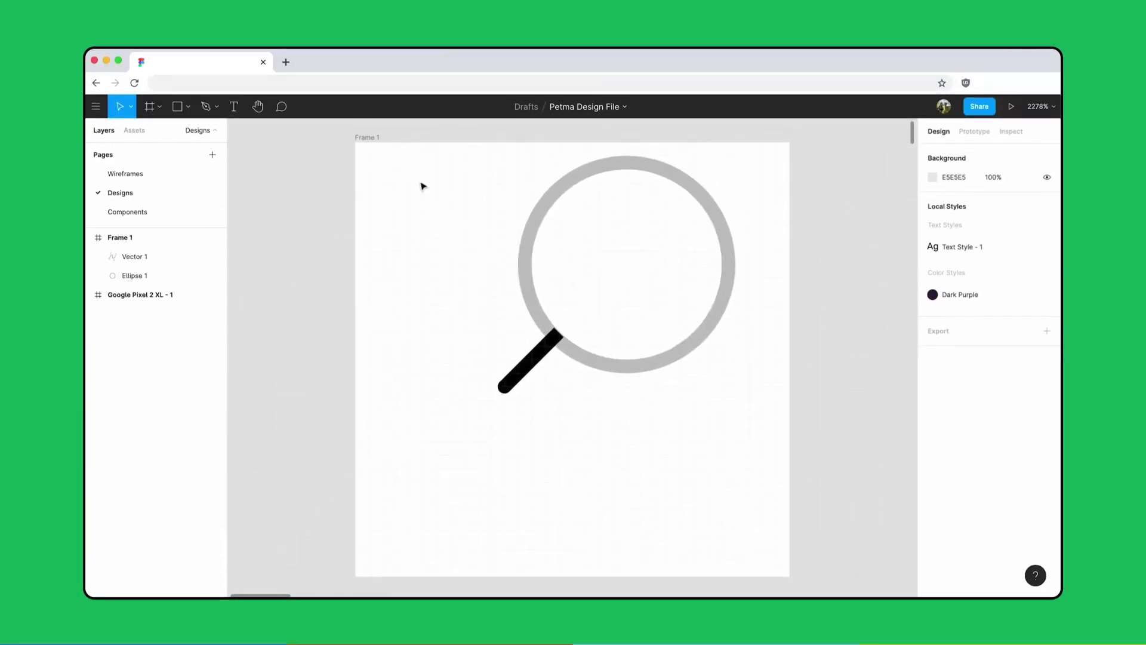
left_click_drag(421, 184, 707, 446)
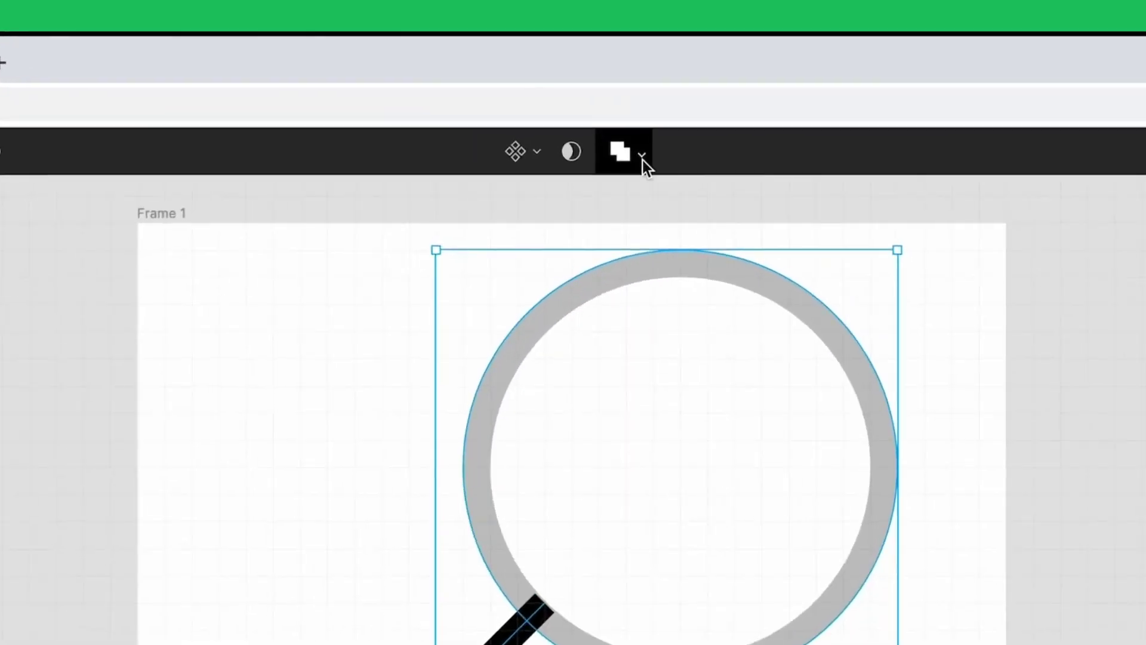
left_click(606, 107)
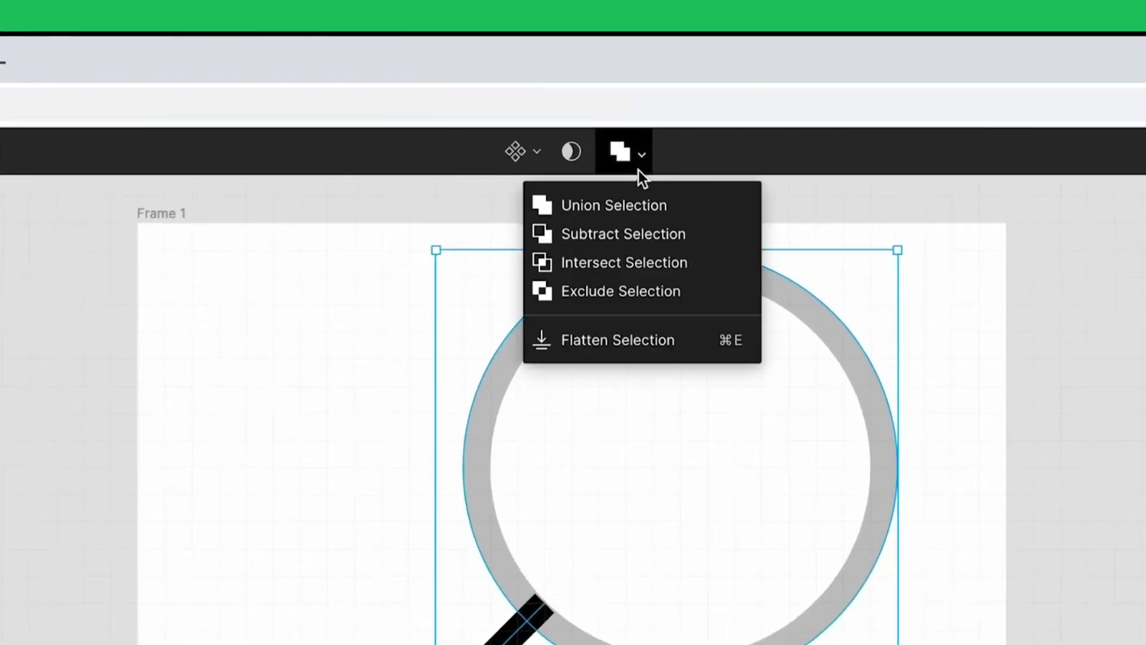
left_click(588, 205)
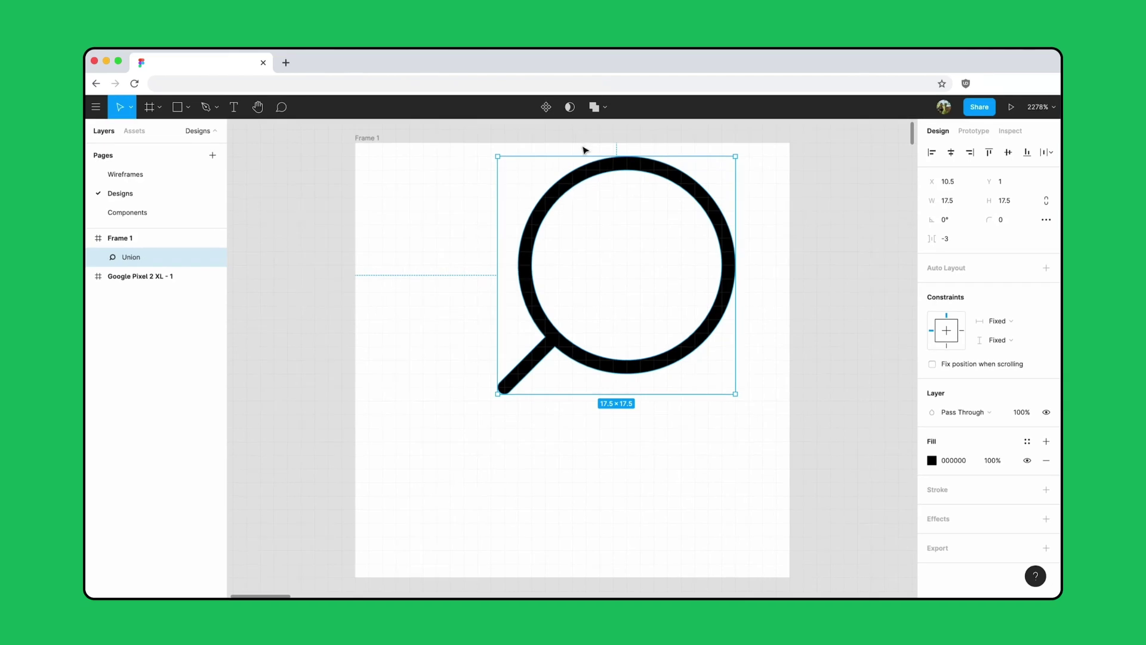
left_click_drag(585, 176, 540, 260)
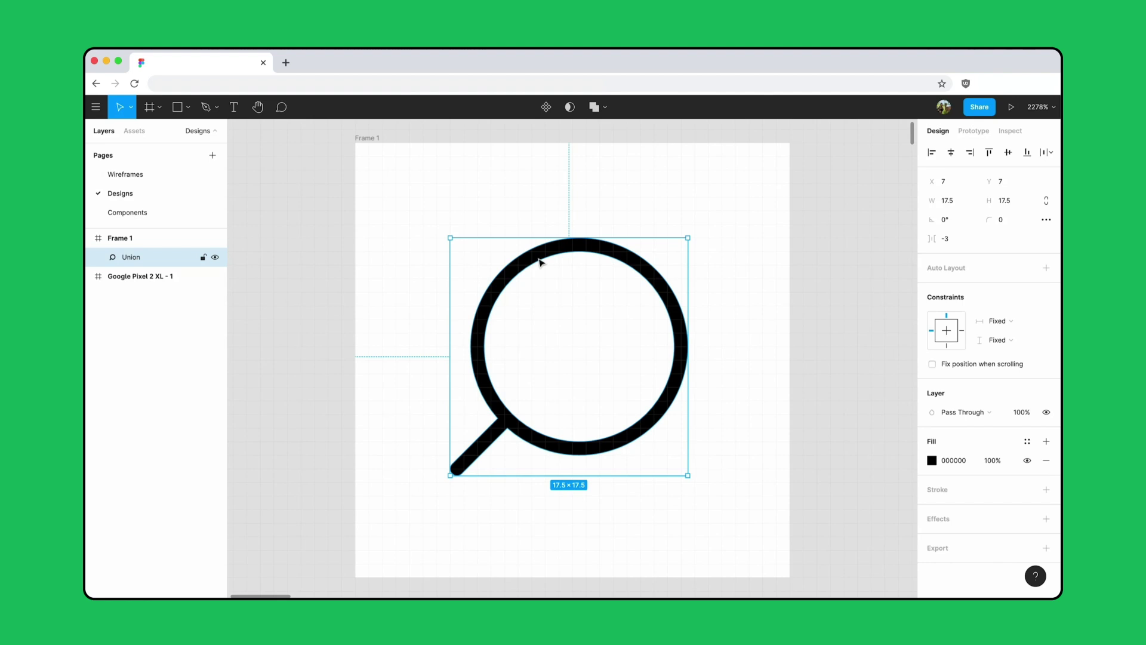
Rename the magnifier's frame "Icon / Search" and turn it into a component
double_click(120, 238)
type("Icon / Sear")
left_click(328, 215)
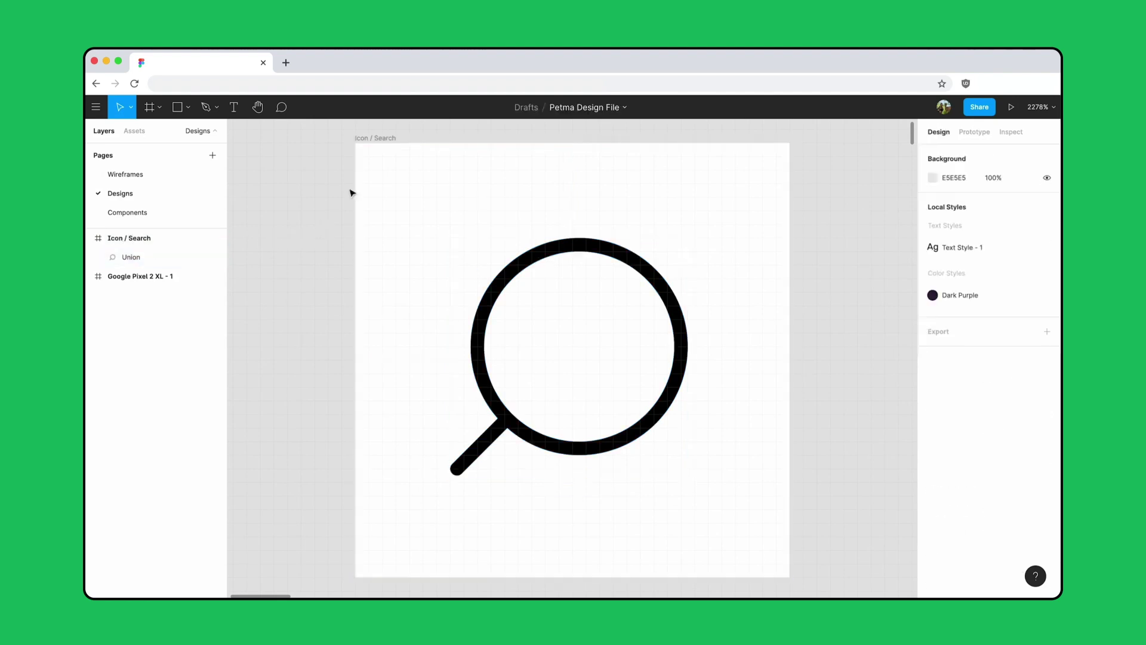
left_click(380, 137)
left_click(546, 107)
Move the Icon / Search component to the Components page
right_click(569, 178)
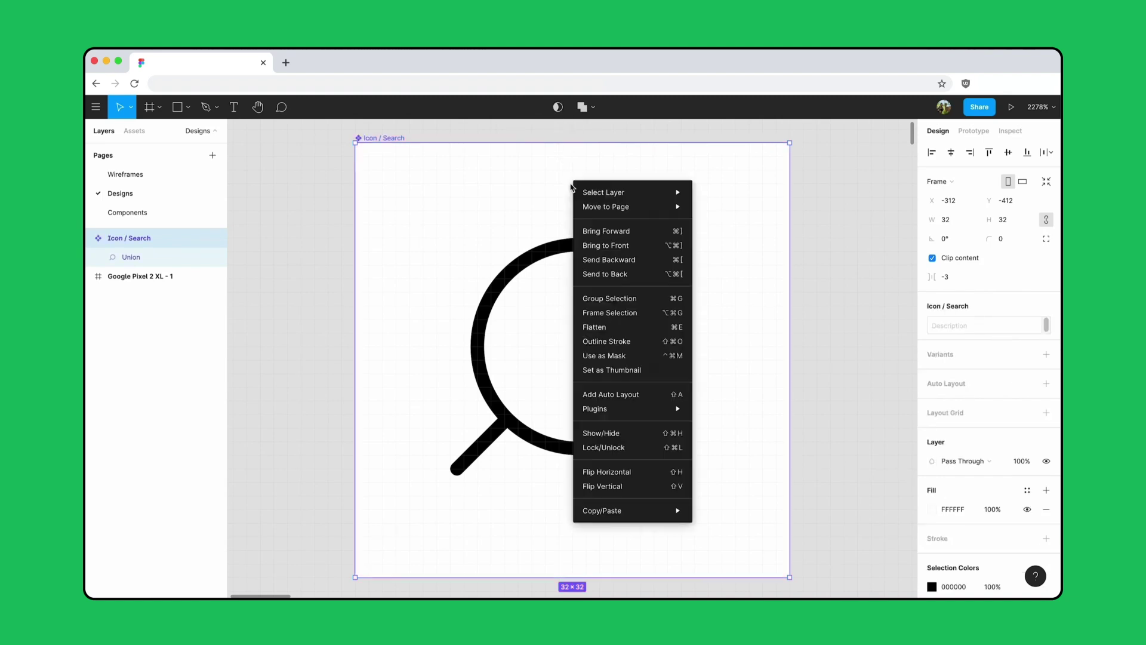
mouse_move(635, 206)
left_click(776, 222)
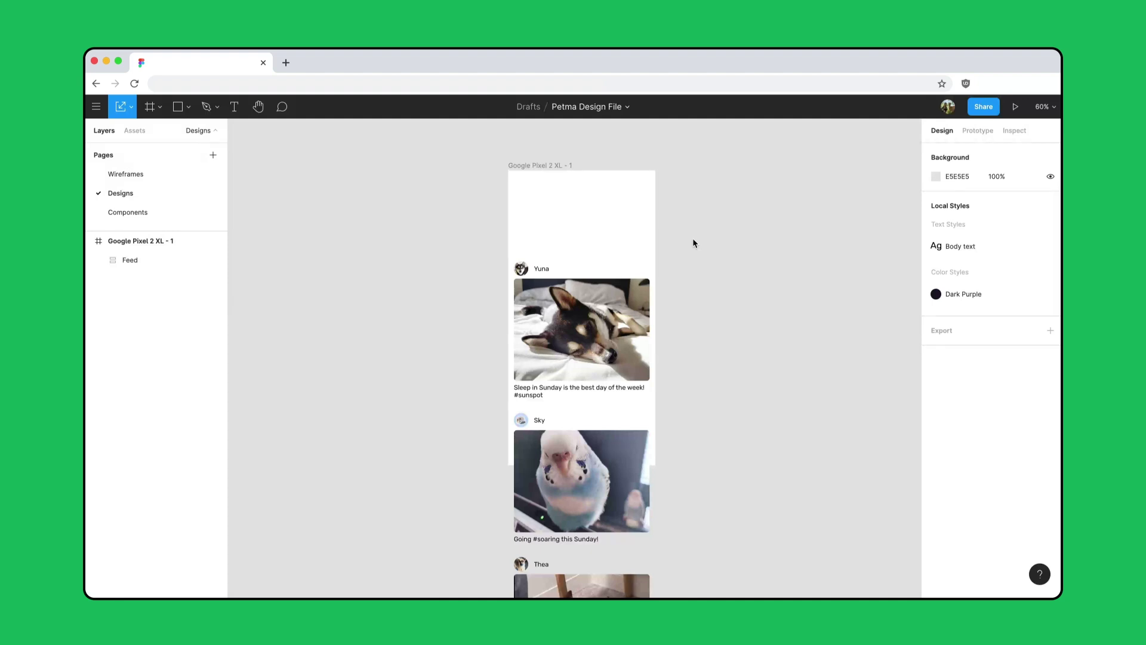
Create a 411 × 80 frame below the Post component on the Components page
left_click(187, 213)
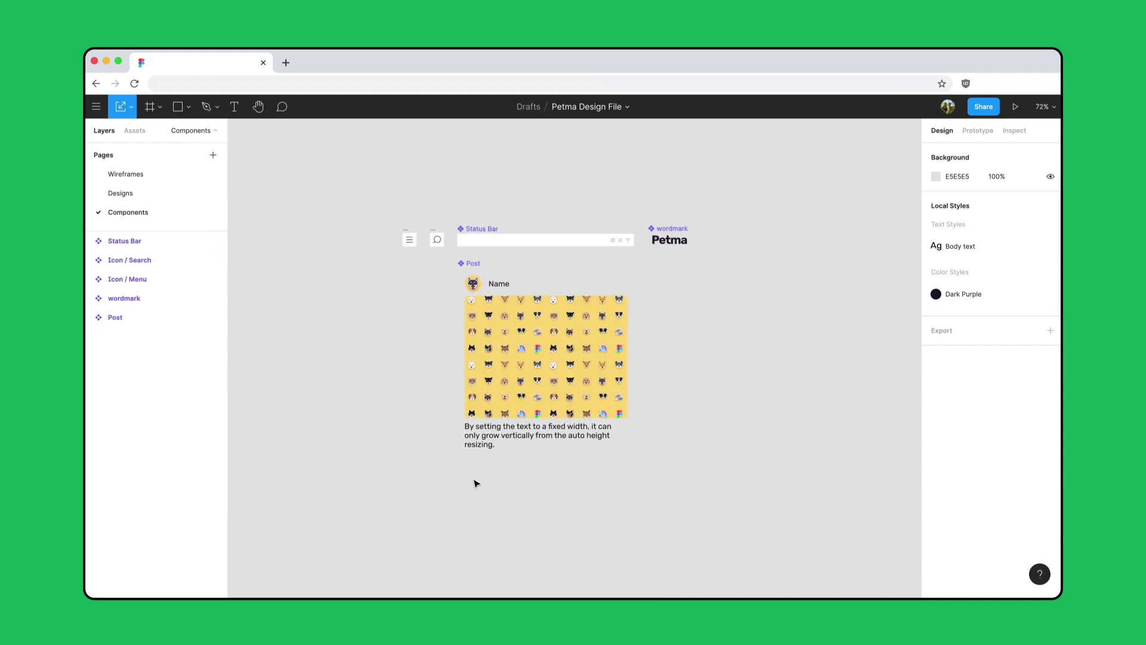
key("f")
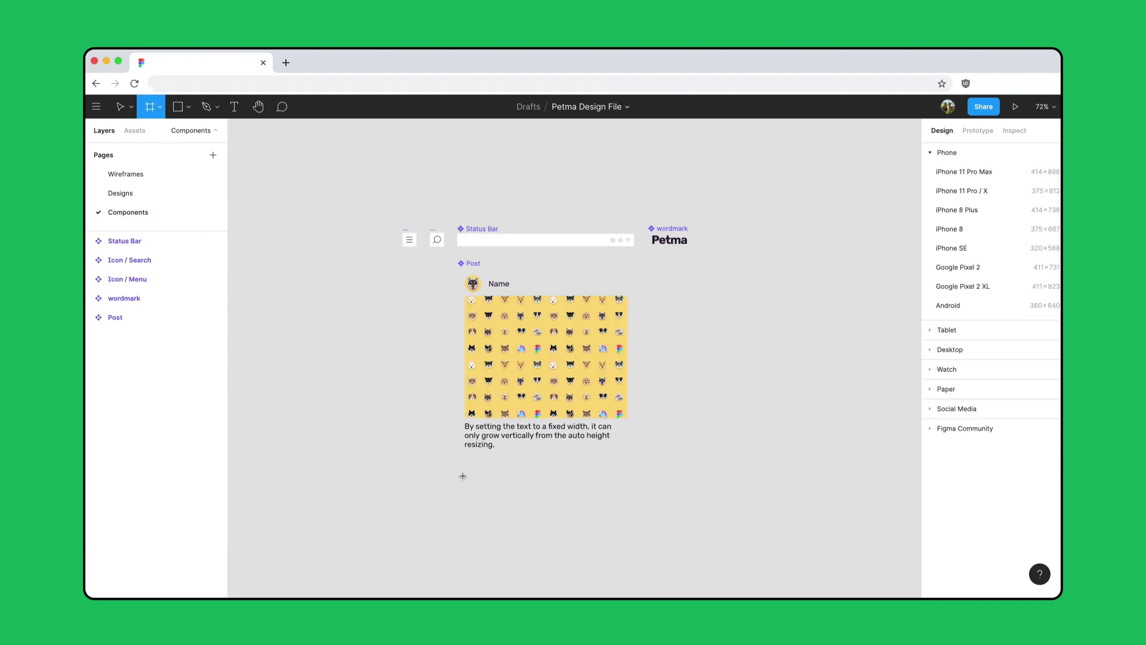
left_click_drag(463, 476, 633, 535)
left_click(968, 225)
key("Tab")
type("80")
key("Return")
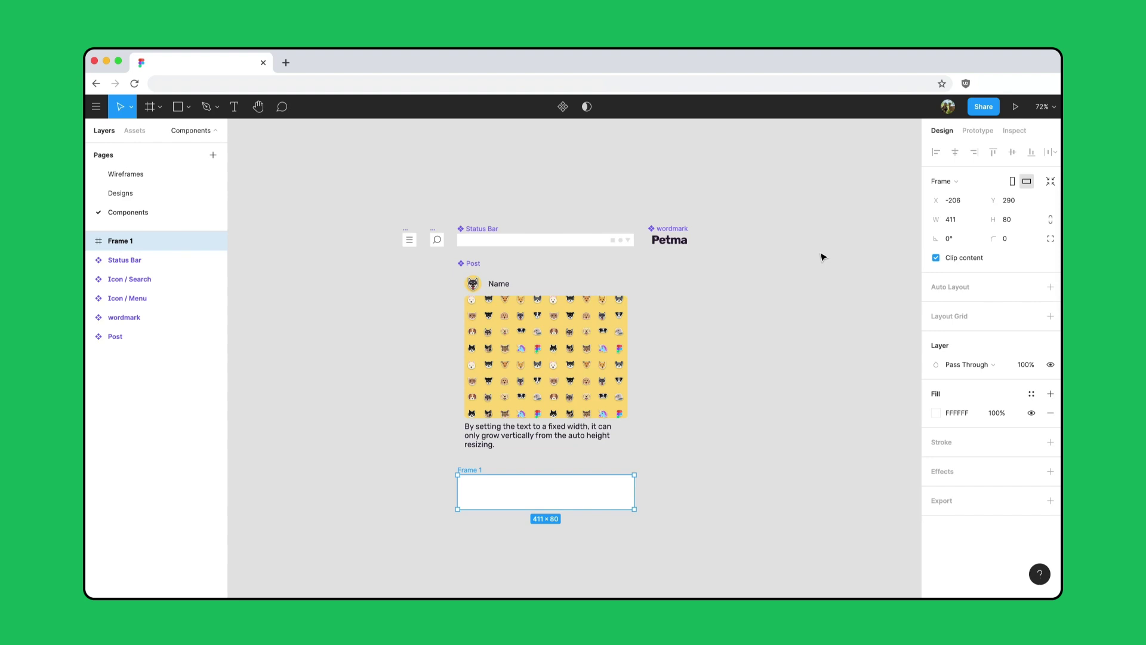
Place an instance of the local Icon / Menu component in the new frame's lower-left corner, at about X 1, Y 40
key("shift+2")
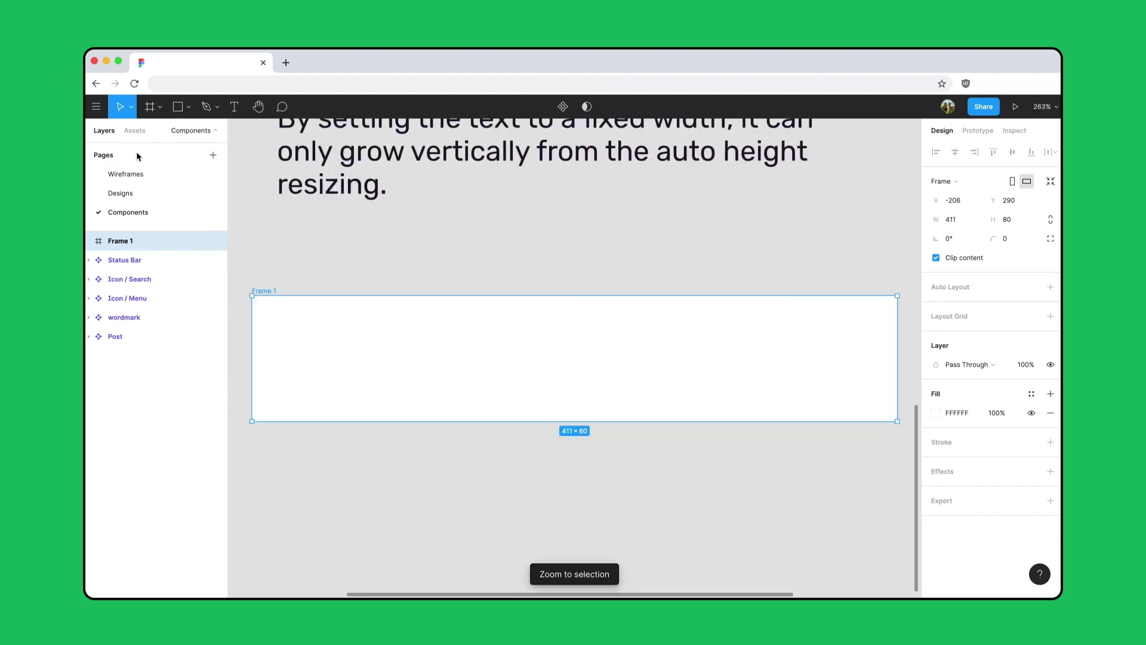
left_click(135, 131)
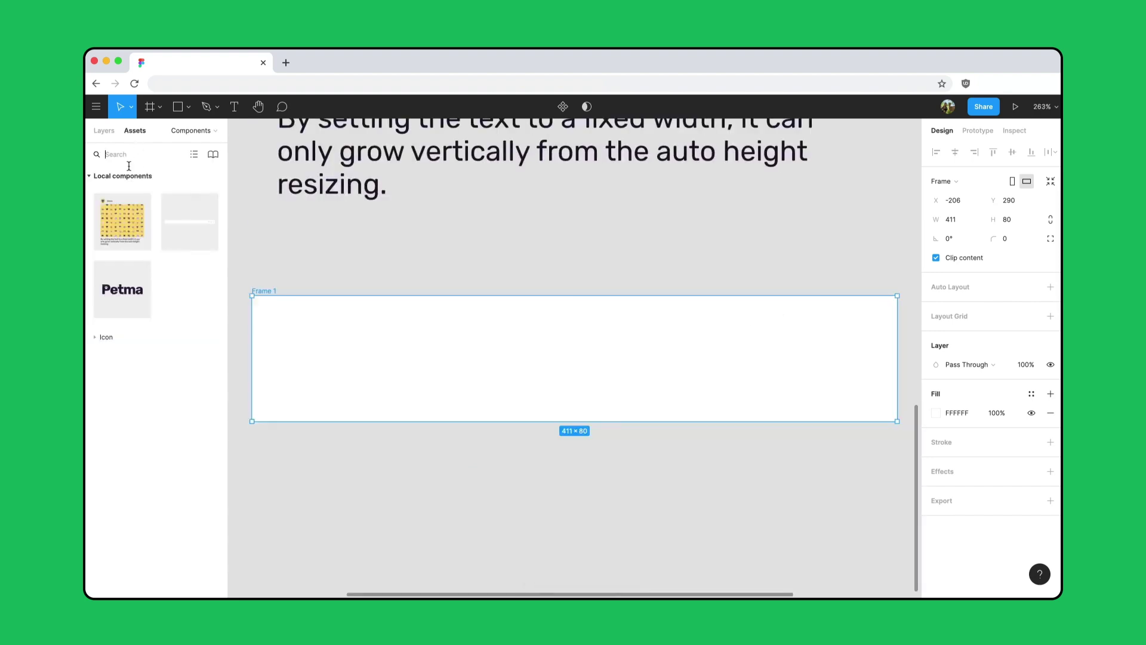
left_click(96, 338)
key("Escape")
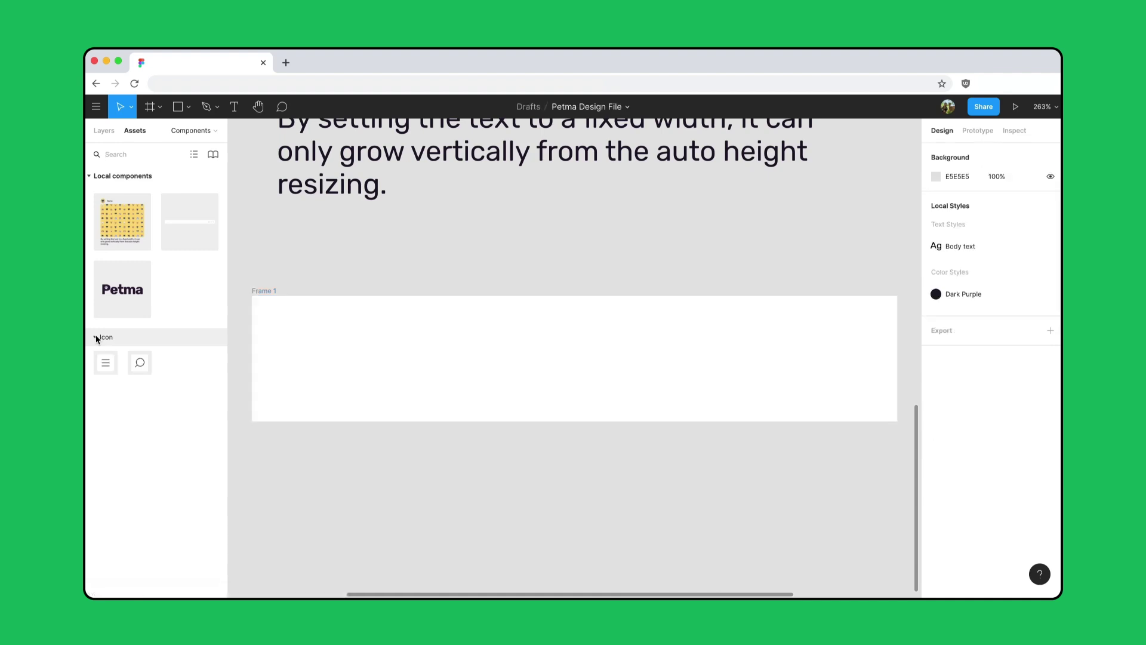
left_click_drag(103, 360, 276, 401)
key("alt")
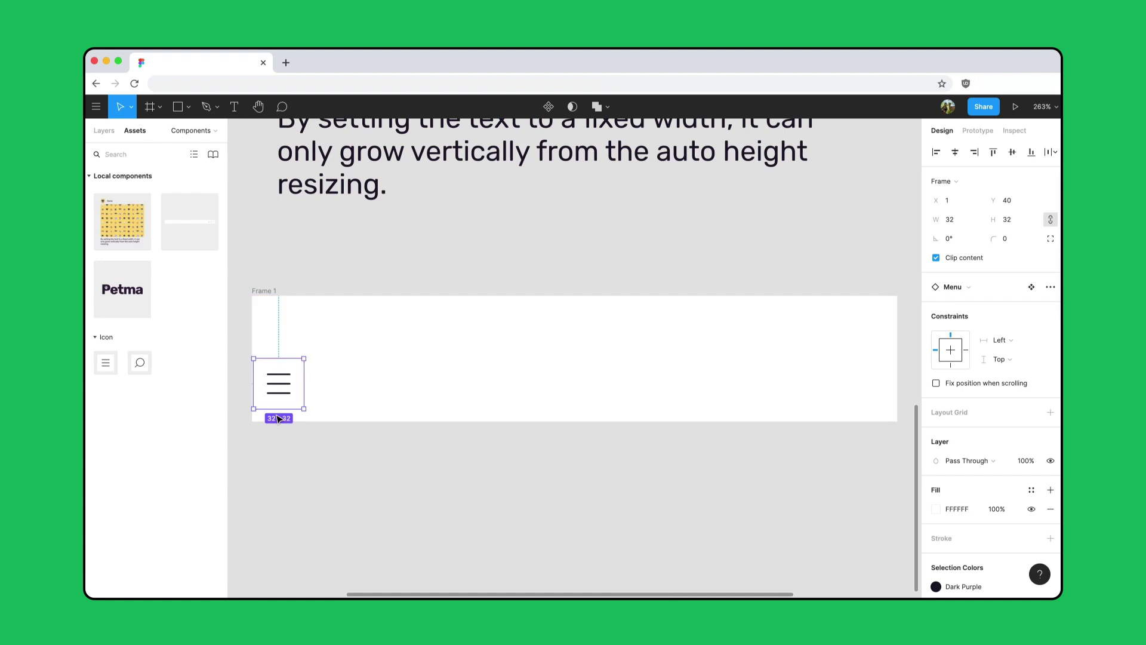
Nudge the Menu icon instance to X 8 inside the 411 × 80 frame
key("Right")
key("Right")
key("Right")
key("Right")
key("Right")
key("Right")
key("Right")
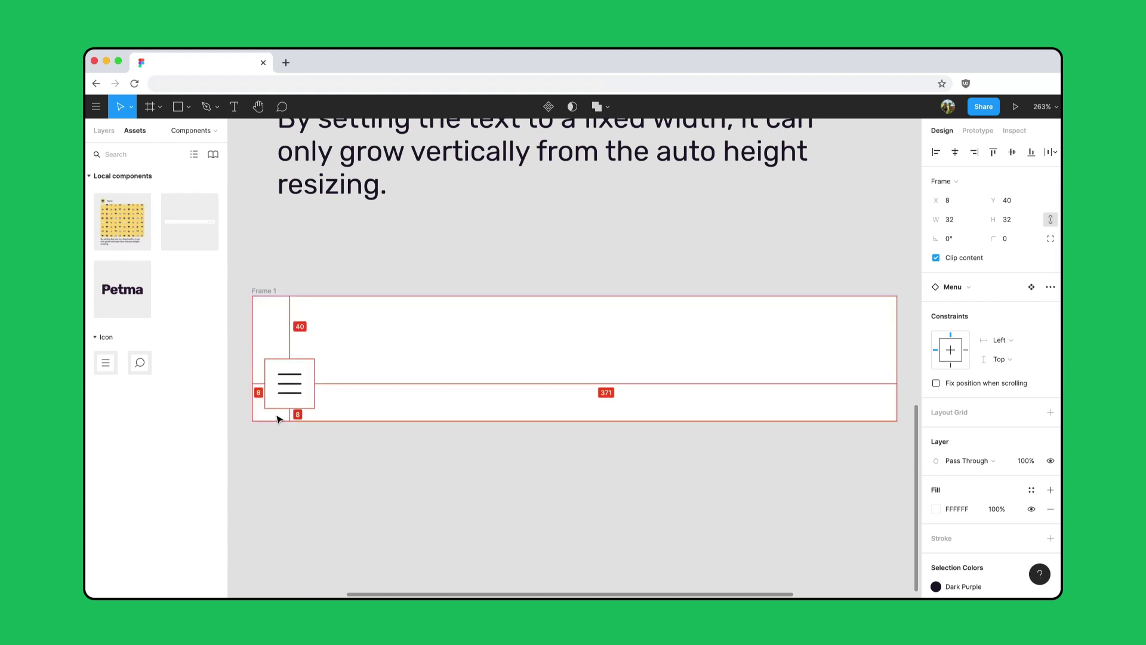
Place a Search icon instance in the frame's lower-right corner at X 371, Y 40, with its horizontal constraint set to Right
left_click_drag(142, 366, 854, 389)
key("alt")
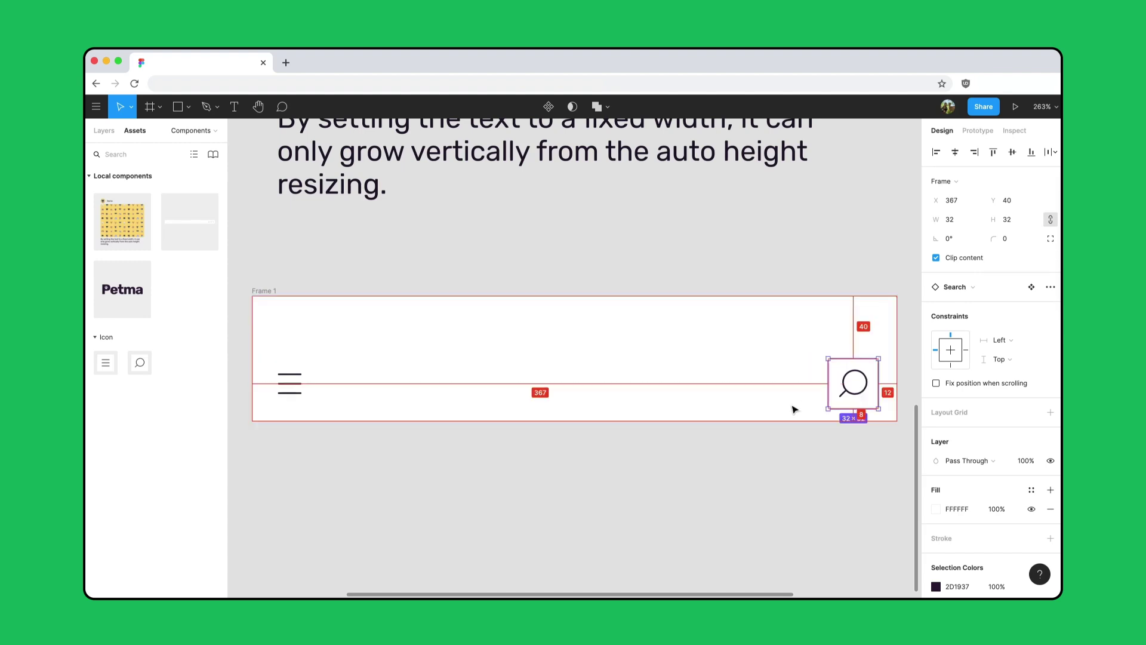
key("Right")
key("Right")
key("Right")
key("Right")
left_click(966, 351)
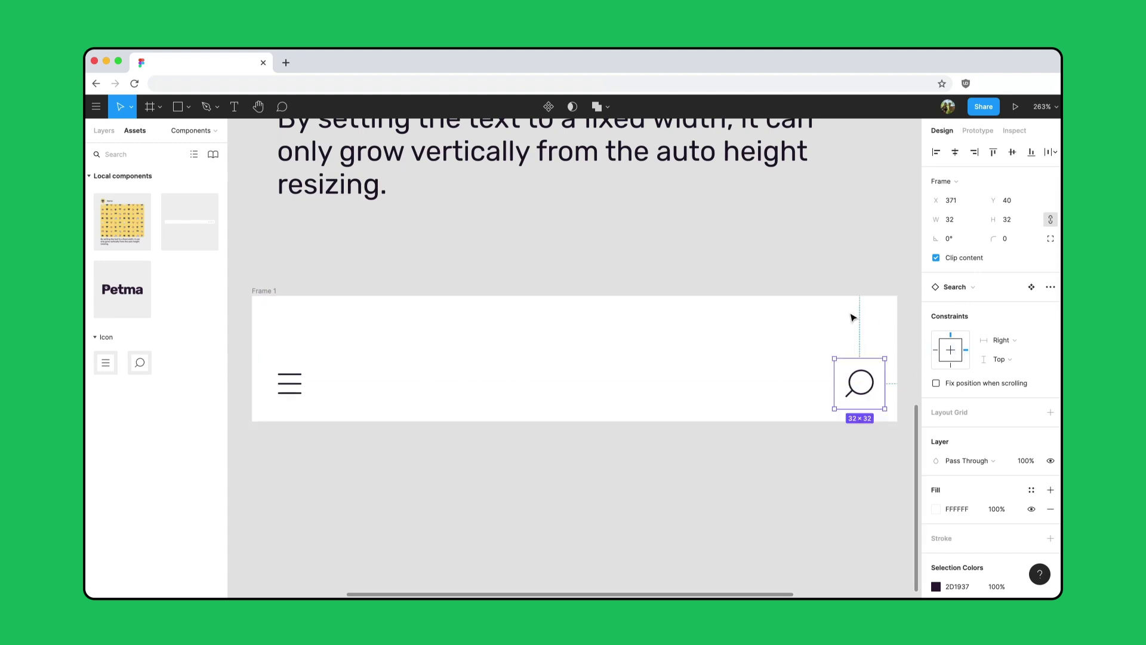
Place a wordmark instance at Y 41 between the two icons, horizontally centred in the frame with a Center horizontal constraint
left_click(662, 267)
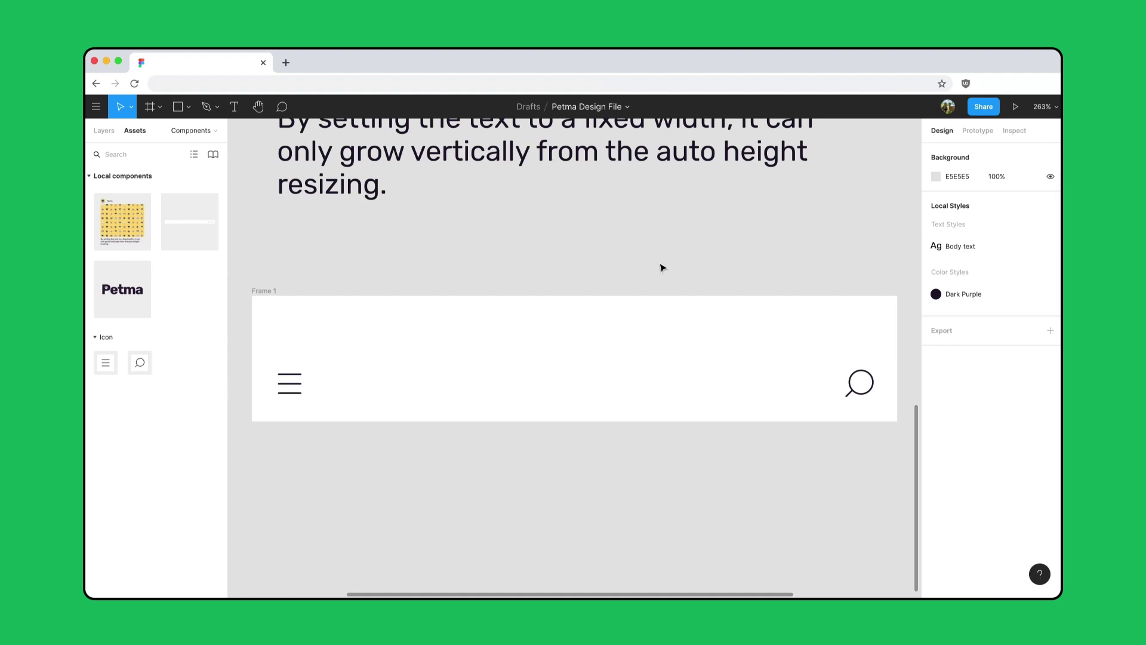
left_click_drag(127, 299, 584, 387)
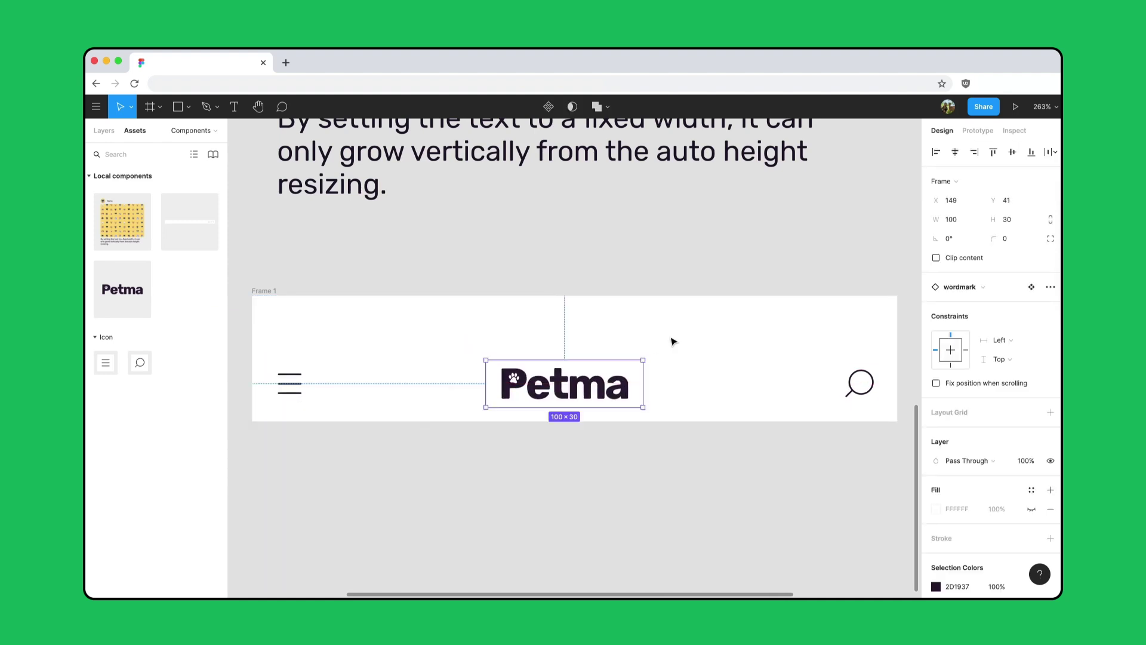
left_click(956, 153)
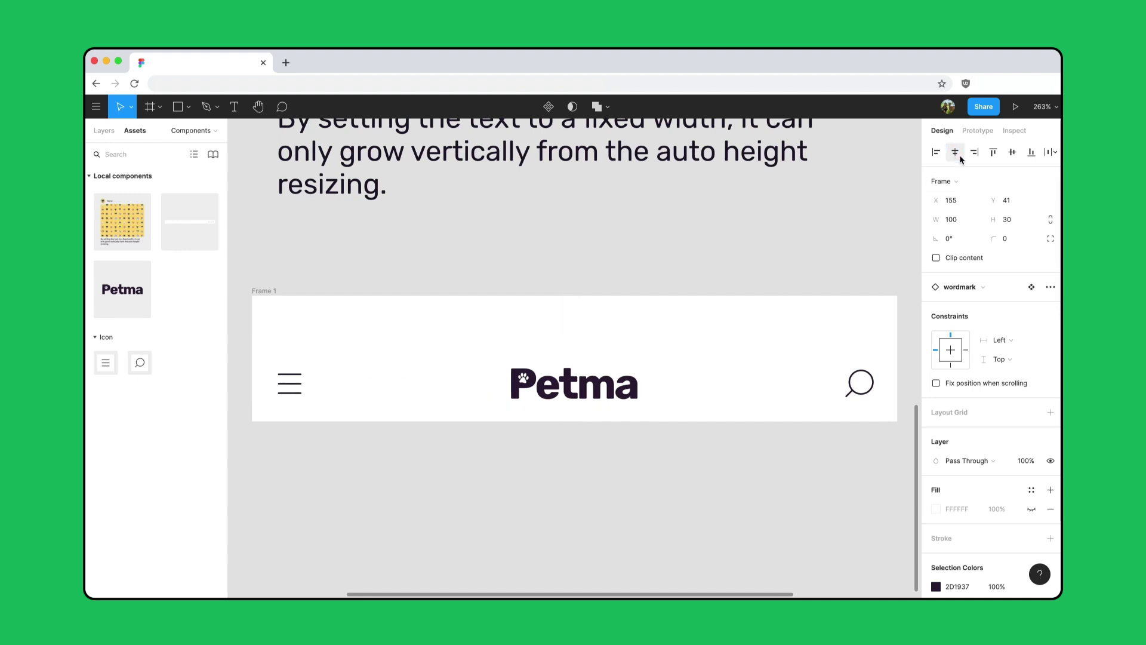
left_click(953, 351)
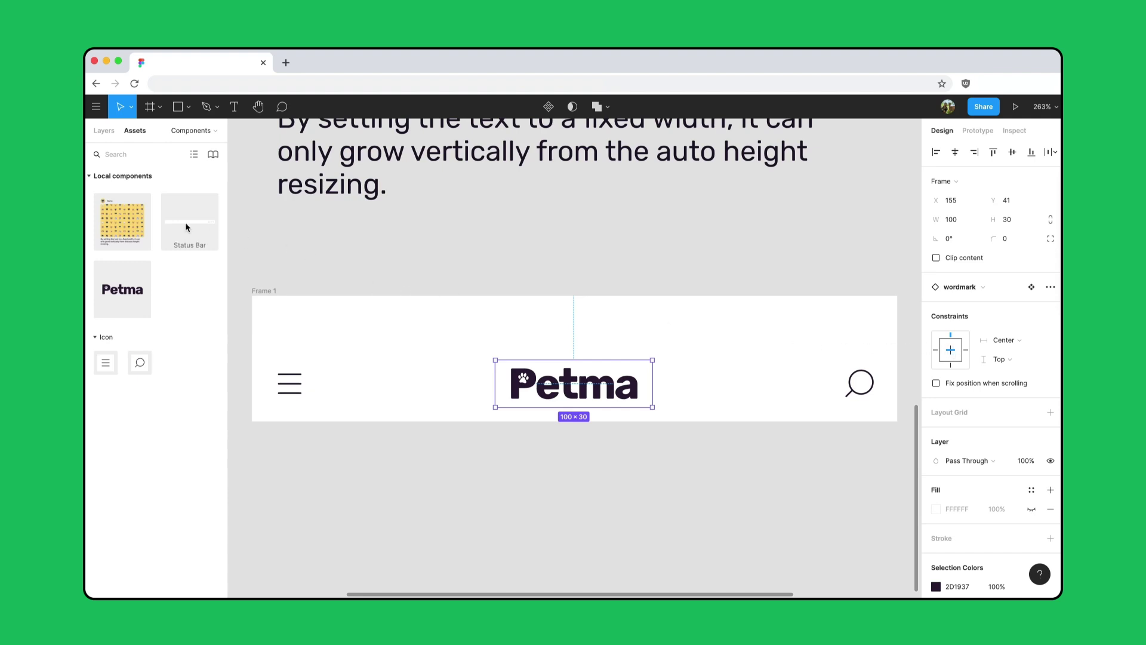
Place a Status Bar instance flush with the frame's top edge at X 0, Y 0, and constrain it Left & Right
left_click_drag(187, 227, 453, 320)
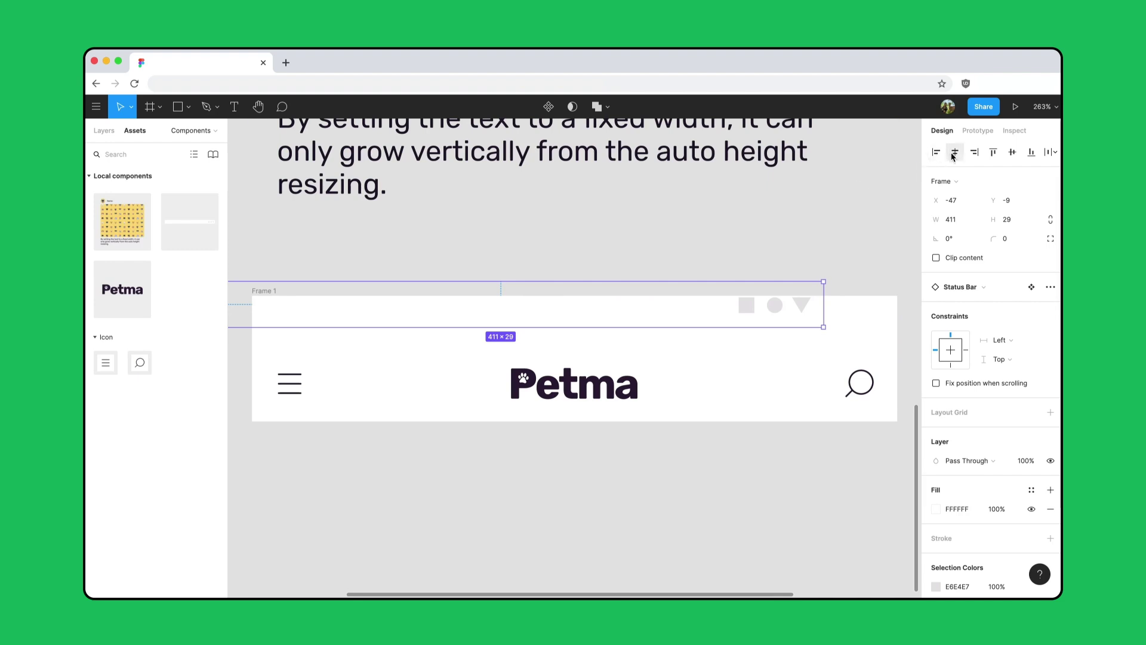
left_click(972, 154)
left_click(993, 153)
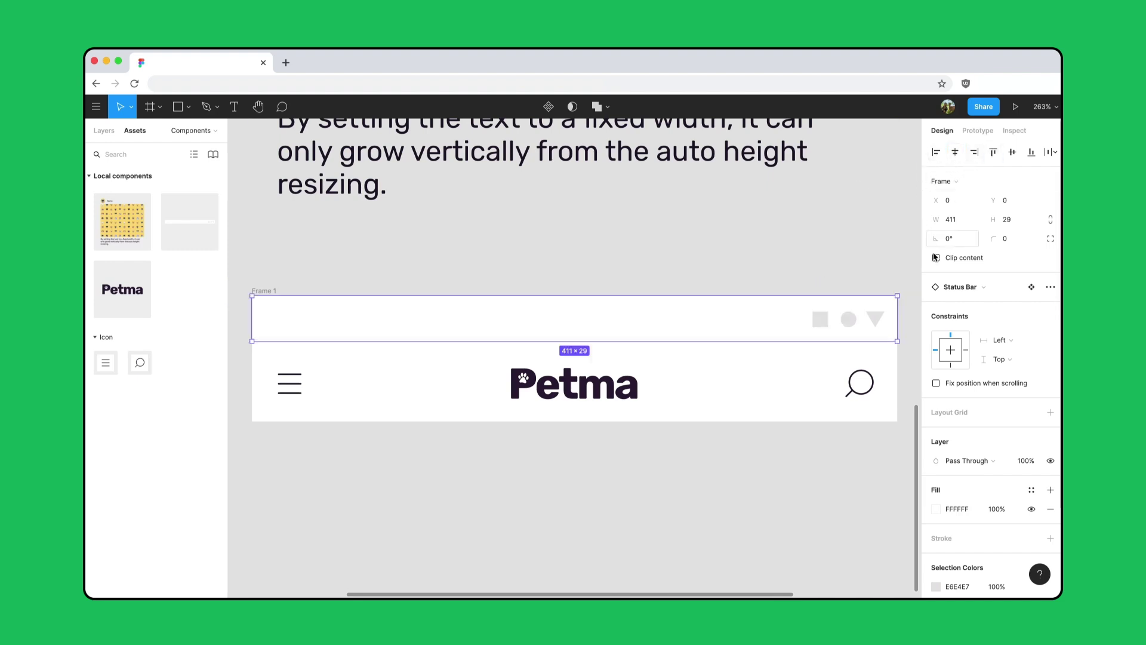
left_click(1000, 340)
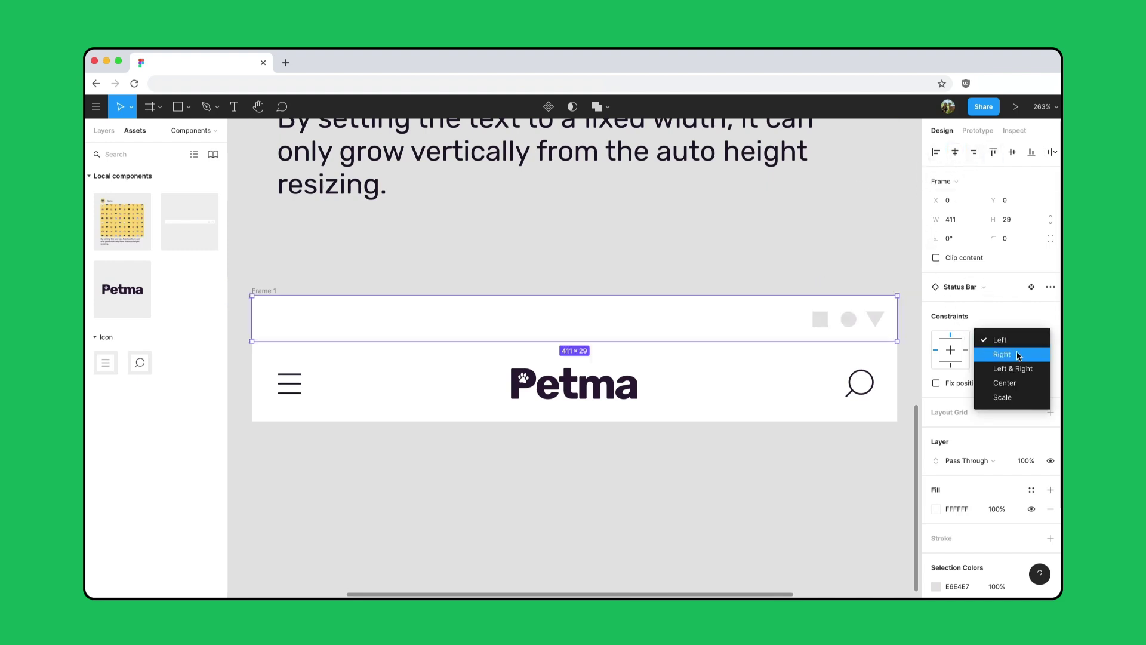
left_click(1034, 373)
Rename the header frame "Nav Bar" and turn it into a component
left_click(314, 289)
left_click(278, 291)
key("super+r")
type("Nav Bar")
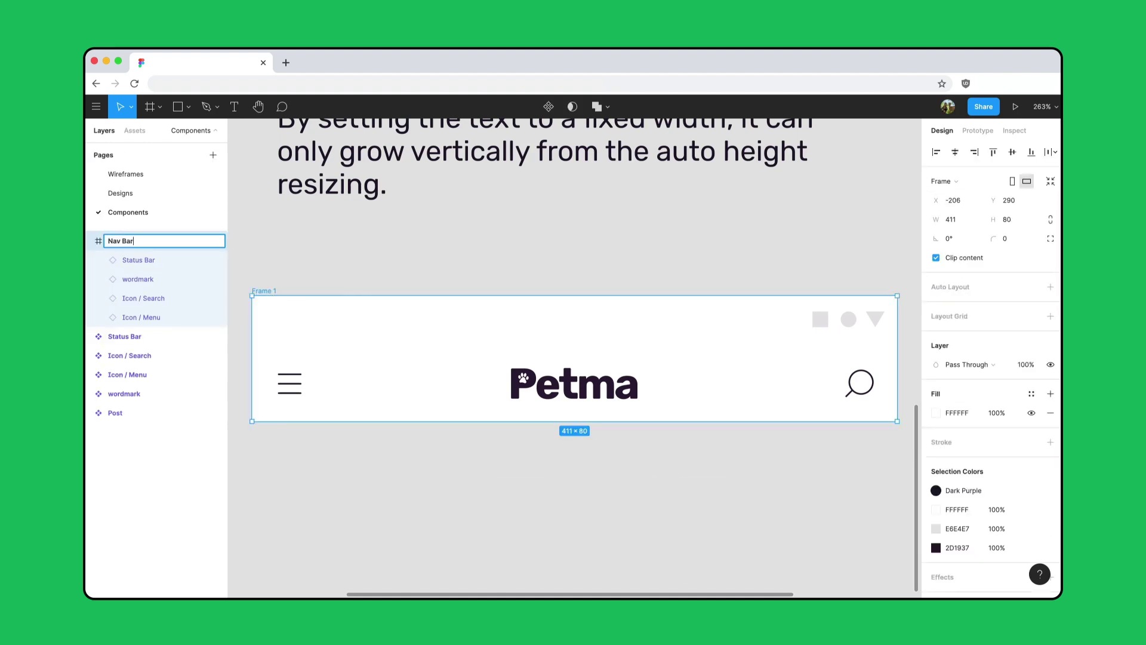
key("Return")
key("super+alt+k")
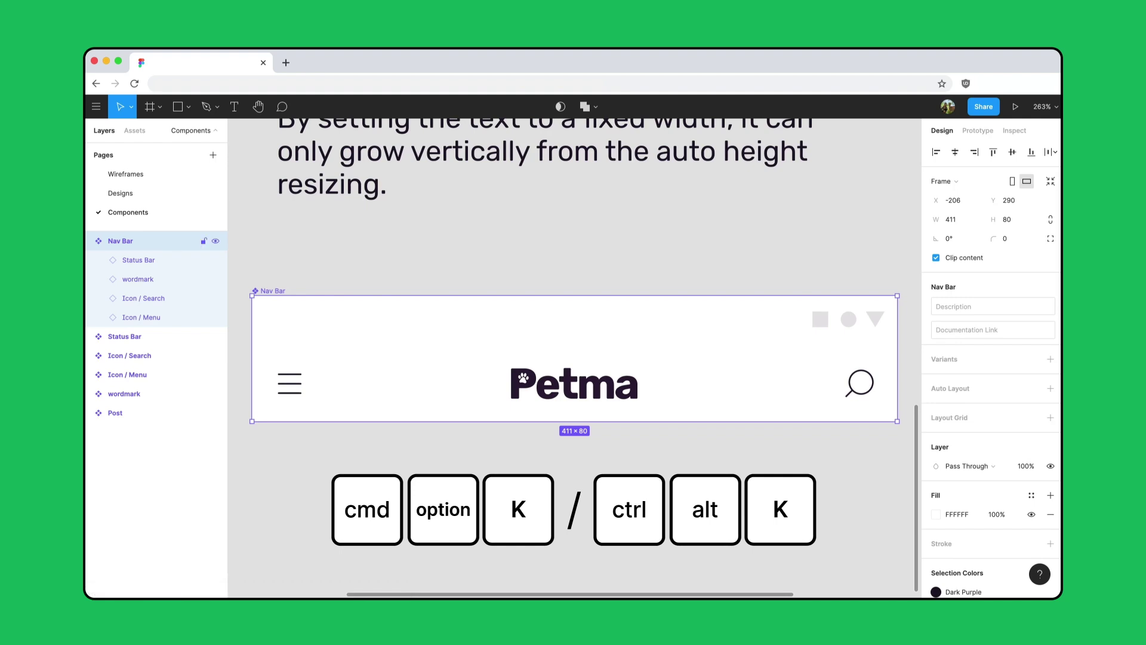
Place a Nav Bar instance on the Designs page, aligned to the top of the Google Pixel 2 XL frame at X 0, Y 0
left_click(178, 198)
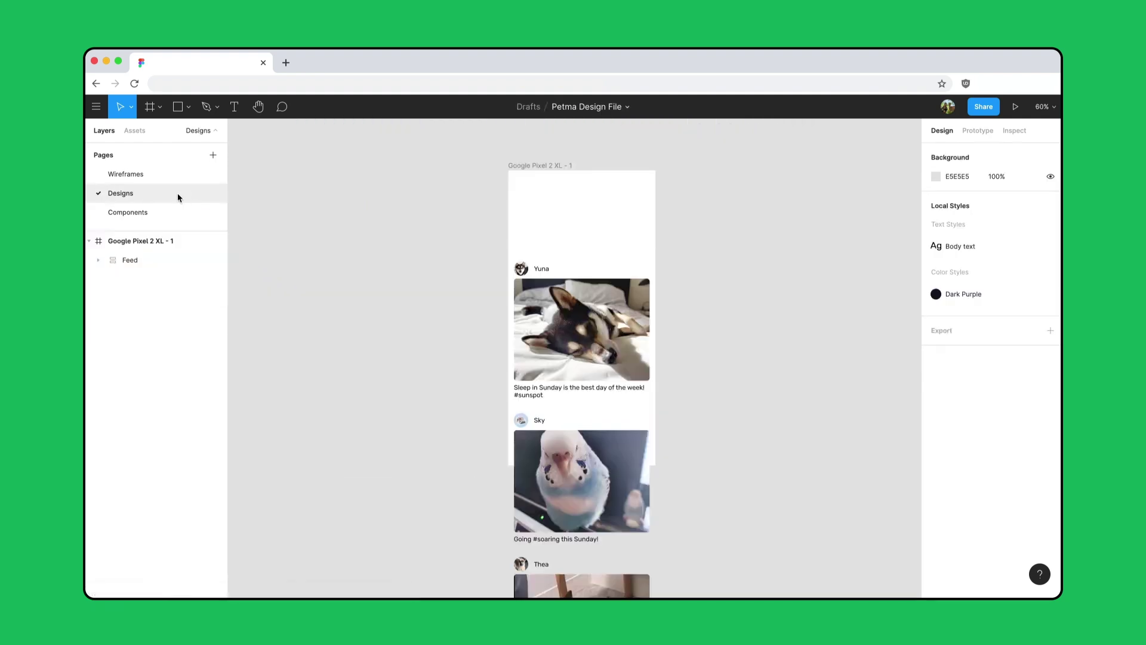
left_click(143, 135)
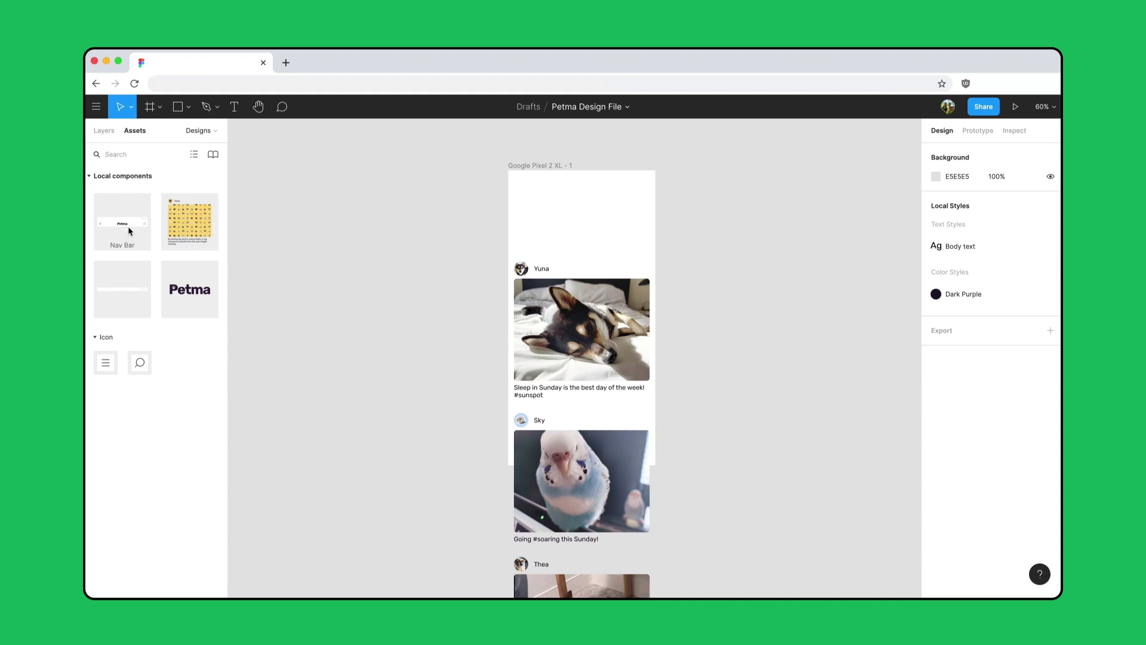
left_click_drag(129, 231, 597, 200)
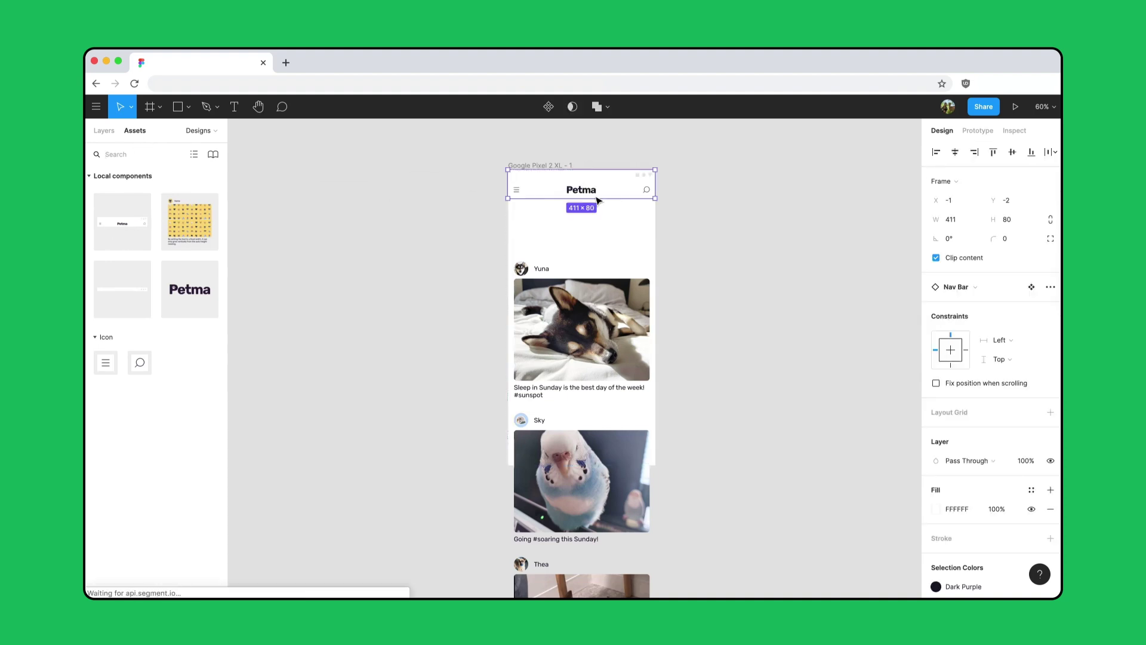
left_click(993, 151)
left_click(963, 152)
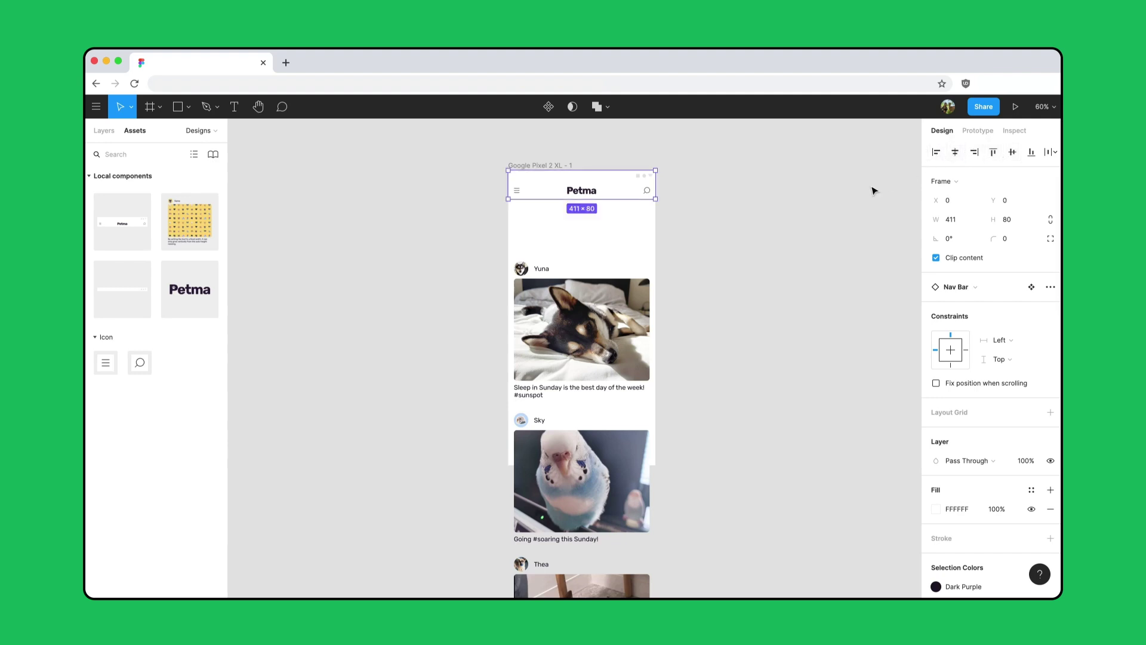
Move the Feed up to Y 80, directly beneath the Nav Bar
left_click(616, 323)
left_click_drag(615, 323, 609, 264)
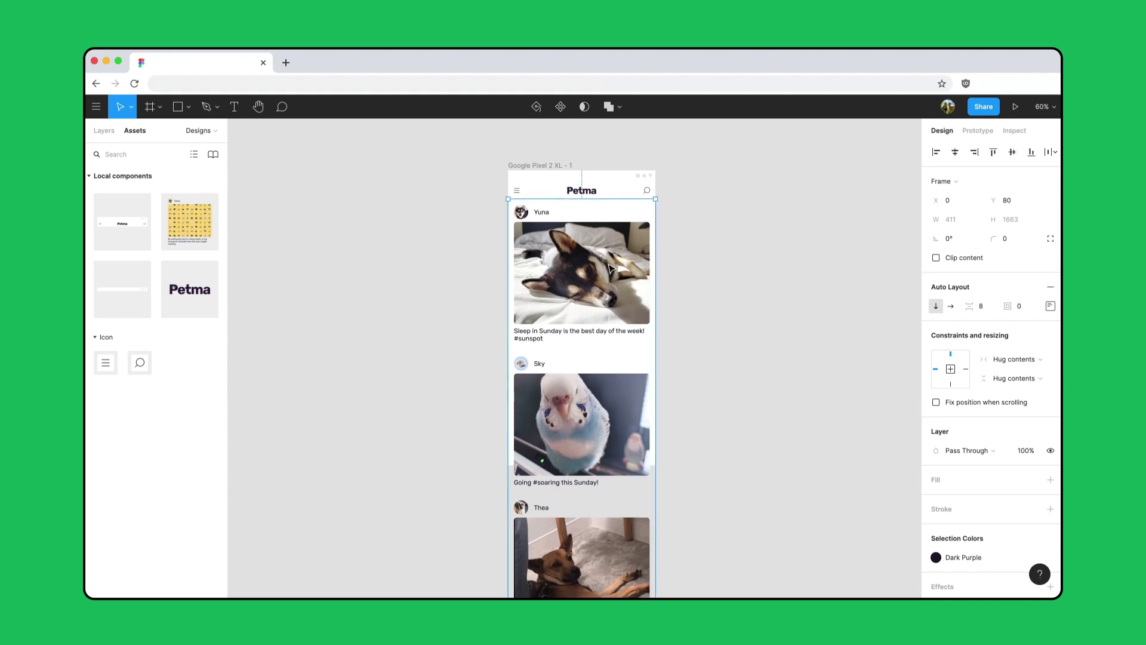
left_click(691, 264)
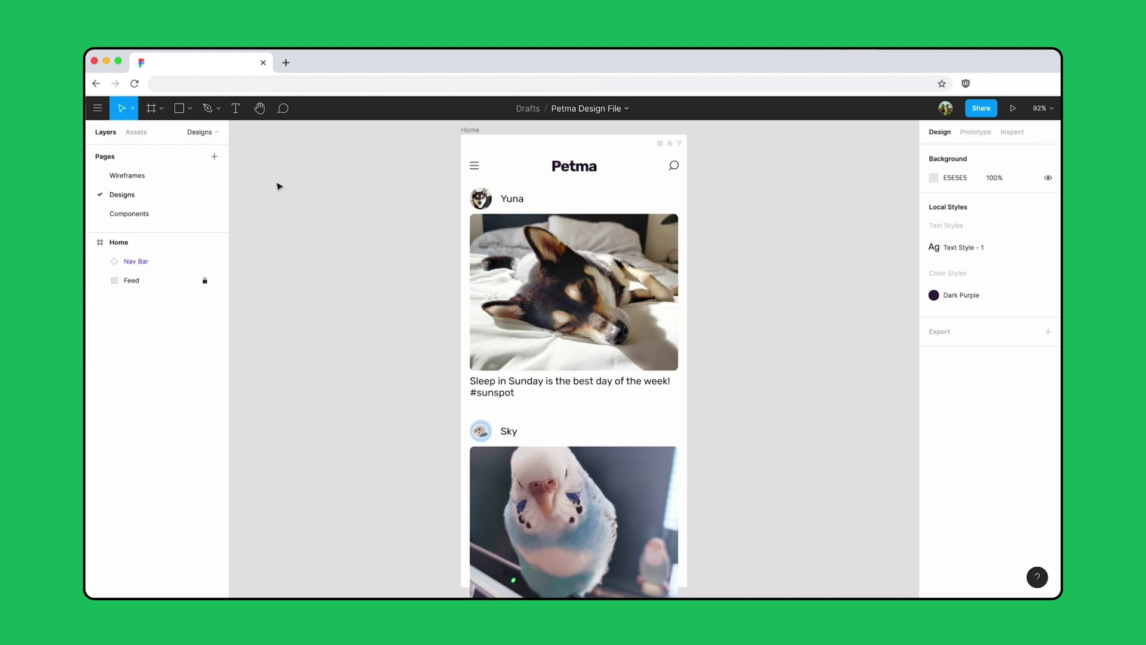
Place a button / fab / new instance in the Home frame's lower-right corner at X 315, Y 727, constrained to the right and bottom
left_click(137, 132)
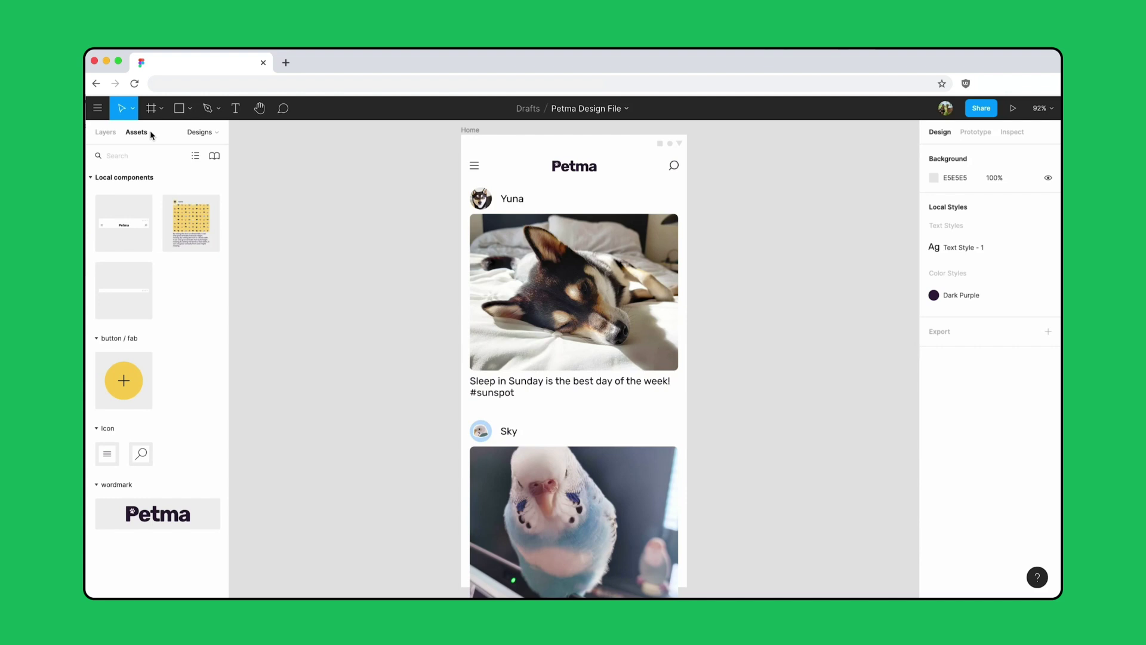
left_click_drag(142, 372, 660, 553)
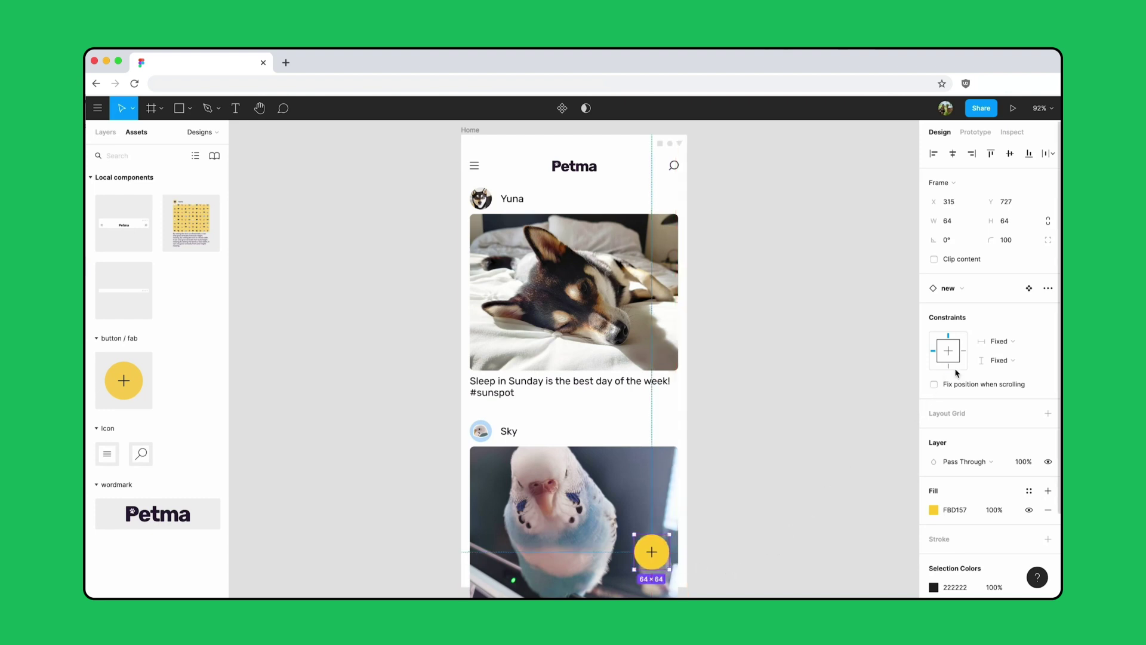
left_click(963, 351)
left_click(948, 368)
Add a drop shadow with an adjusted blur to the button / fab / new main component, and return to the instance
left_click(1029, 288)
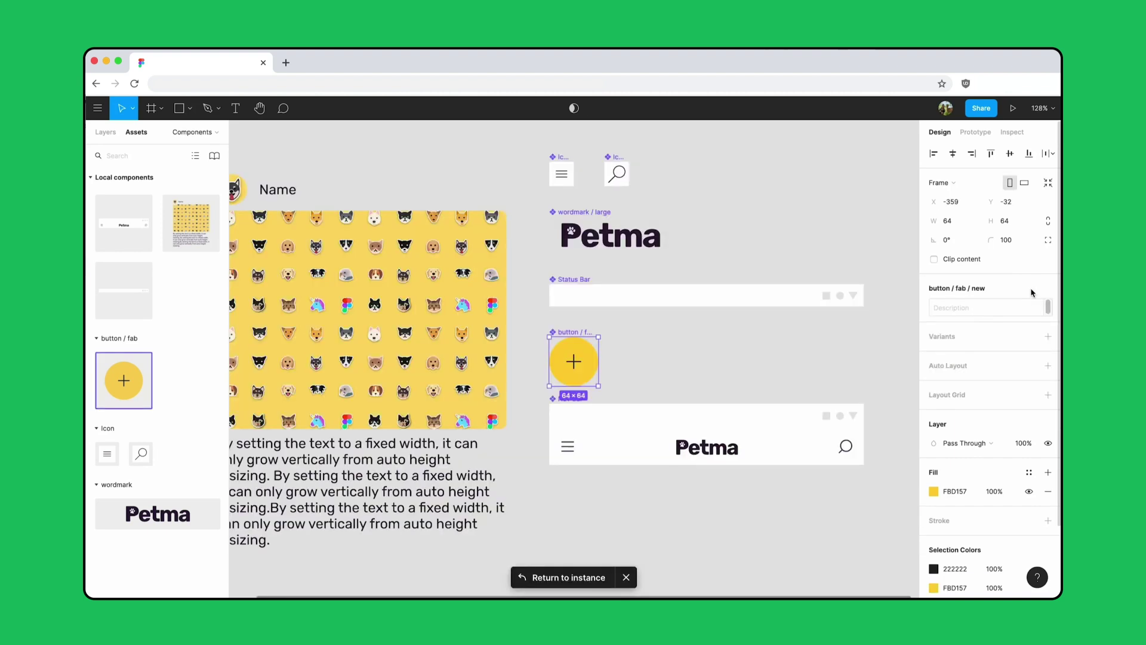
scroll(1032, 292, "down", 3)
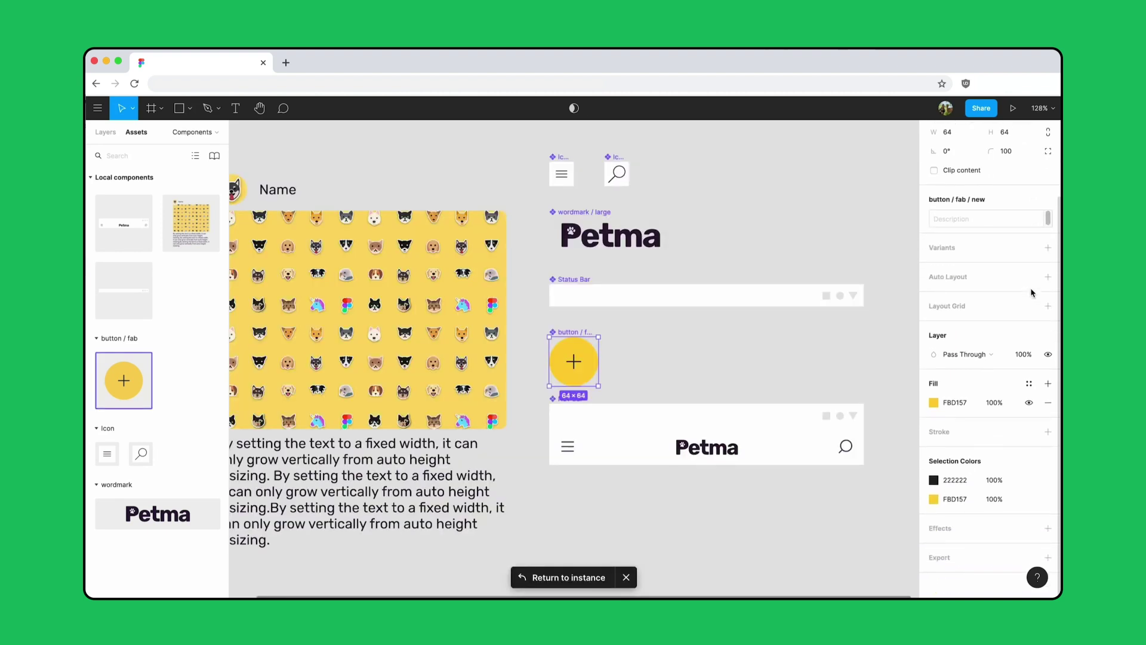
left_click(1048, 530)
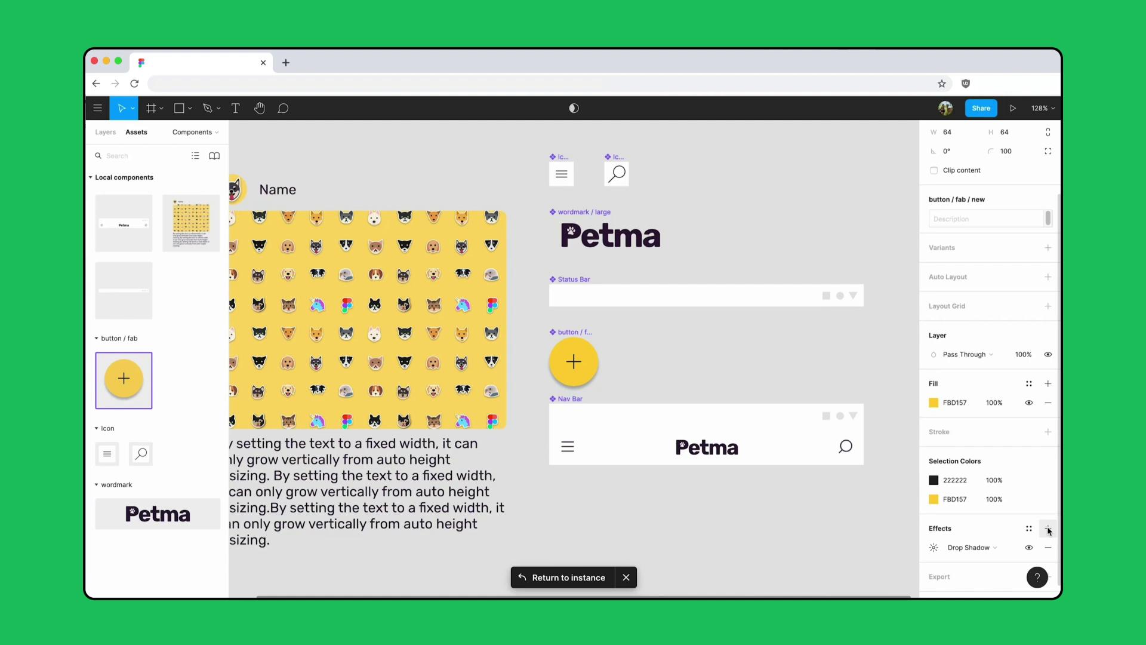
left_click(934, 548)
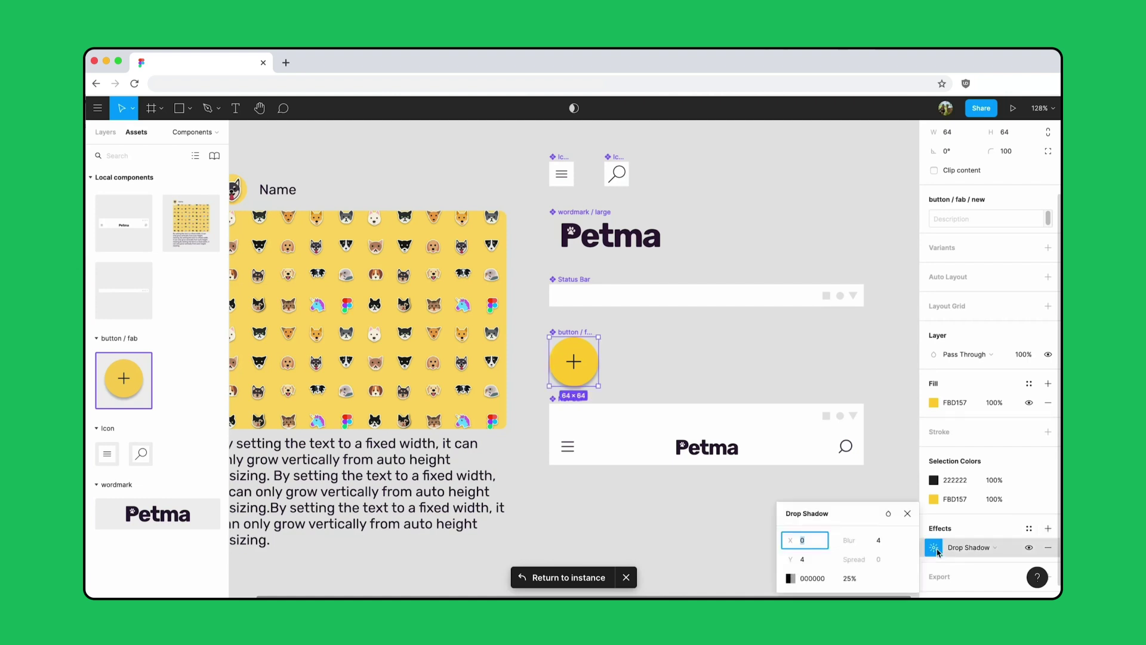
left_click(887, 542)
type("1")
key("Return")
left_click(569, 577)
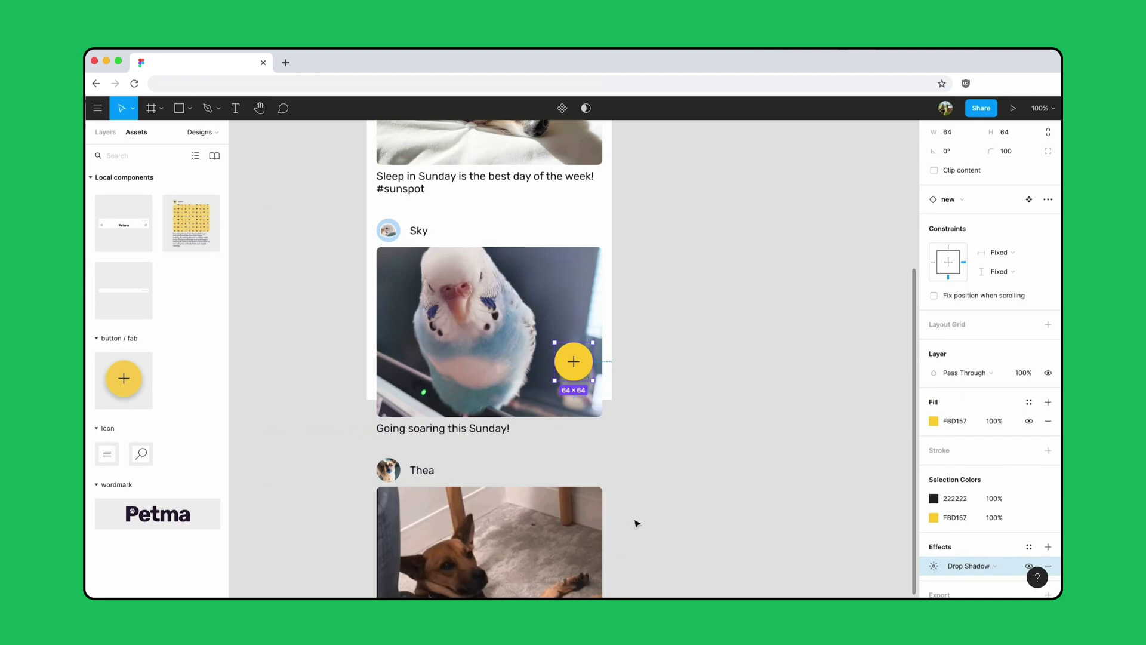
left_click(775, 340)
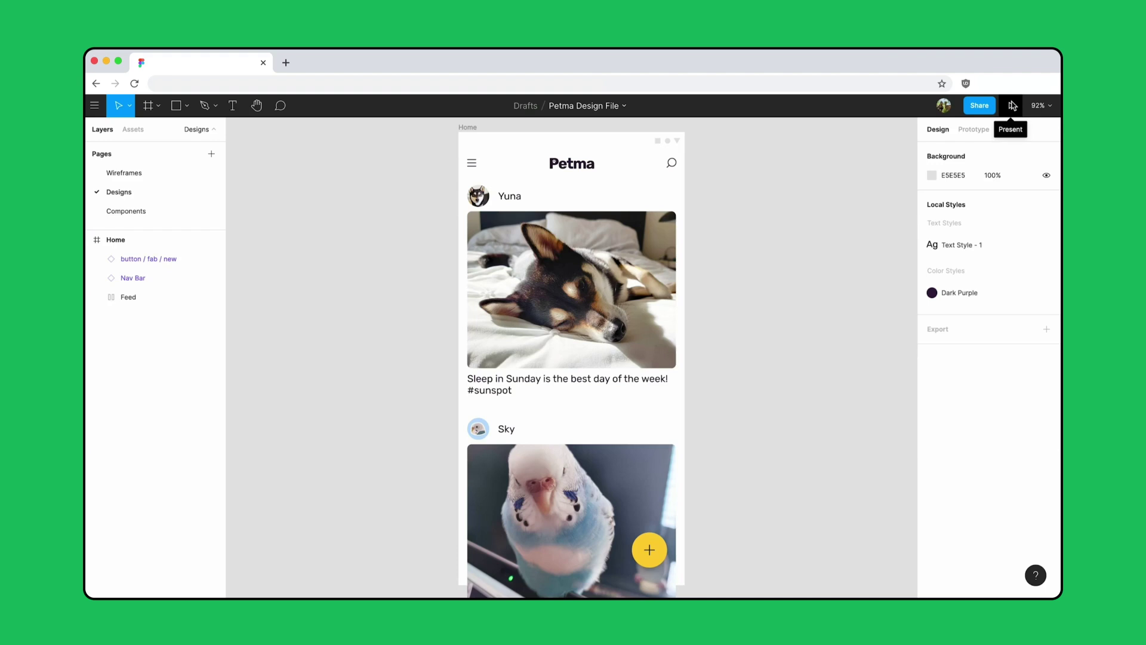
Set the prototype device to Google Pixel 2 XL
left_click(990, 130)
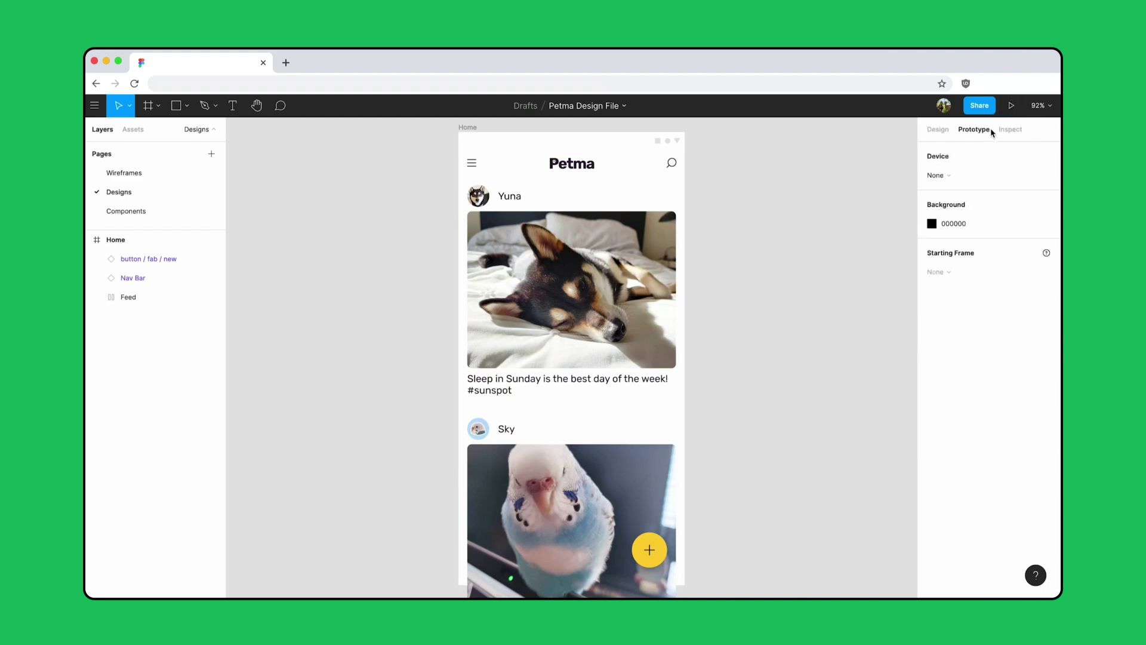
left_click(985, 175)
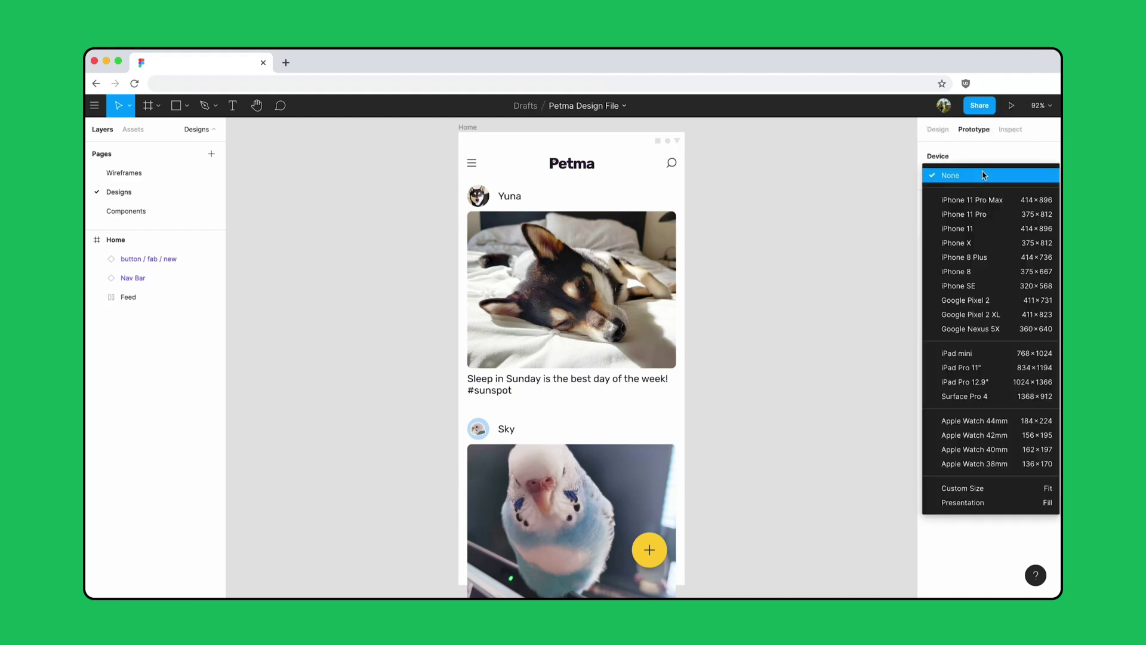
left_click(1015, 314)
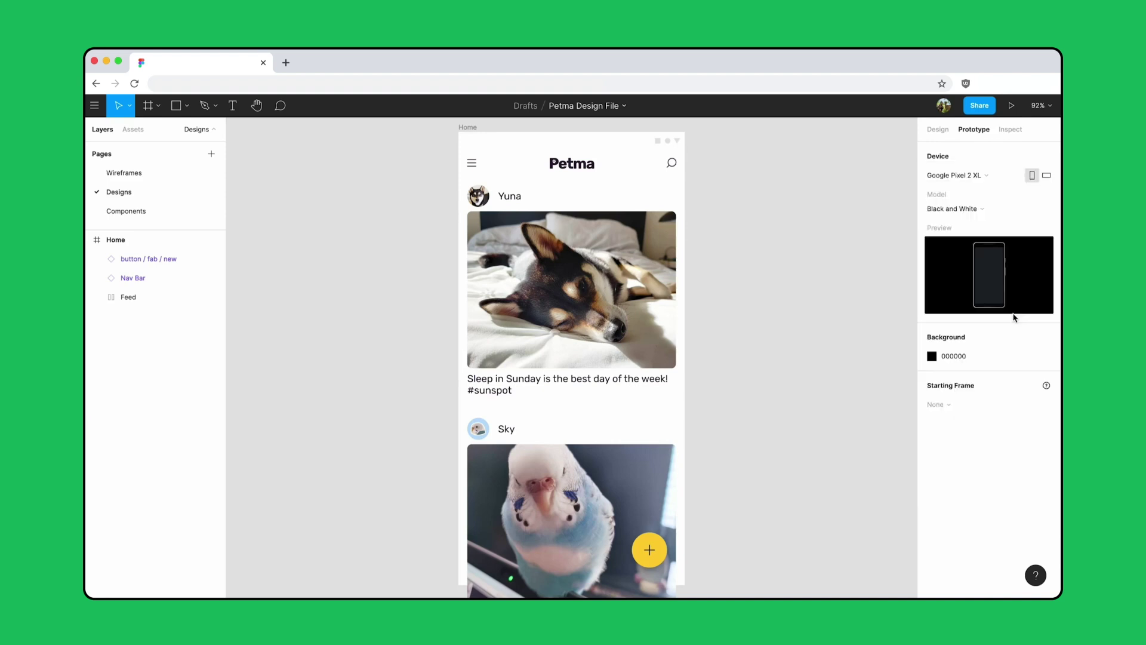
Present the Home screen prototype and cycle through its zoom modes to examine the device preview
left_click(1011, 107)
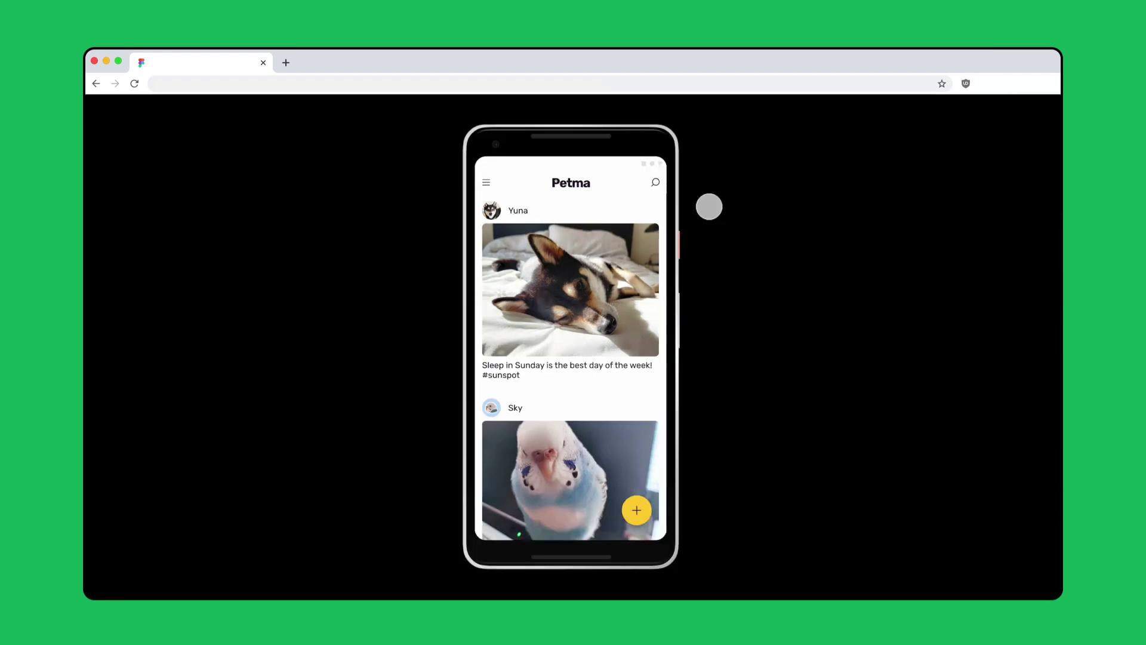
key("shift+1")
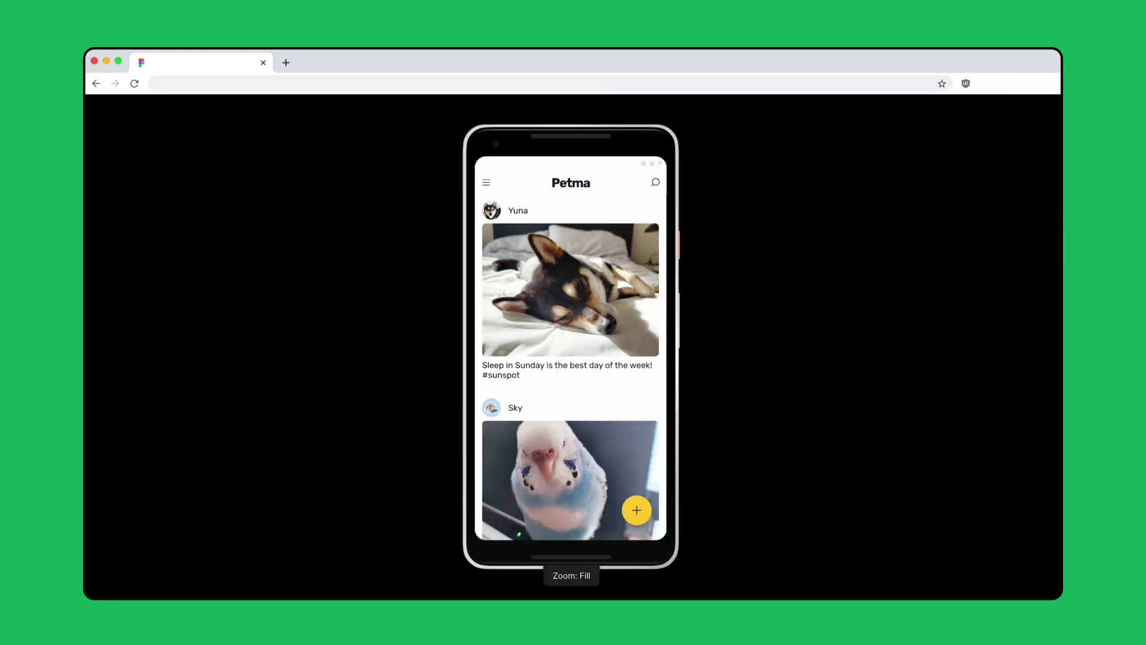
key("shift+2")
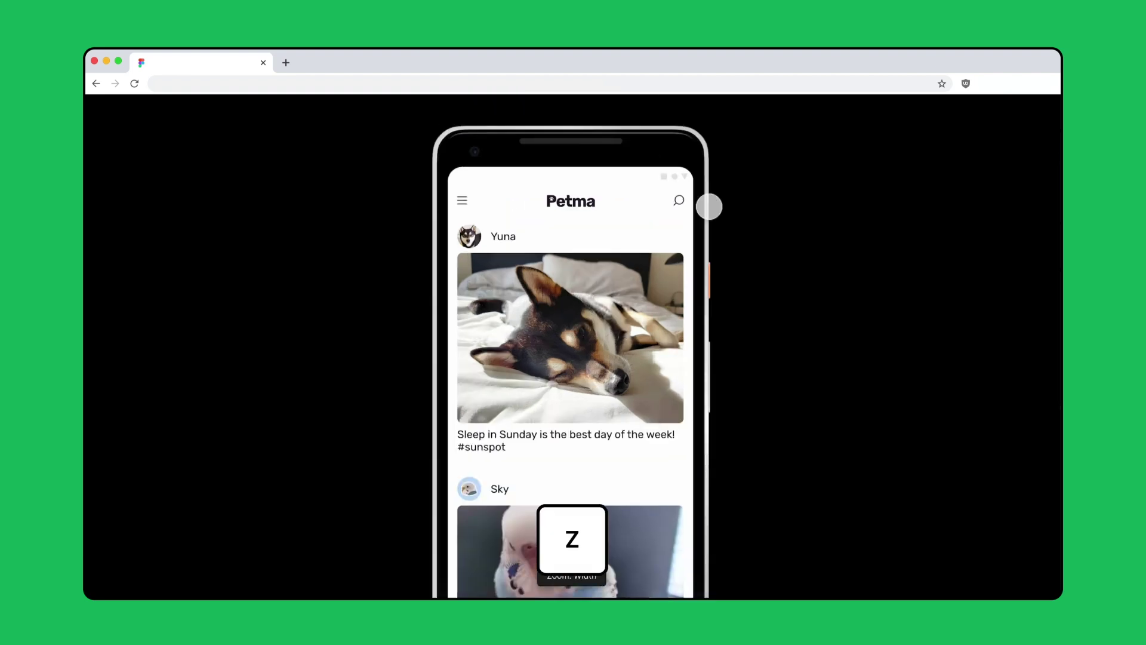
key("z")
key("z")
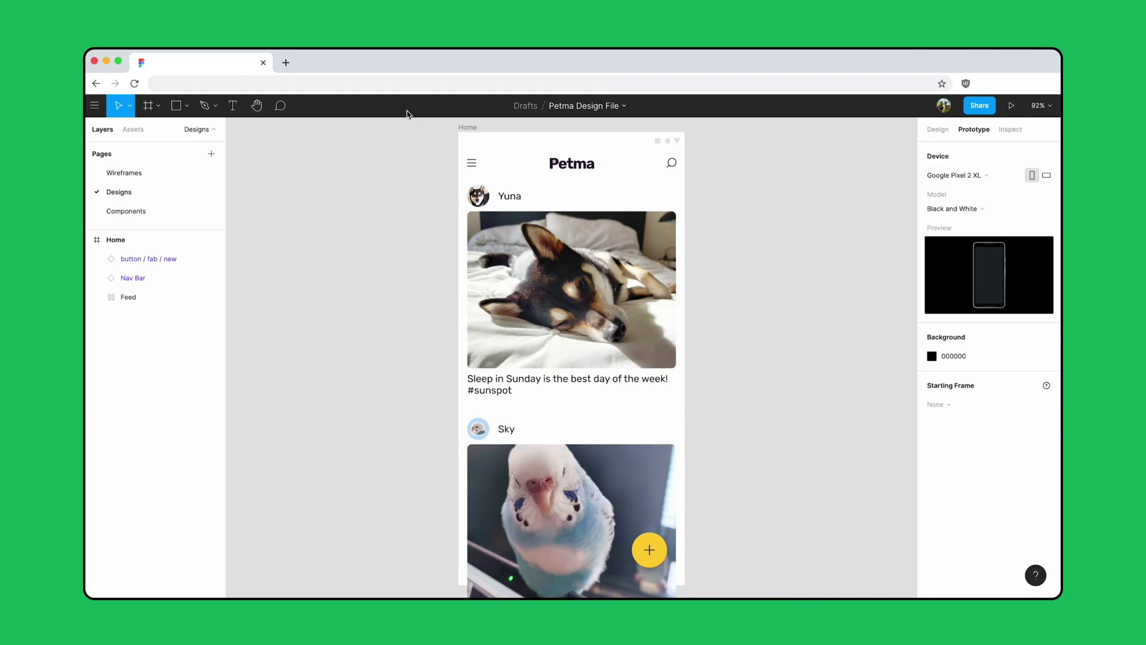
Set the Home frame's prototype overflow behavior to Vertical Scrolling
left_click(472, 128)
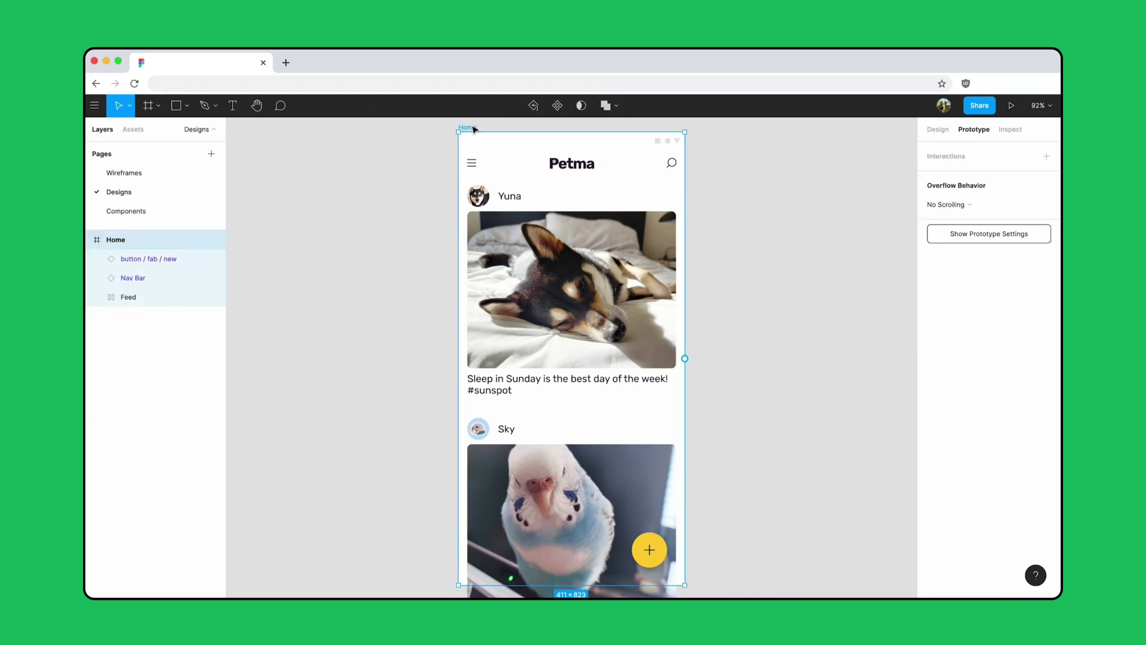
left_click(955, 206)
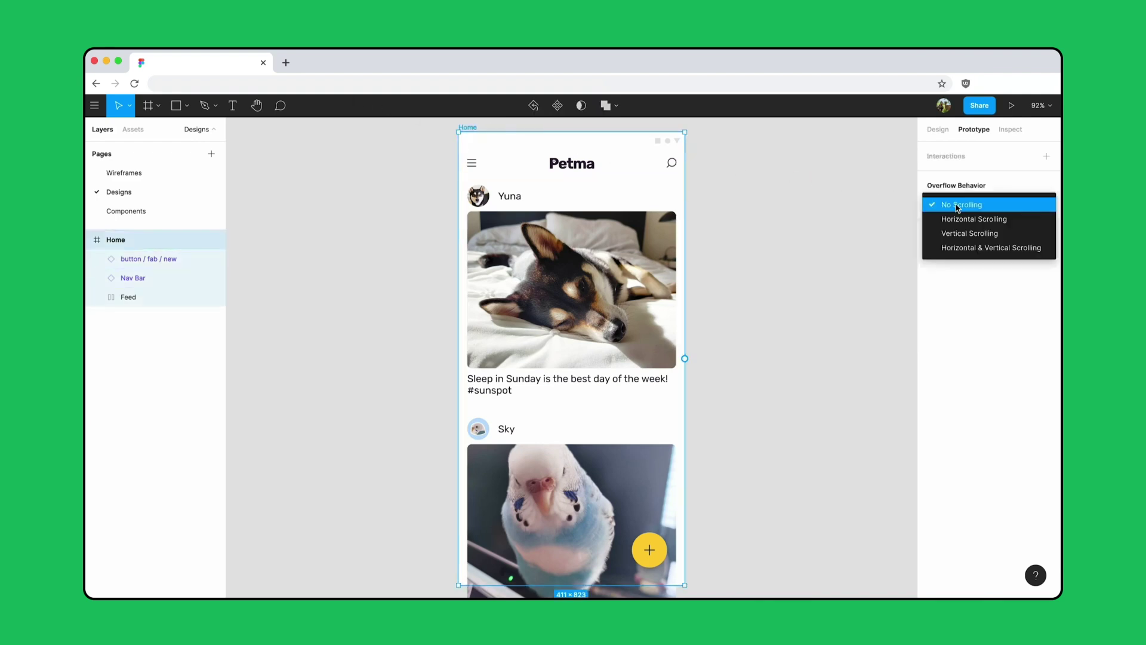
left_click(1008, 237)
Present the Home prototype and scroll down and back up through the feed to test vertical scrolling
left_click(1012, 108)
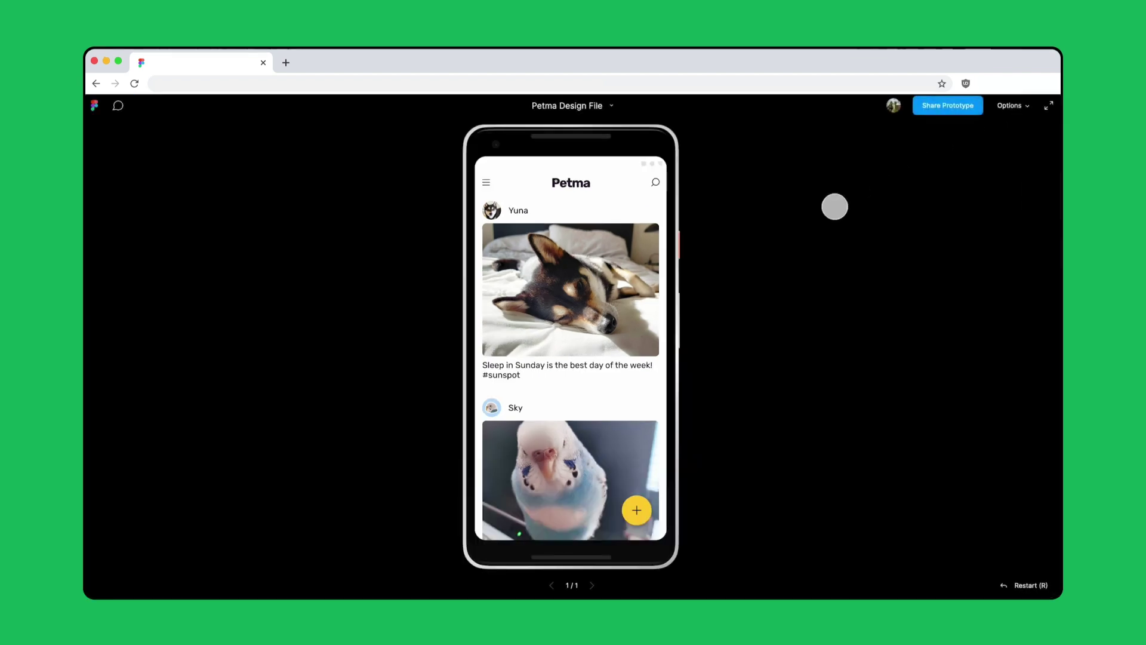
scroll(639, 343, "down", 5)
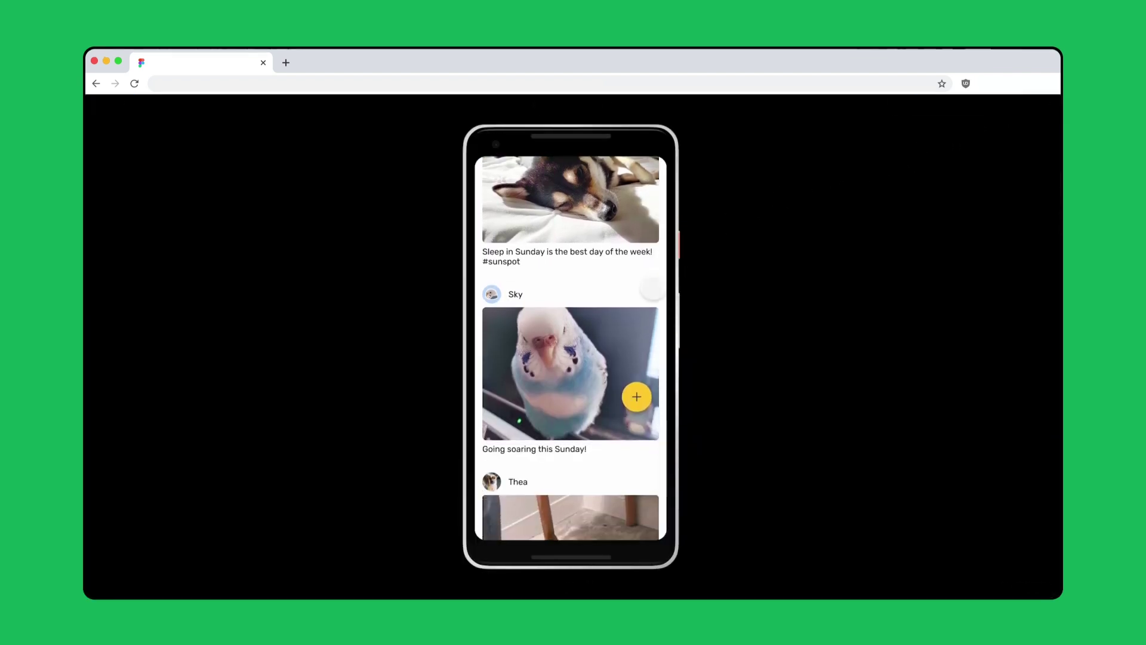
scroll(638, 343, "down", 4)
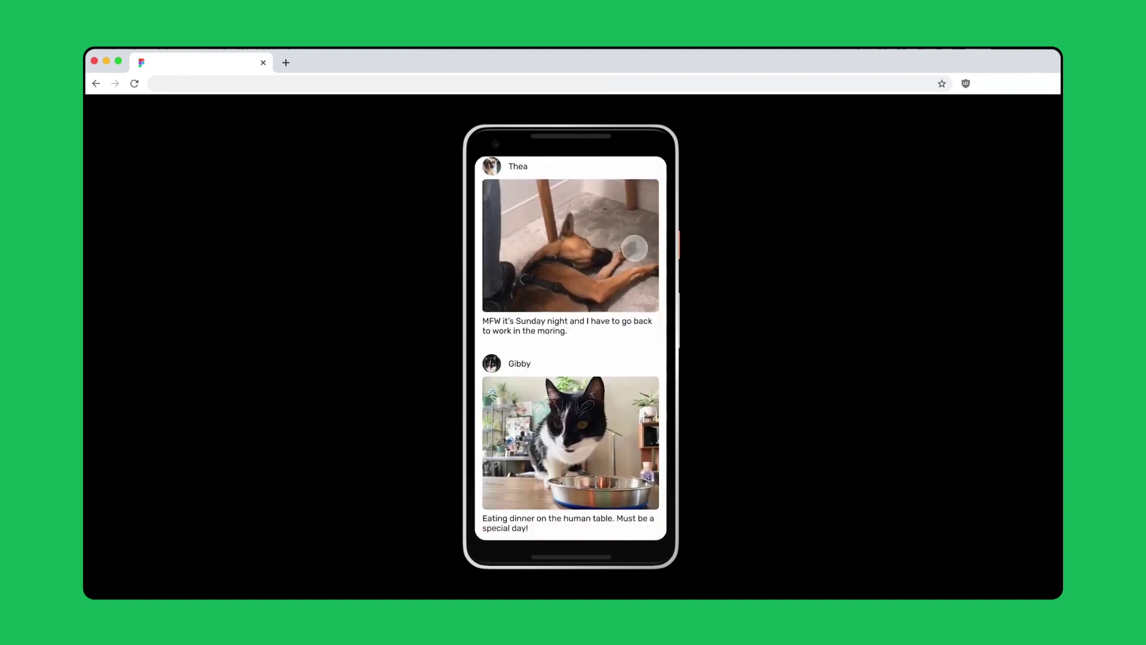
scroll(630, 187, "up", 10)
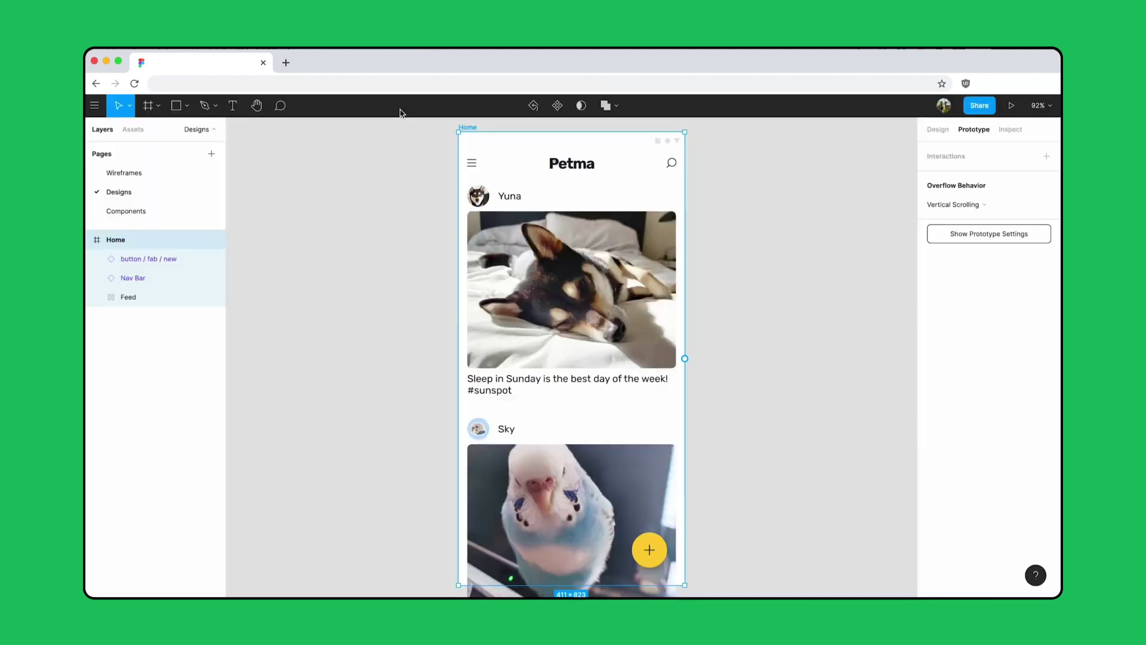
Fix the position of the Nav Bar and button / fab / new instances when scrolling
left_click(133, 278)
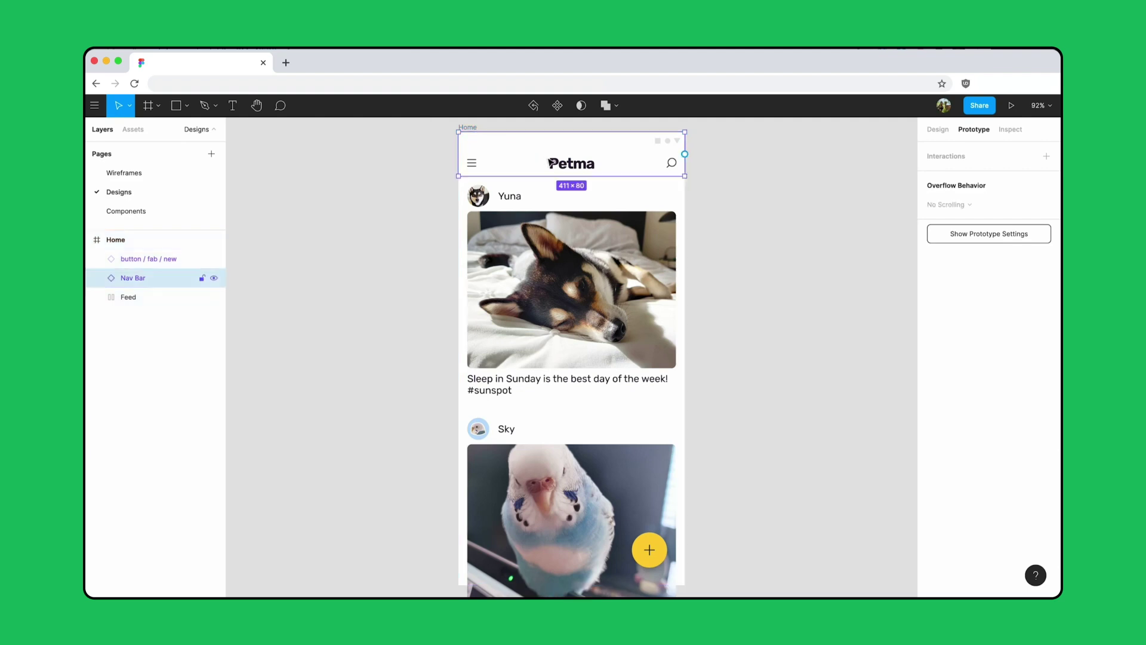
left_click(649, 544, "shift")
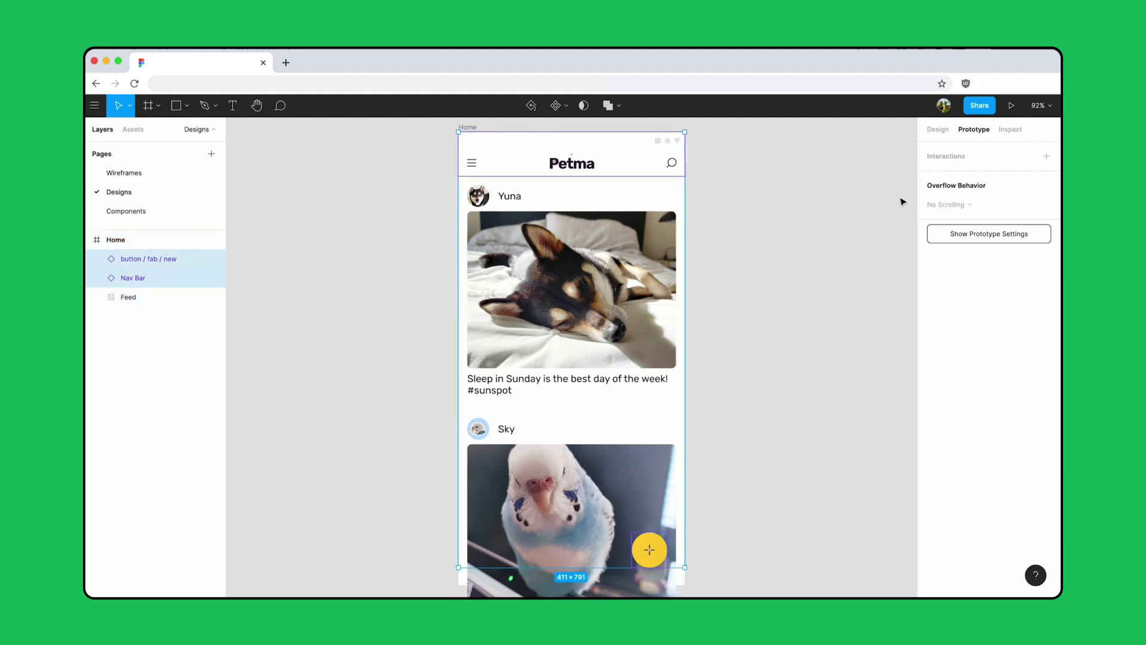
left_click(940, 130)
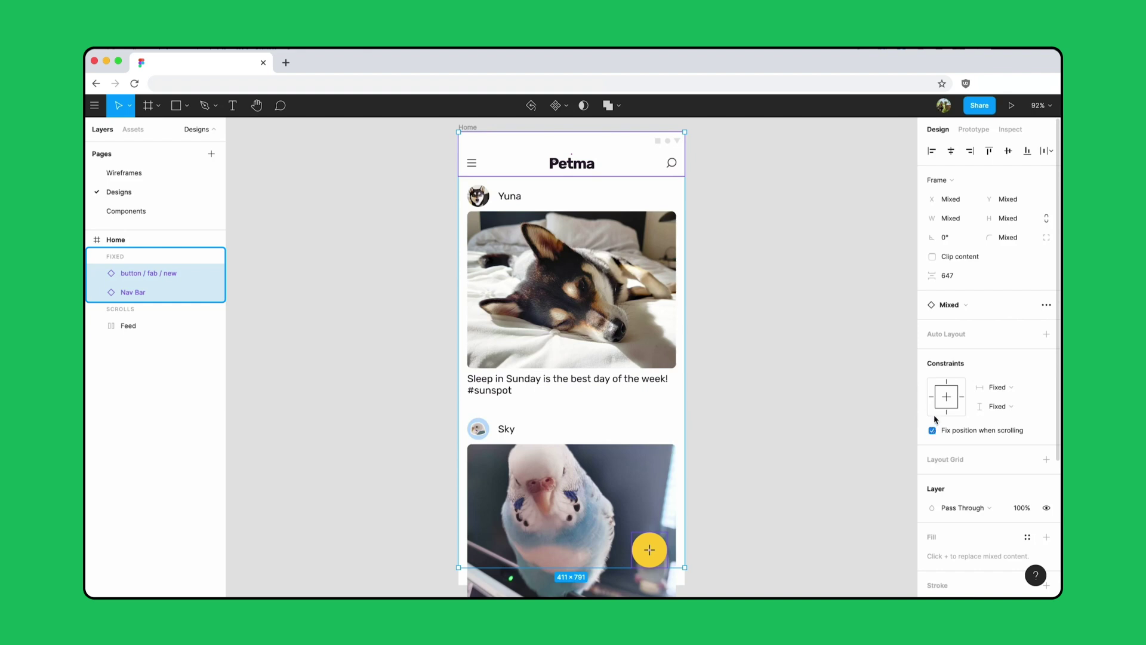
Present the prototype again and scroll the feed to check how the nav bar and floating button behave during scrolling
left_click(1011, 105)
scroll(650, 346, "down", 5)
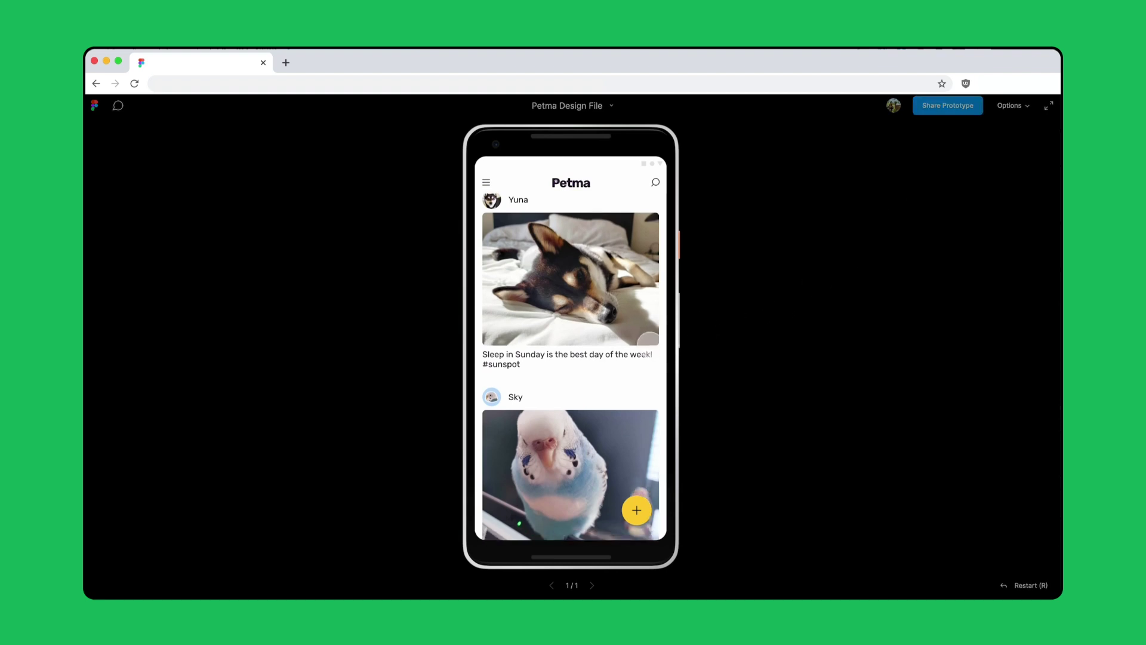
scroll(643, 378, "down", 5)
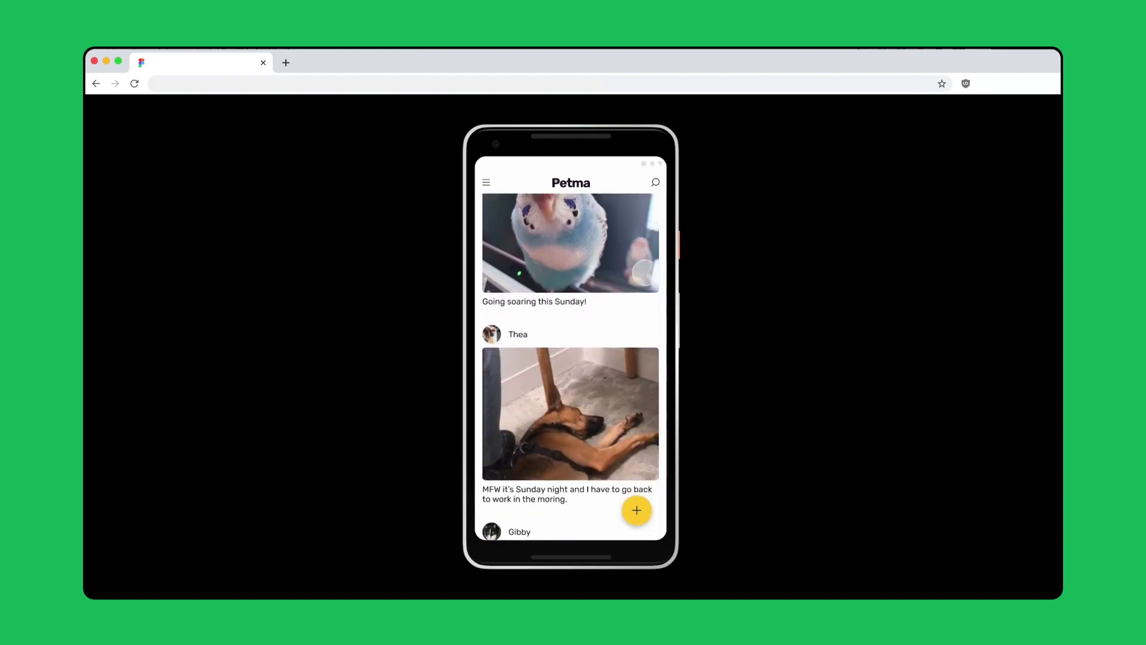
scroll(625, 262, "down", 4)
scroll(624, 263, "up", 5)
scroll(616, 246, "up", 5)
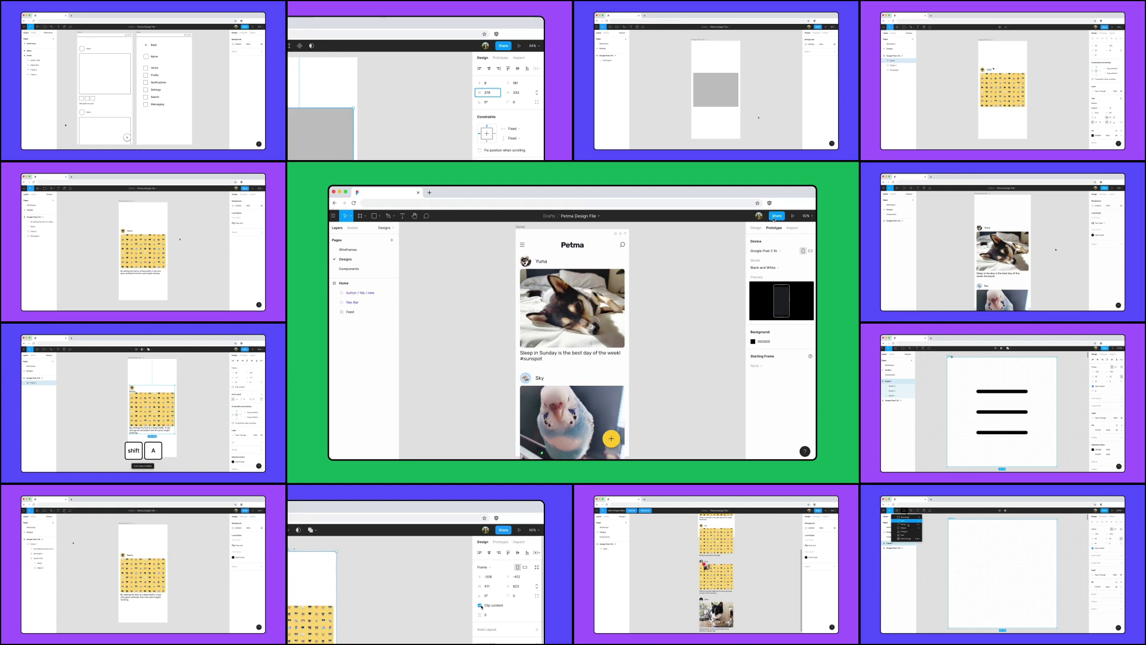
left_click(792, 216)
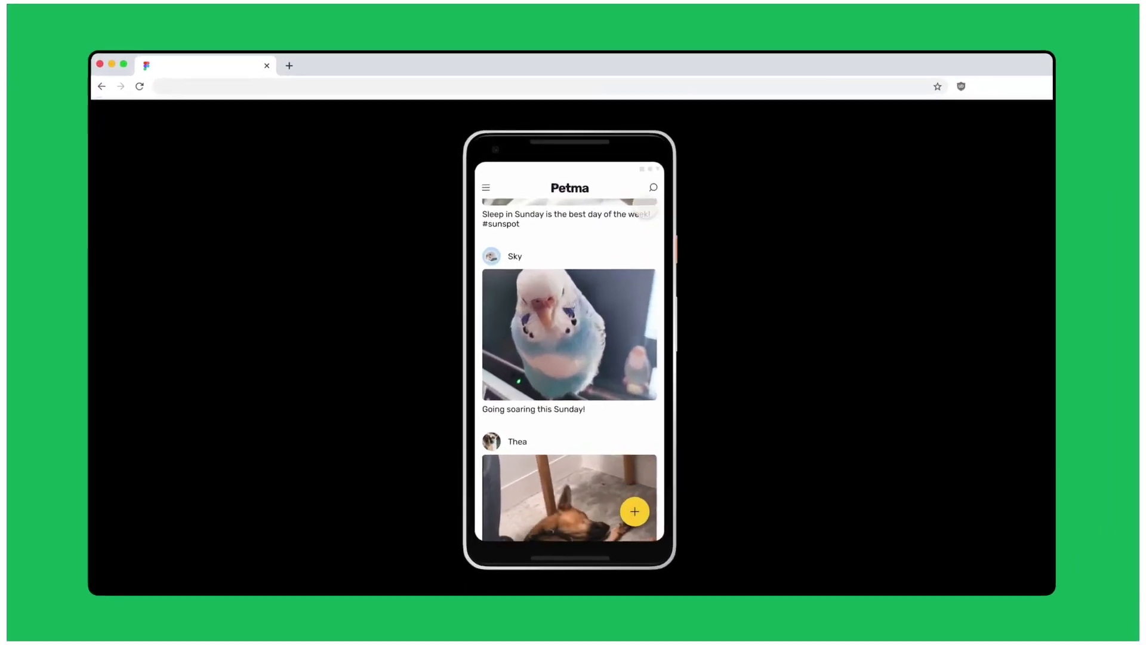
scroll(633, 403, "down", 3)
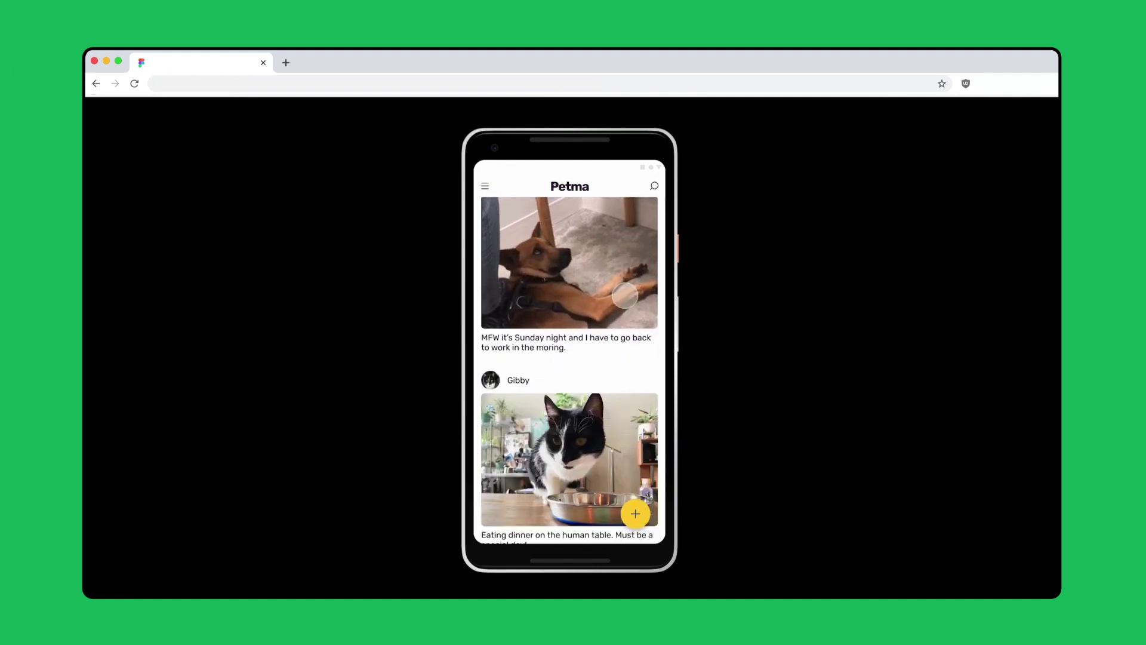